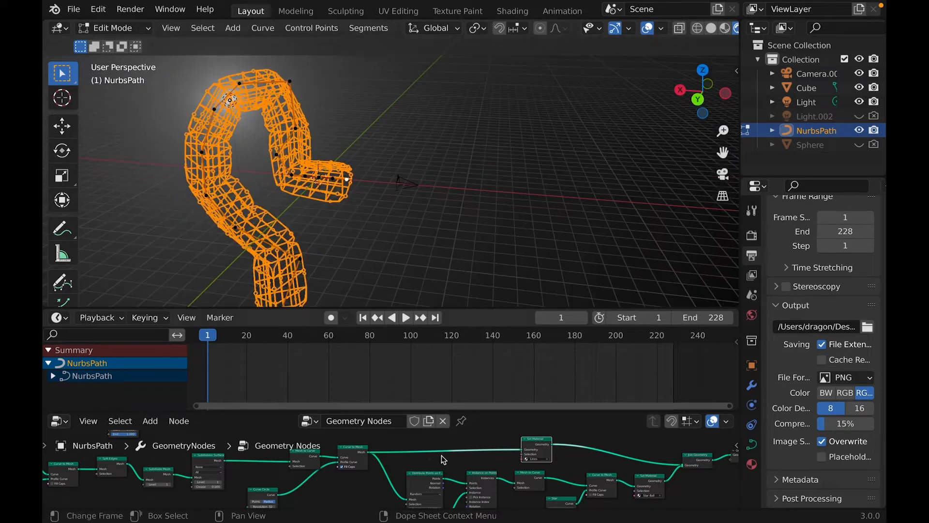
Examine the geometry node tree that builds the finished tunnel from the NurbsPath object
{"action": "scroll", "coordinate": [403, 471], "scroll_direction": "left", "scroll_amount": 8}
{"action": "scroll", "coordinate": [403, 468], "scroll_direction": "up", "scroll_amount": 7}
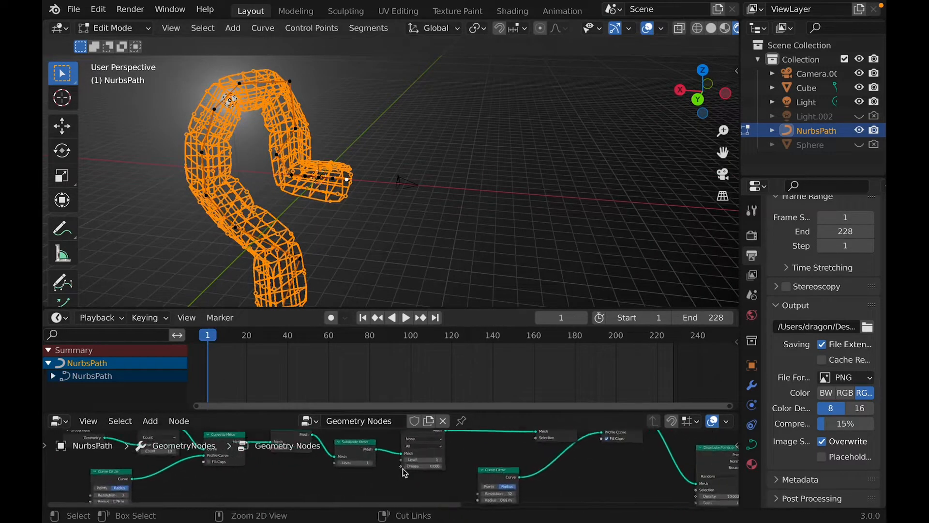
{"action": "scroll", "coordinate": [370, 216], "scroll_direction": "up", "scroll_amount": 2}
{"action": "key", "text": "Tab"}
{"action": "key", "text": "Tab"}
{"action": "key", "text": "Tab"}
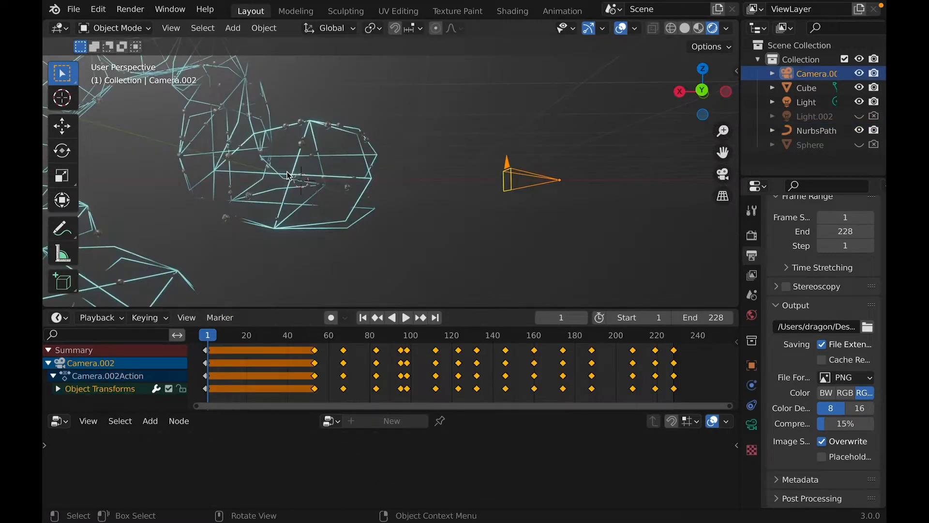
{"action": "left_click", "coordinate": [289, 179]}
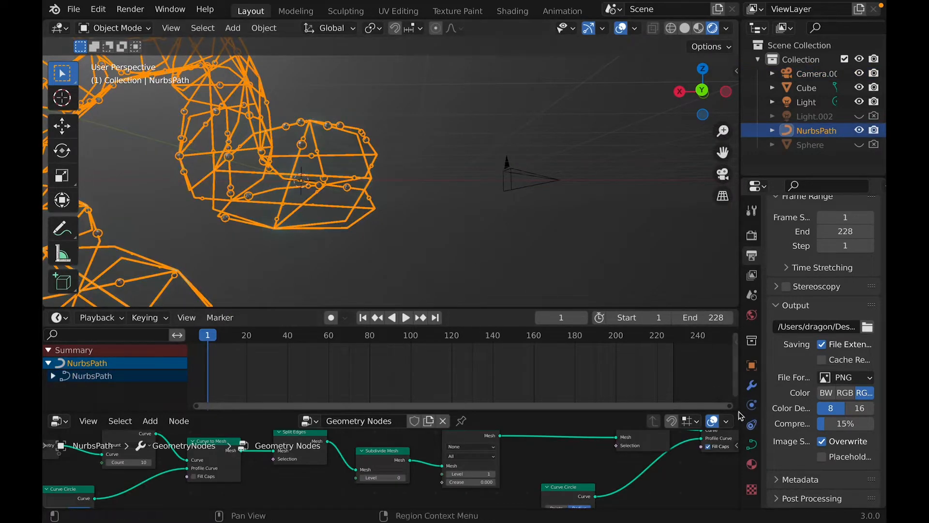
Examine the camera's Follow Path constraint and the camera's placement relative to the finished tunnel
{"action": "left_click", "coordinate": [507, 166]}
{"action": "left_click", "coordinate": [752, 389]}
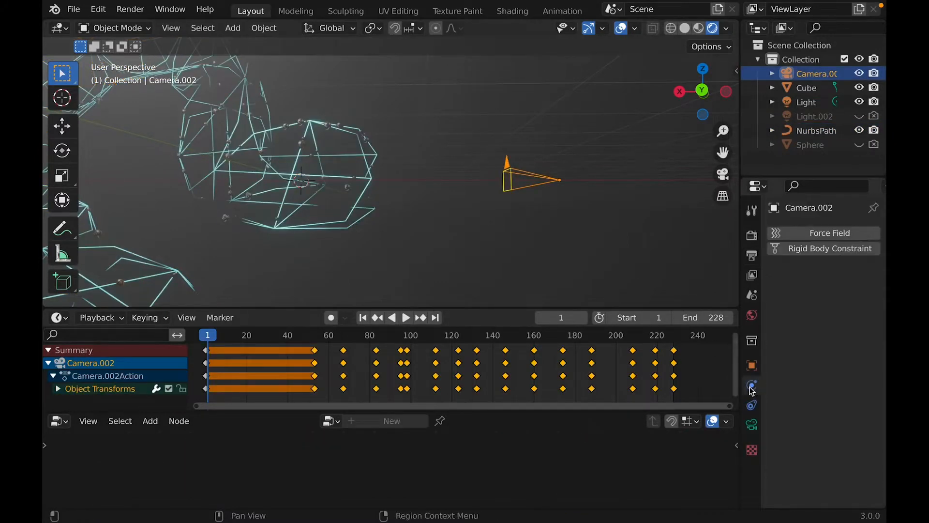
{"action": "left_click", "coordinate": [752, 405]}
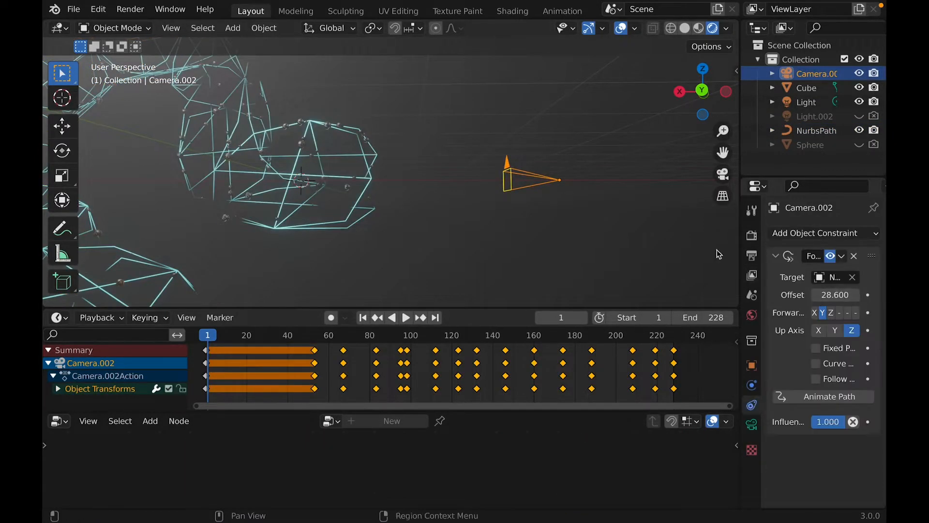
{"action": "scroll", "coordinate": [572, 219], "scroll_direction": "right", "scroll_amount": 10}
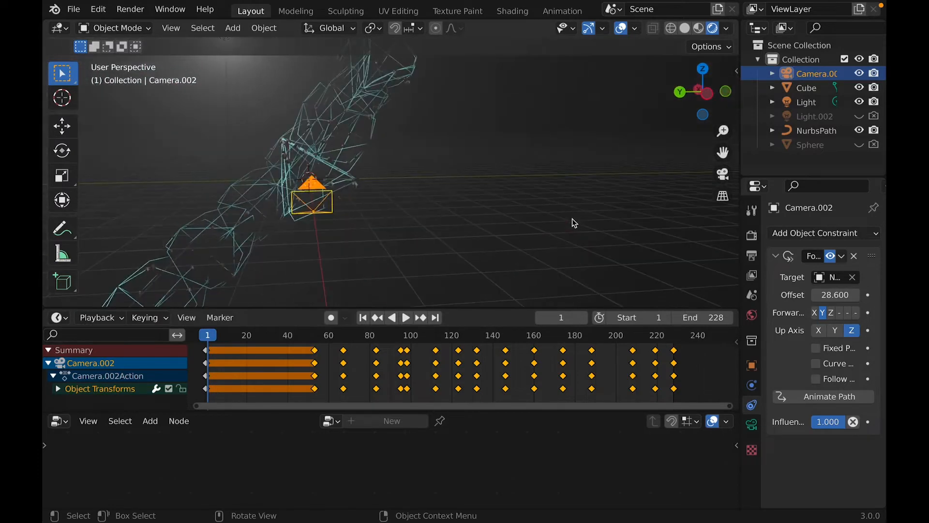
{"action": "scroll", "coordinate": [571, 219], "scroll_direction": "left", "scroll_amount": 3}
{"action": "scroll", "coordinate": [572, 219], "scroll_direction": "left", "scroll_amount": 3}
{"action": "scroll", "coordinate": [572, 218], "scroll_direction": "up", "scroll_amount": 2}
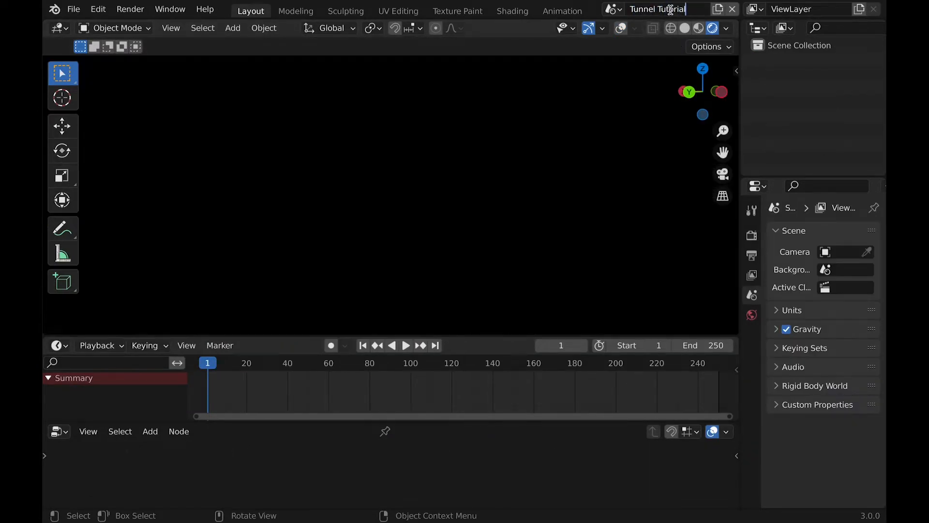
Name the new scene Tunnel Tutorial and add a Path curve at the scene origin
{"action": "key", "text": "Return"}
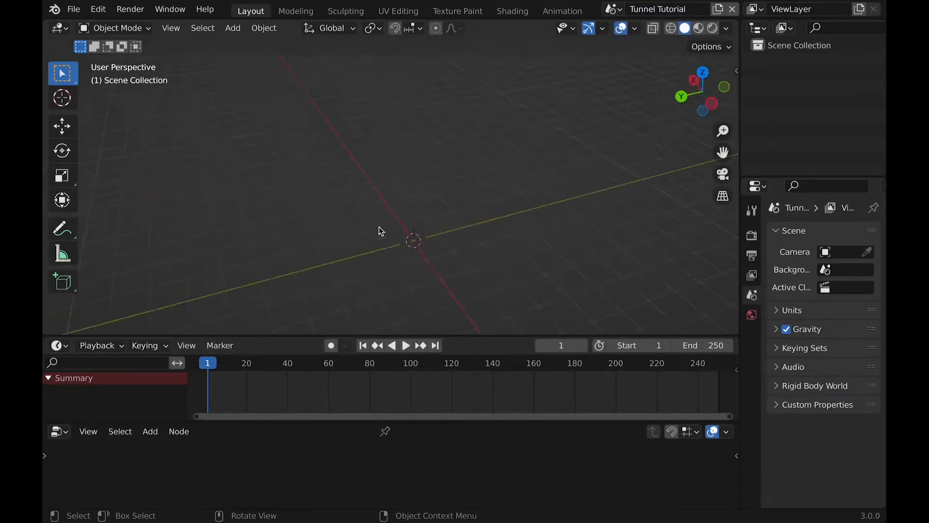
{"action": "key", "text": "shift+a"}
{"action": "mouse_move", "coordinate": [349, 242]}
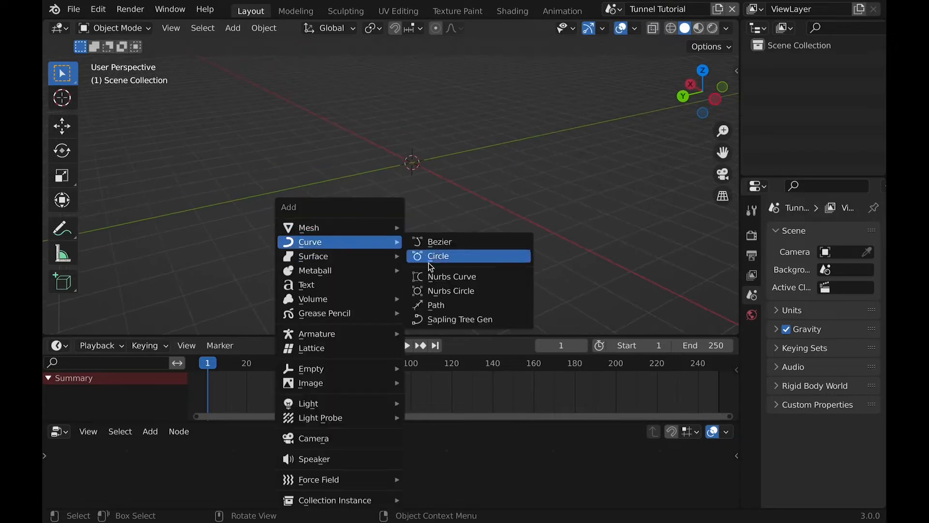
{"action": "left_click", "coordinate": [432, 306]}
{"action": "middle_click_drag", "start_coordinate": [428, 218], "coordinate": [425, 262]}
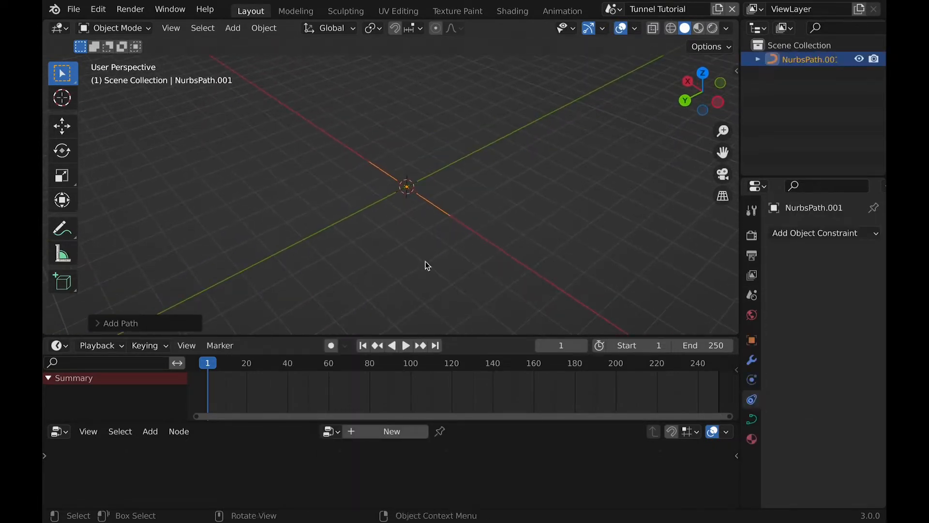
Create a new geometry node tree for the path and enlarge the node editor area
{"action": "left_click", "coordinate": [372, 432]}
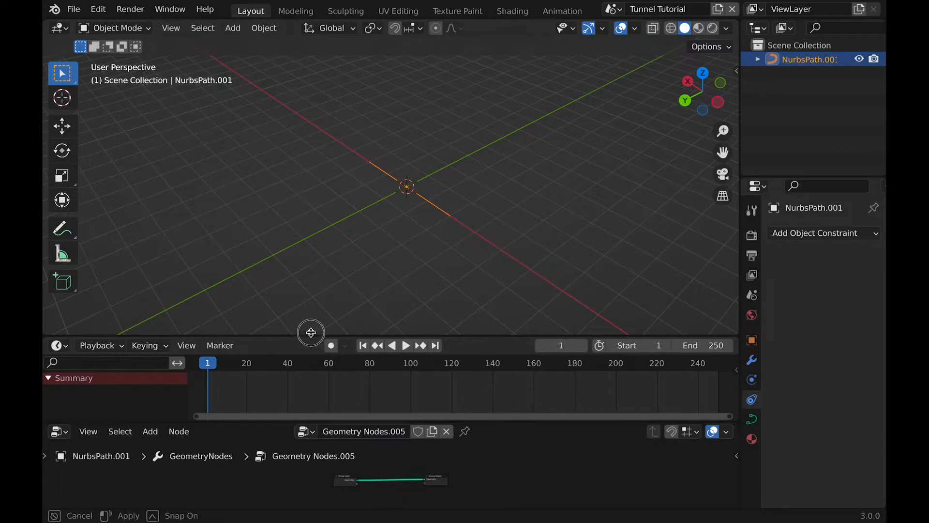
{"action": "left_click_drag", "start_coordinate": [310, 332], "coordinate": [312, 250]}
{"action": "left_click_drag", "start_coordinate": [285, 423], "coordinate": [291, 329]}
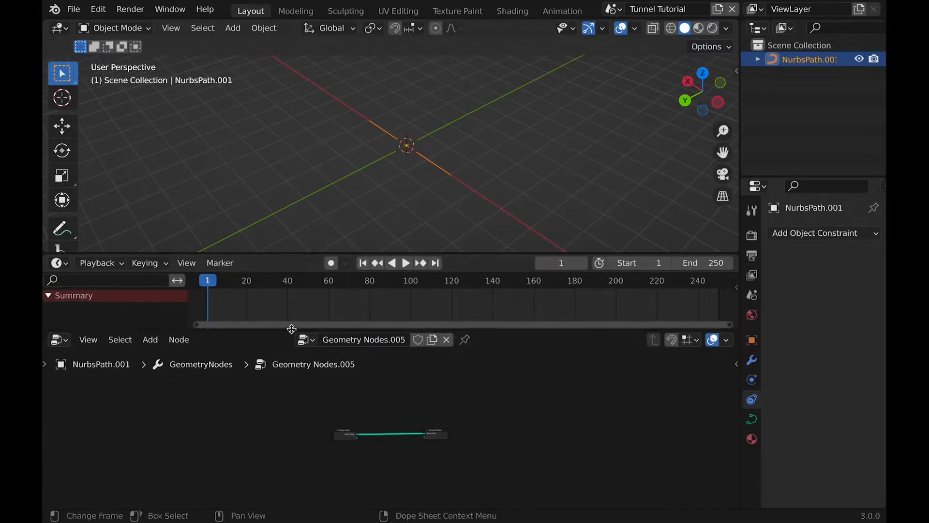
Insert a Curve to Mesh node between the Group Input and Group Output nodes
{"action": "key", "text": "shift+a"}
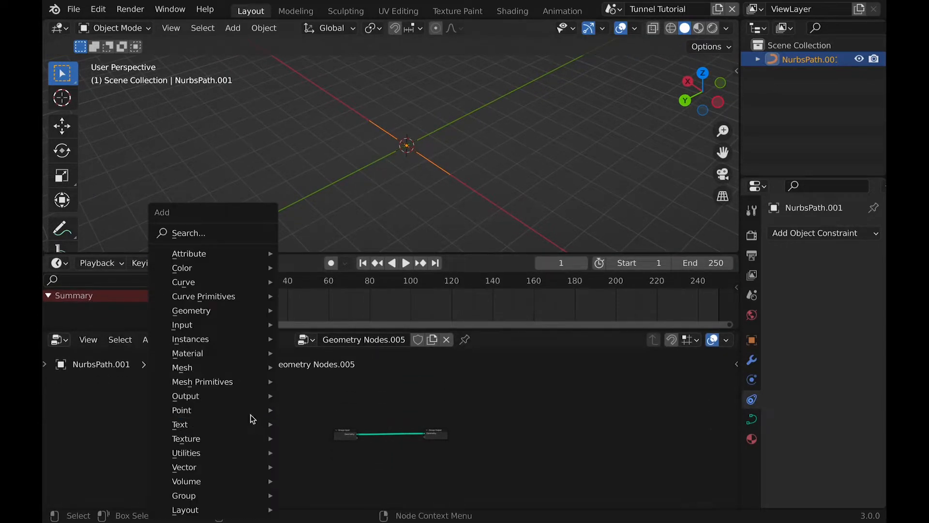
{"action": "left_click", "coordinate": [200, 237]}
{"action": "type", "text": "curve to m"}
{"action": "key", "text": "Return"}
{"action": "left_click", "coordinate": [358, 428]}
{"action": "scroll", "coordinate": [378, 452], "scroll_direction": "up", "scroll_amount": 5}
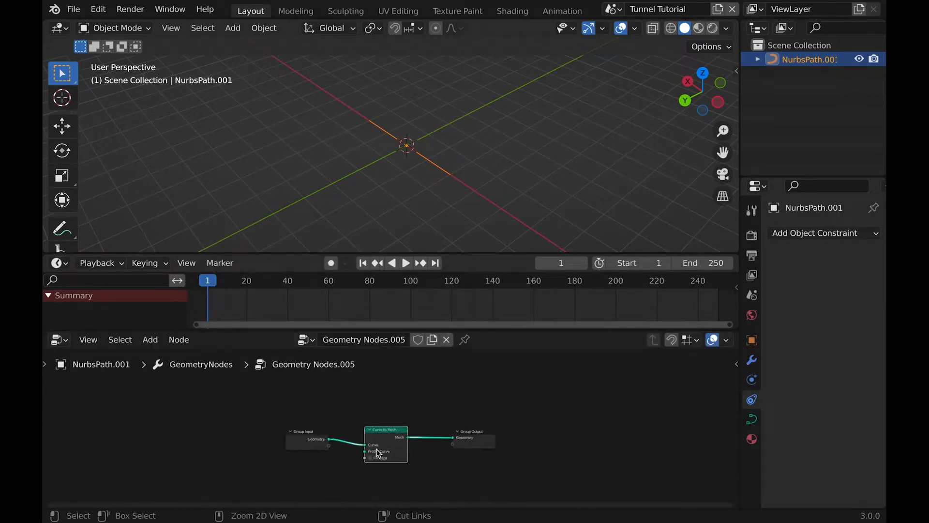
{"action": "scroll", "coordinate": [378, 453], "scroll_direction": "down", "scroll_amount": 2, "text": "shift"}
{"action": "scroll", "coordinate": [378, 452], "scroll_direction": "left", "scroll_amount": 2, "text": "ctrl"}
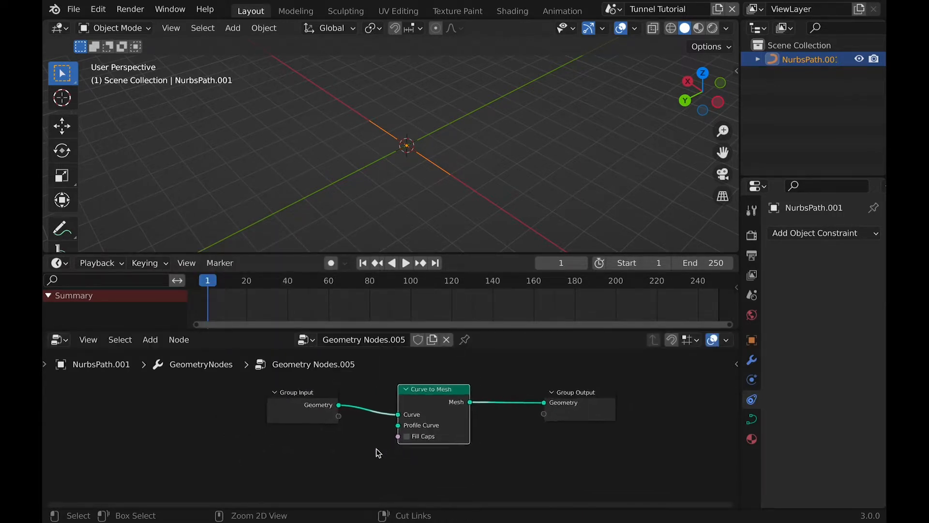
Add a Curve Circle node and connect its Curve output to the Profile Curve input of Curve to Mesh
{"action": "key", "text": "shift+a"}
{"action": "left_click", "coordinate": [333, 229]}
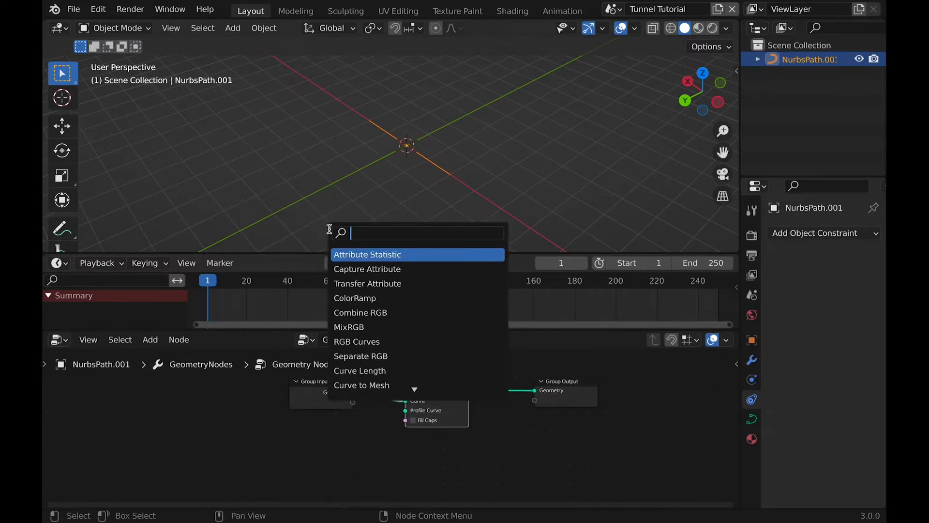
{"action": "type", "text": "c"}
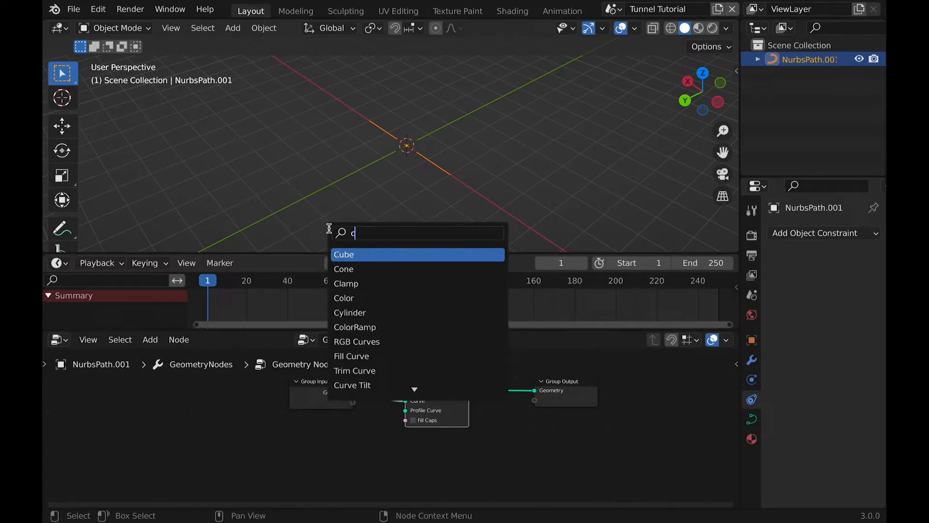
{"action": "type", "text": "urve c"}
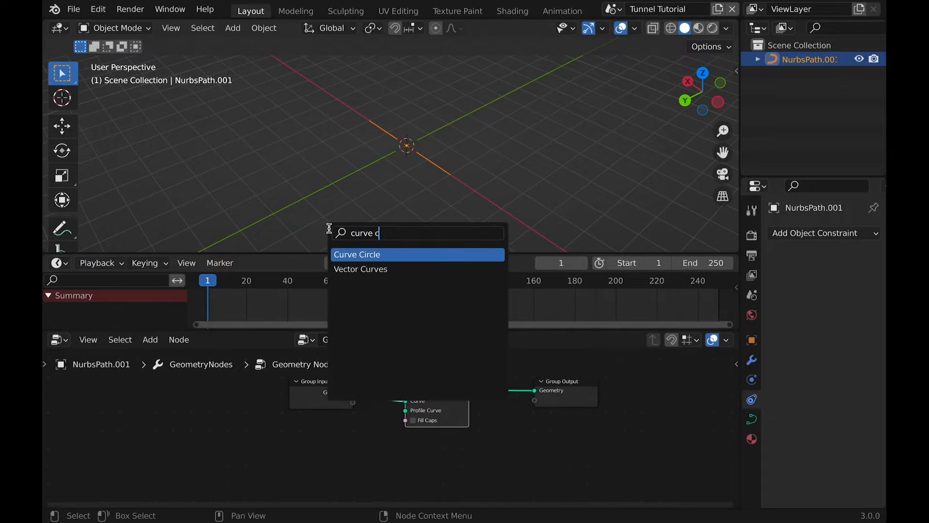
{"action": "key", "text": "Return"}
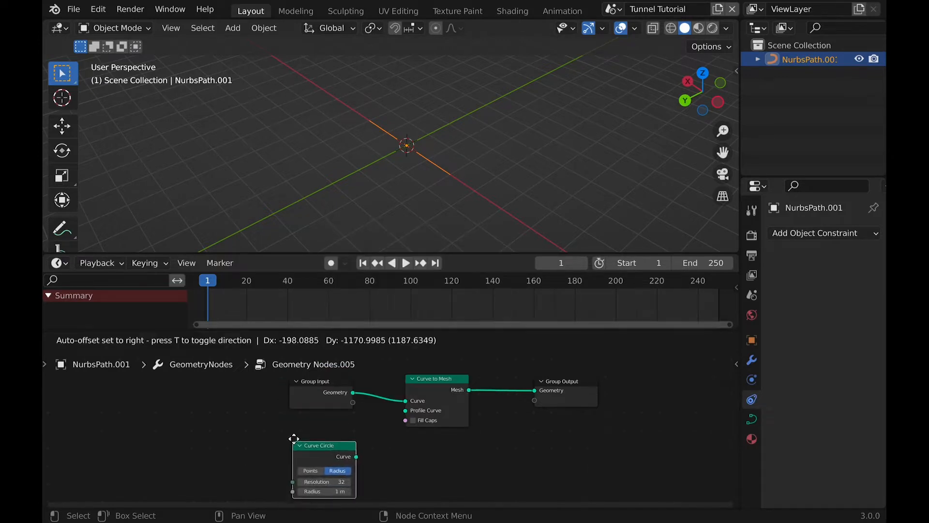
{"action": "left_click", "coordinate": [339, 446]}
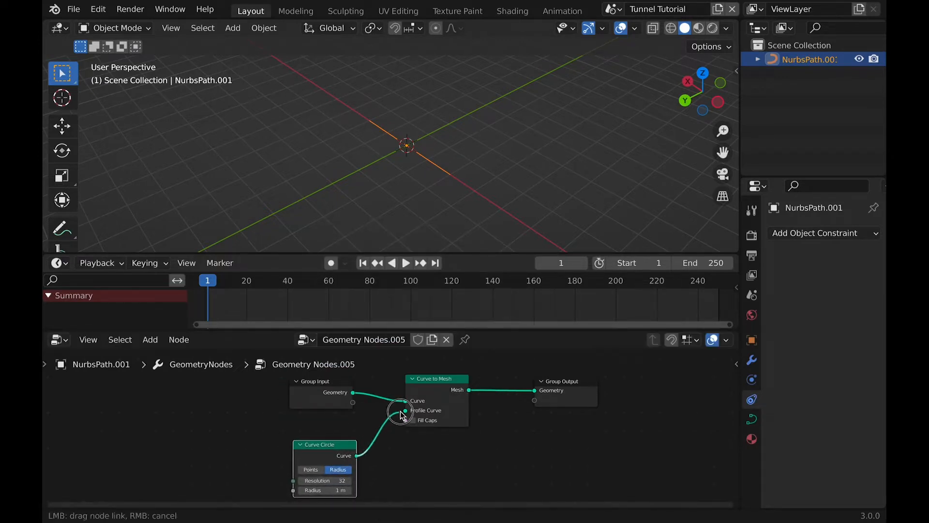
{"action": "left_click_drag", "start_coordinate": [401, 415], "coordinate": [406, 412]}
{"action": "mouse_move", "coordinate": [387, 188]}
{"action": "middle_mouse_down"}
{"action": "mouse_move", "coordinate": [391, 165]}
{"action": "mouse_move", "coordinate": [388, 173]}
{"action": "middle_mouse_up"}
Set the Curve Circle node's resolution to 3
{"action": "middle_click_drag", "start_coordinate": [402, 449], "coordinate": [399, 452]}
{"action": "middle_click_drag", "start_coordinate": [343, 489], "coordinate": [335, 465]}
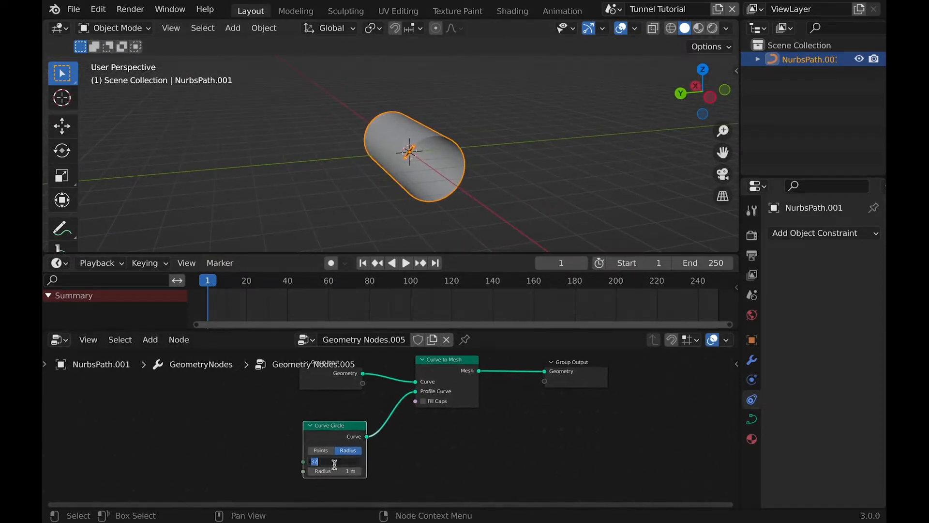
{"action": "type", "text": "3"}
{"action": "key", "text": "Return"}
Insert a Split Edges node between Curve to Mesh and Group Output
{"action": "middle_click_drag", "start_coordinate": [465, 145], "coordinate": [324, 229]}
{"action": "key", "text": "shift+a"}
{"action": "type", "text": "split"}
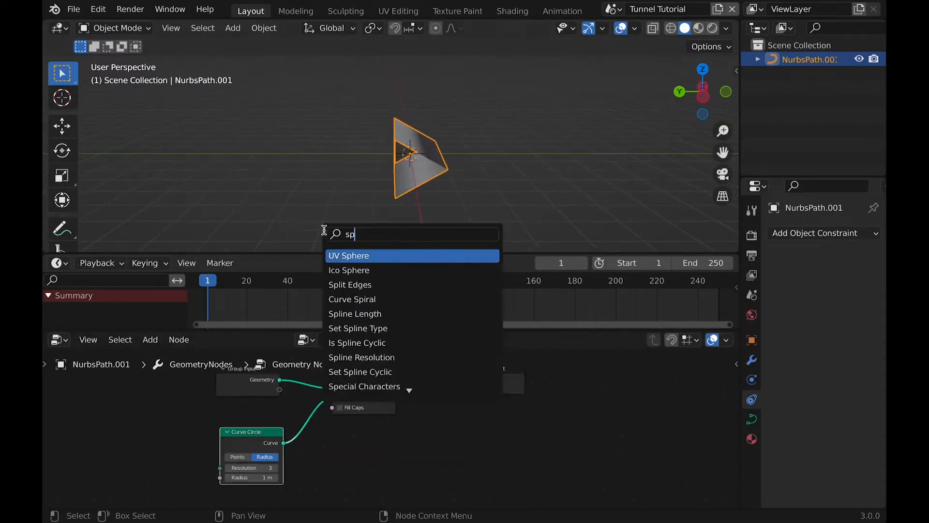
{"action": "key", "text": "Return"}
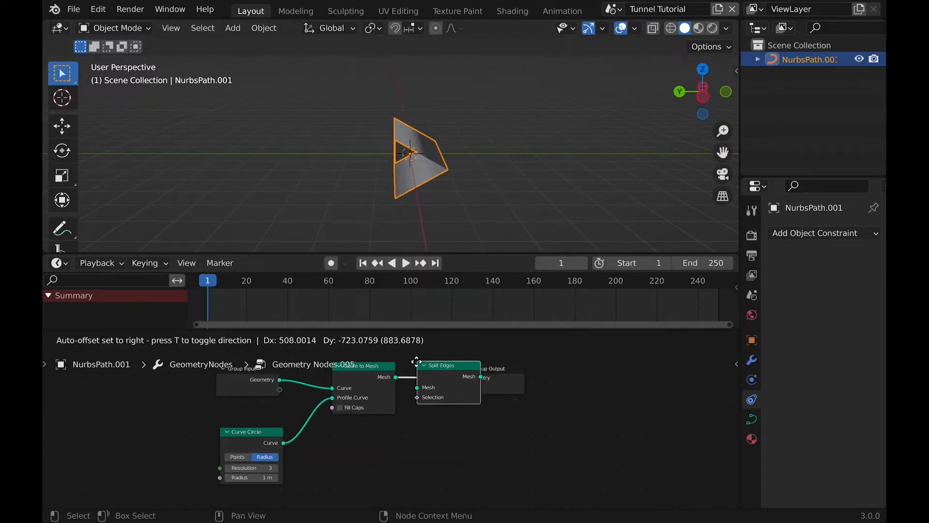
{"action": "left_click", "coordinate": [455, 376]}
{"action": "middle_click_drag", "start_coordinate": [433, 203], "coordinate": [432, 204]}
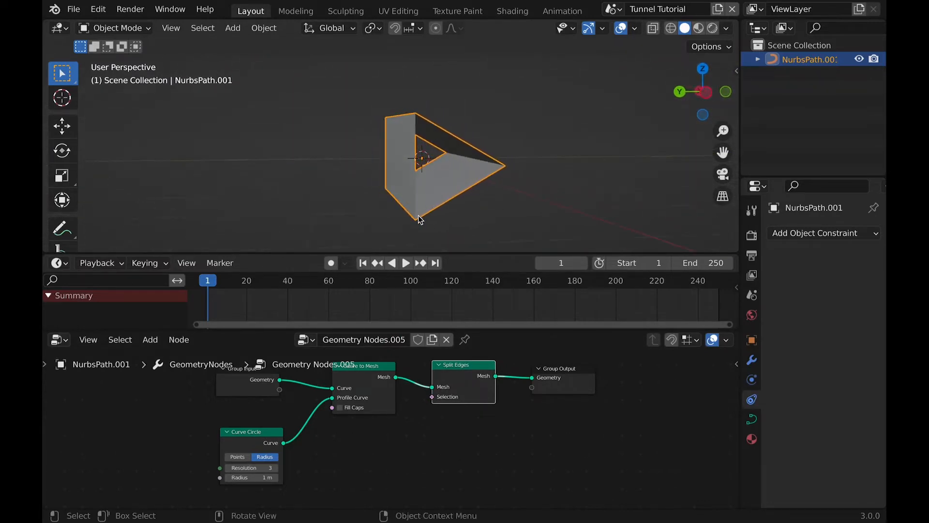
Insert a Subdivide Mesh node between Split Edges and Group Output
{"action": "key", "text": "shift+a"}
{"action": "left_click", "coordinate": [360, 236]}
{"action": "type", "text": "s"}
{"action": "type", "text": "ub"}
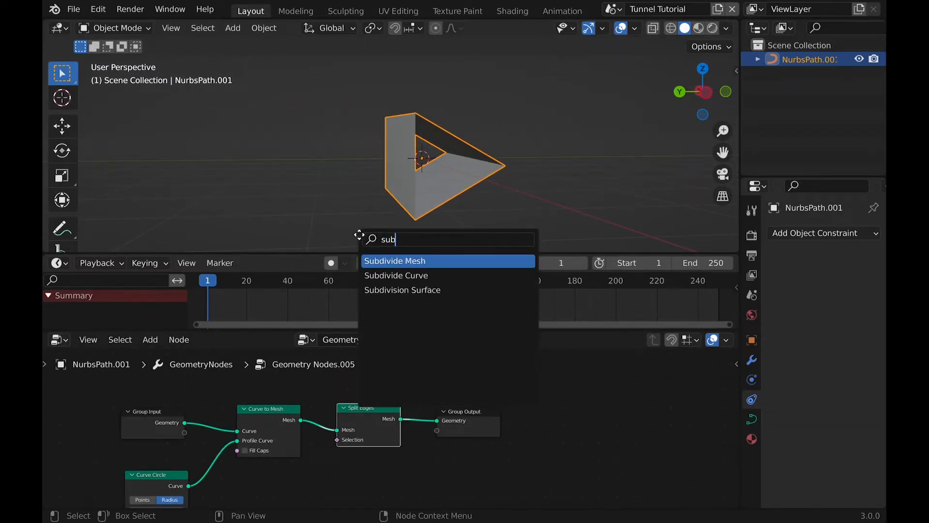
{"action": "key", "text": "Return"}
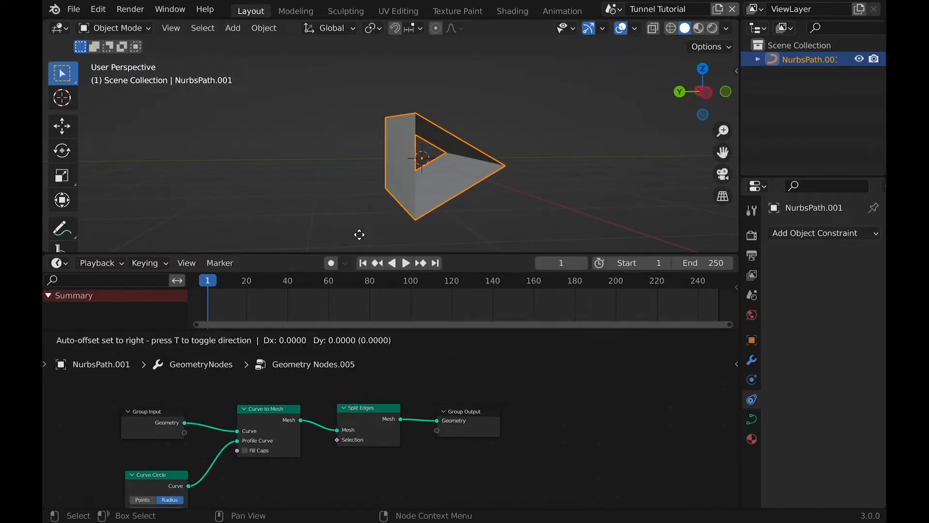
{"action": "left_click", "coordinate": [401, 410]}
Insert a Subdivision Surface node between Subdivide Mesh and Group Output, and deselect the path object
{"action": "scroll", "coordinate": [411, 421], "scroll_direction": "right", "scroll_amount": 4}
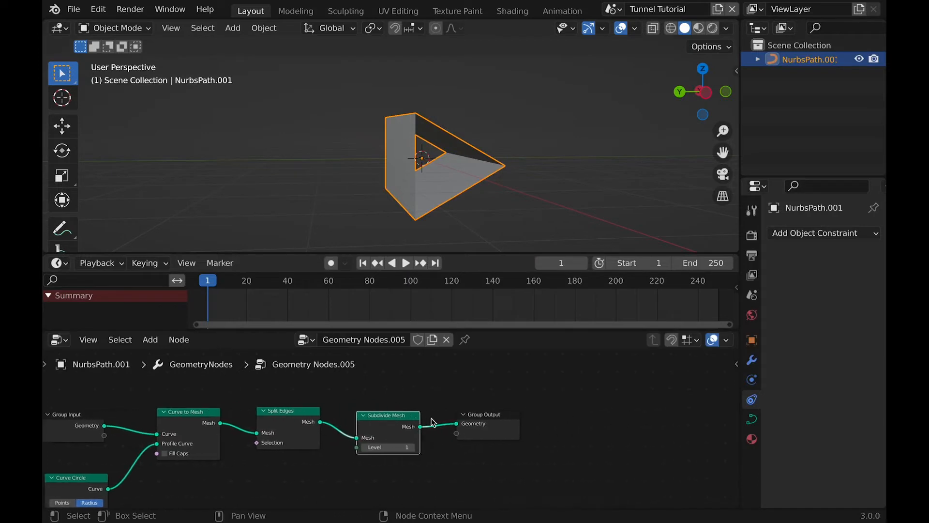
{"action": "scroll", "coordinate": [429, 423], "scroll_direction": "right", "scroll_amount": 3}
{"action": "key", "text": "shift+a"}
{"action": "left_click", "coordinate": [366, 227]}
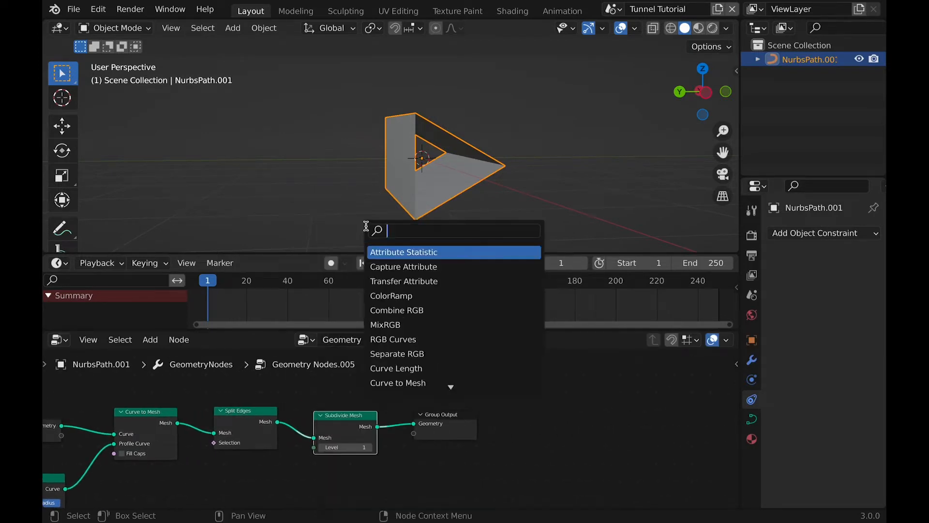
{"action": "type", "text": "subdi"}
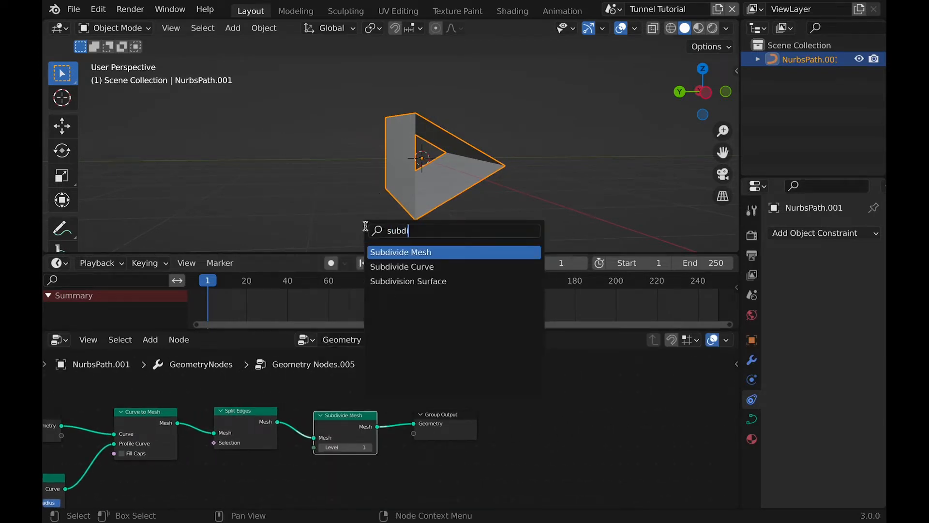
{"action": "left_click", "coordinate": [392, 281]}
{"action": "left_click", "coordinate": [413, 433]}
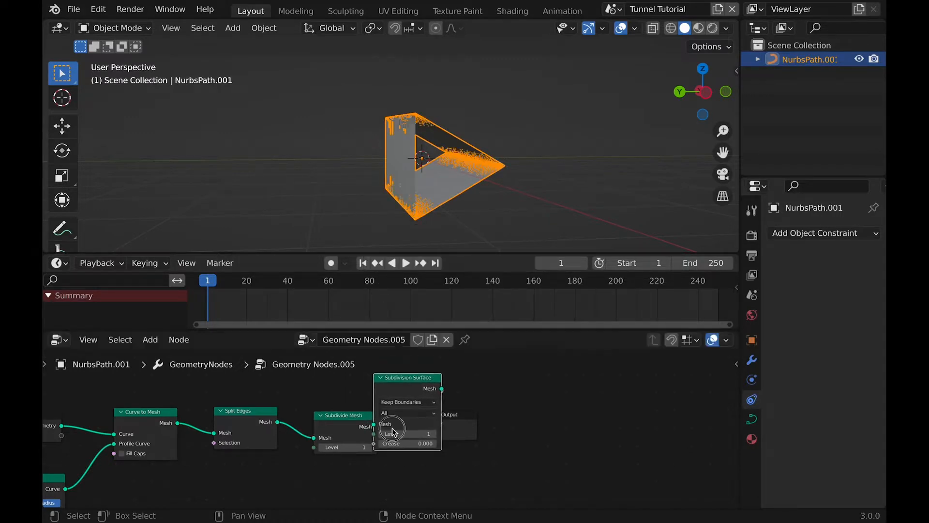
{"action": "middle_click_drag", "start_coordinate": [446, 170], "coordinate": [346, 277]}
{"action": "left_click", "coordinate": [351, 235]}
{"action": "scroll", "coordinate": [285, 433], "scroll_direction": "left", "scroll_amount": 3}
{"action": "scroll", "coordinate": [285, 433], "scroll_direction": "right", "scroll_amount": 4}
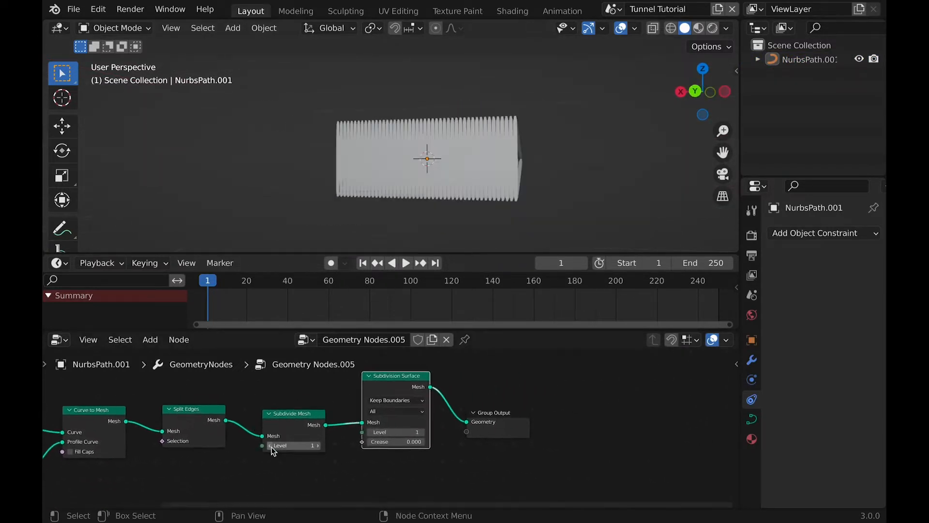
Try the Subdivide Mesh node at level 0 and restore it to level 1
{"action": "left_click", "coordinate": [270, 446]}
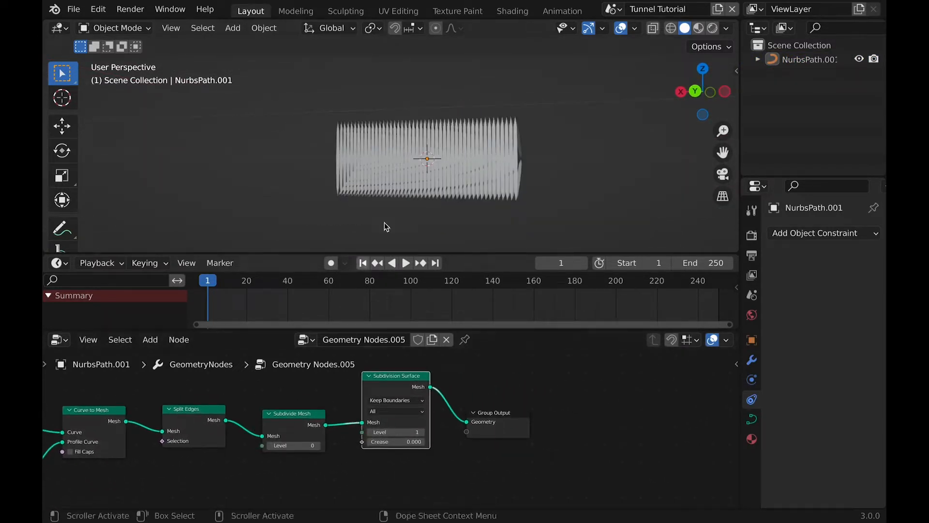
{"action": "middle_click_drag", "start_coordinate": [384, 222], "coordinate": [400, 210]}
{"action": "scroll", "coordinate": [400, 210], "scroll_direction": "up", "scroll_amount": 4}
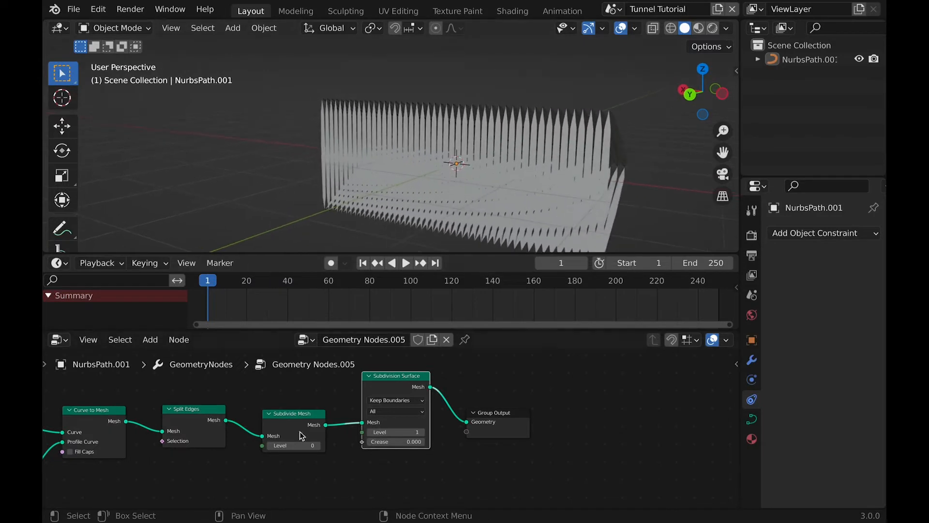
{"action": "left_click", "coordinate": [318, 445]}
Insert a Resample Curve node between Group Input and the first Curve to Mesh node
{"action": "middle_click_drag", "start_coordinate": [342, 415], "coordinate": [550, 429]}
{"action": "key", "text": "shift+a"}
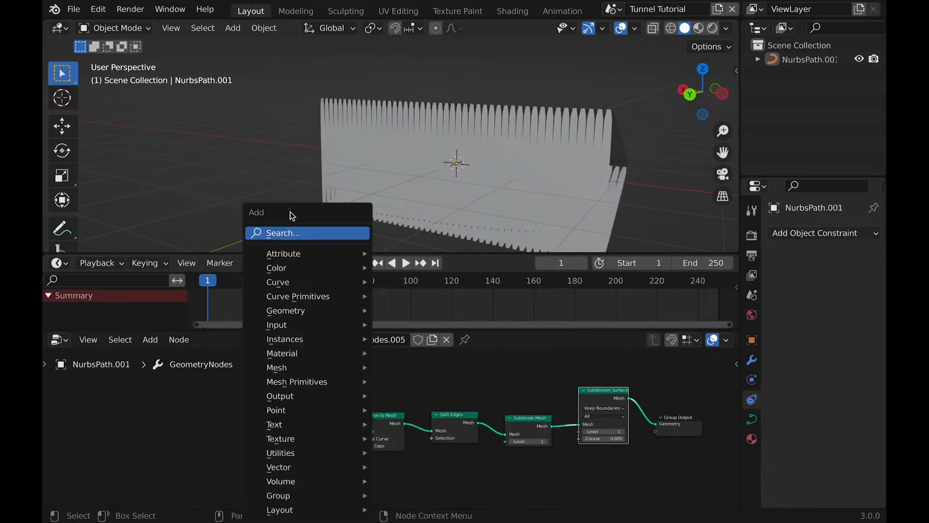
{"action": "left_click", "coordinate": [283, 232]}
{"action": "type", "text": "res"}
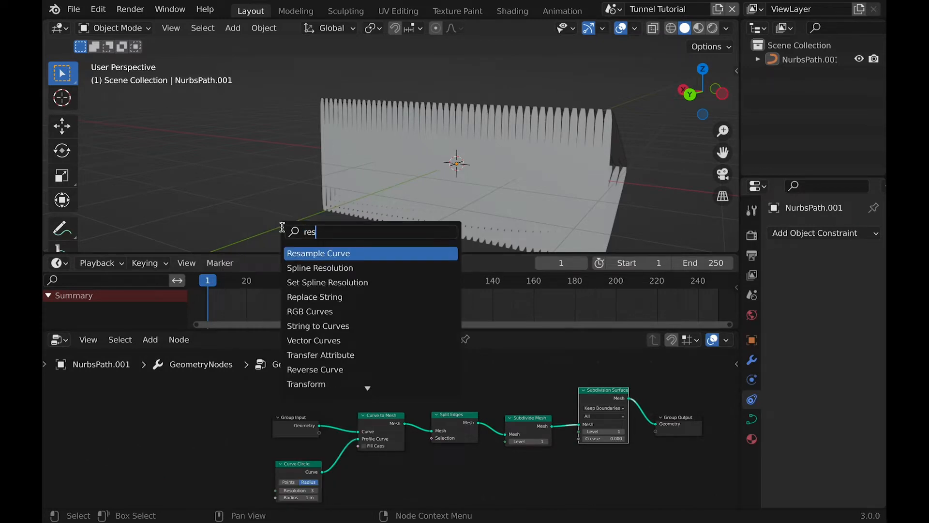
{"action": "key", "text": "Return"}
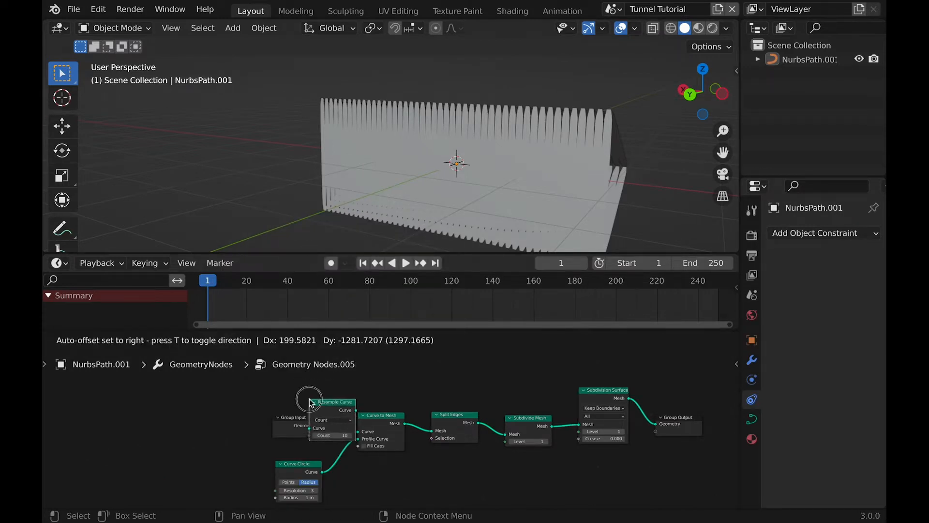
{"action": "left_click", "coordinate": [358, 406]}
{"action": "middle_click_drag", "start_coordinate": [517, 165], "coordinate": [539, 160]}
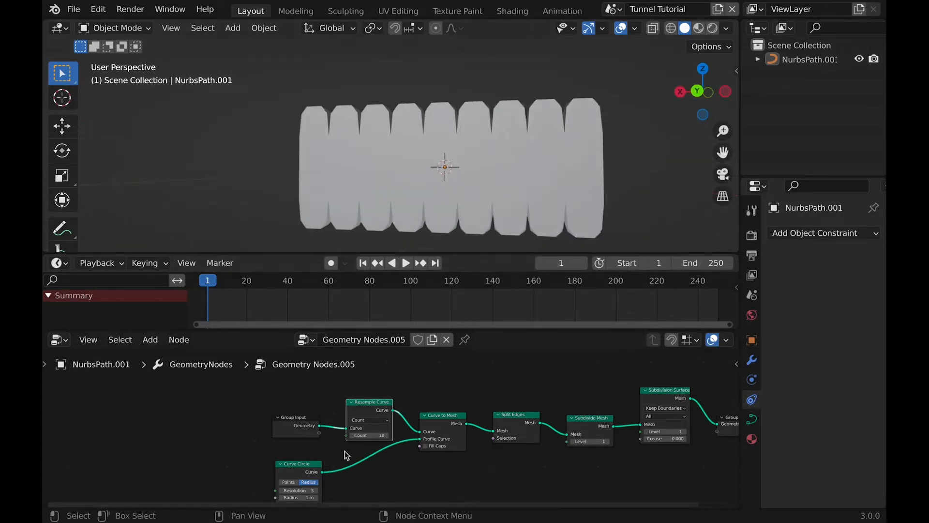
Try lowering the Resample Curve count to 5 and restore it to 10
{"action": "left_click", "coordinate": [351, 434]}
{"action": "left_click", "coordinate": [351, 435]}
{"action": "left_click", "coordinate": [351, 435]}
{"action": "left_click", "coordinate": [351, 434]}
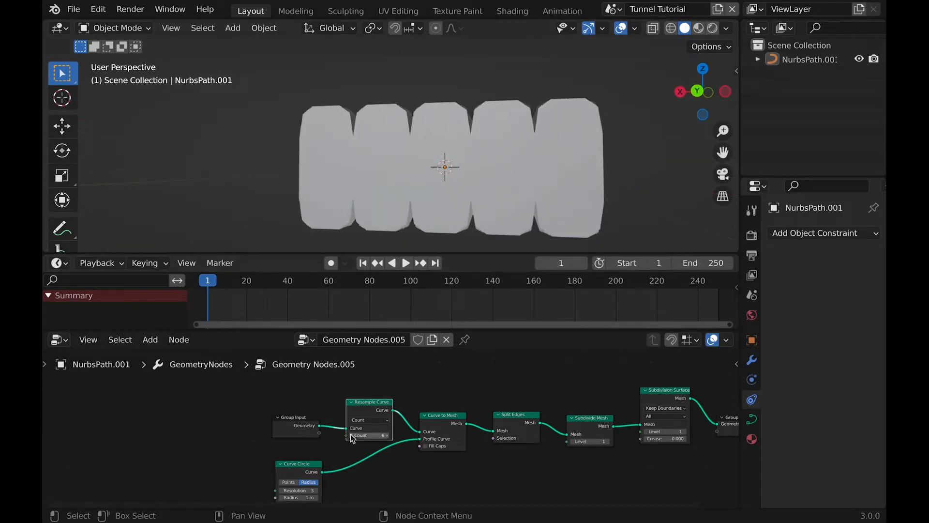
{"action": "left_click", "coordinate": [350, 435]}
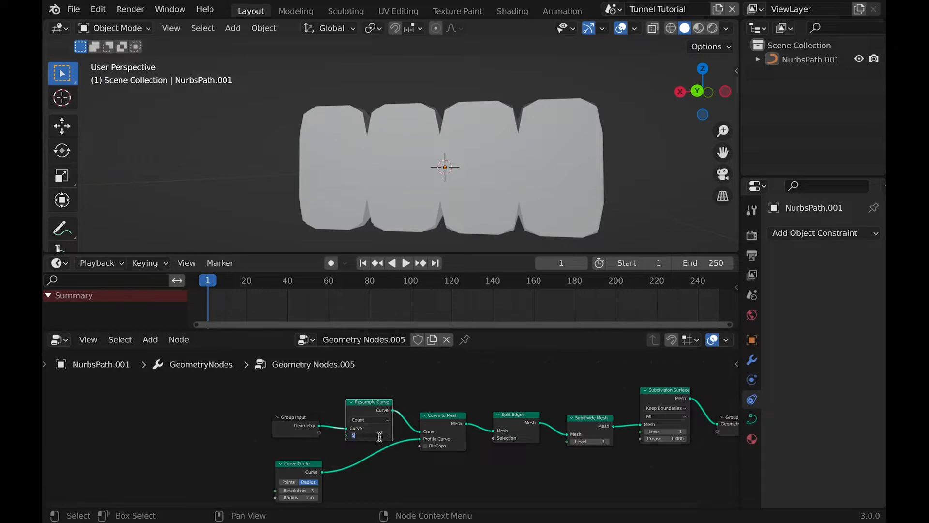
{"action": "type", "text": "0"}
{"action": "key", "text": "Return"}
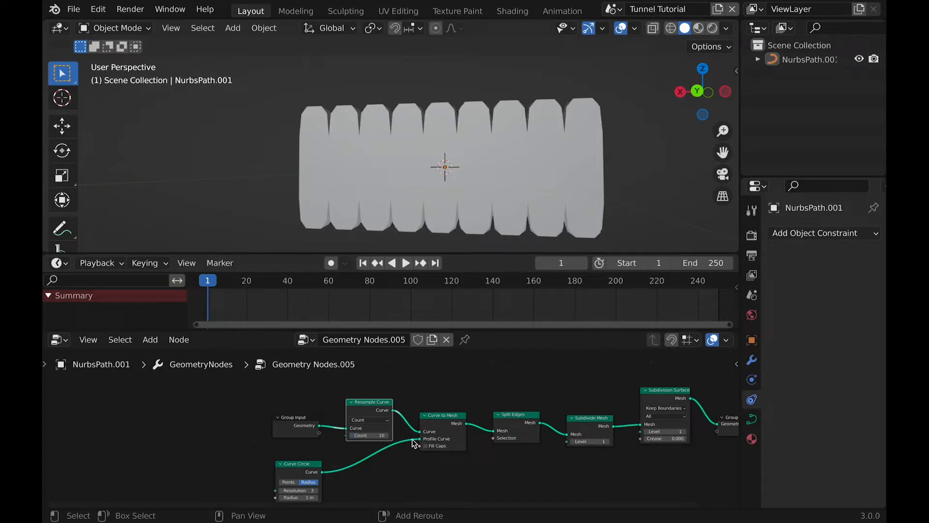
Move the Group Output node farther from the Subdivision Surface node to make room for more nodes
{"action": "scroll", "coordinate": [412, 439], "scroll_direction": "right", "scroll_amount": 10}
{"action": "left_click_drag", "start_coordinate": [483, 414], "coordinate": [577, 406]}
{"action": "scroll", "coordinate": [476, 409], "scroll_direction": "right", "scroll_amount": 2}
{"action": "scroll", "coordinate": [513, 164], "scroll_direction": "right", "scroll_amount": 5}
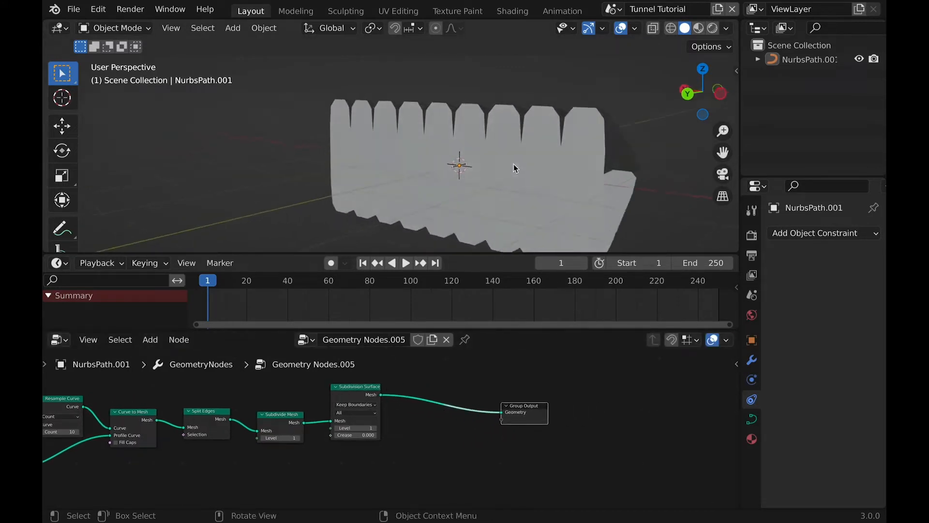
Try to insert a Curve to Mesh node directly between Subdivision Surface and Group Output
{"action": "scroll", "coordinate": [513, 165], "scroll_direction": "right", "scroll_amount": 8}
{"action": "scroll", "coordinate": [513, 164], "scroll_direction": "down", "scroll_amount": 5}
{"action": "key", "text": "shift+a"}
{"action": "left_click", "coordinate": [355, 233]}
{"action": "type", "text": "mesh to c"}
{"action": "key", "text": "Return"}
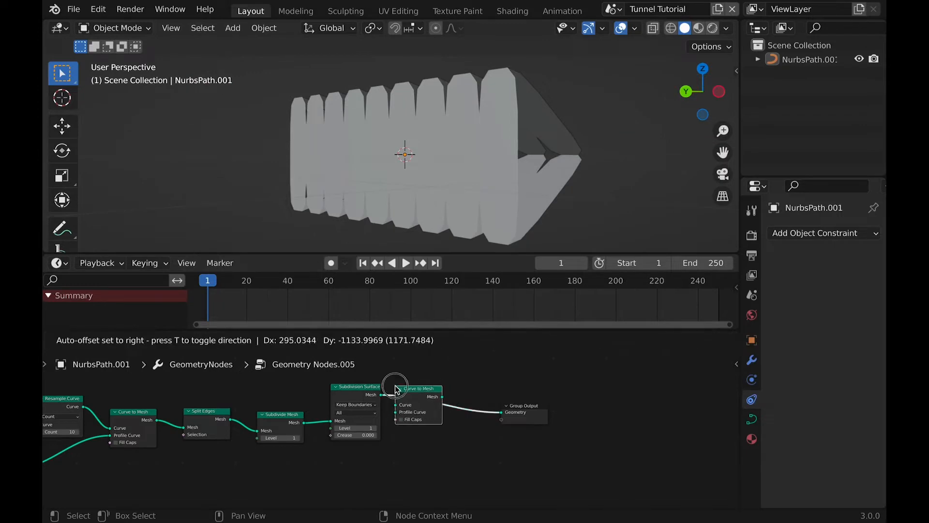
{"action": "left_click", "coordinate": [394, 386]}
Insert a Mesh to Curve node between Subdivision Surface and Group Output, linking its Curve output to Geometry
{"action": "key", "text": "shift+a"}
{"action": "left_click", "coordinate": [371, 228]}
{"action": "type", "text": "curve to mes"}
{"action": "key", "text": "BackSpace"}
{"action": "key", "text": "BackSpace"}
{"action": "key", "text": "BackSpace"}
{"action": "key", "text": "BackSpace"}
{"action": "key", "text": "BackSpace"}
{"action": "key", "text": "BackSpace"}
{"action": "key", "text": "BackSpace"}
{"action": "key", "text": "BackSpace"}
{"action": "key", "text": "BackSpace"}
{"action": "key", "text": "BackSpace"}
{"action": "key", "text": "BackSpace"}
{"action": "key", "text": "BackSpace"}
{"action": "type", "text": "mesh to curve"}
{"action": "key", "text": "Return"}
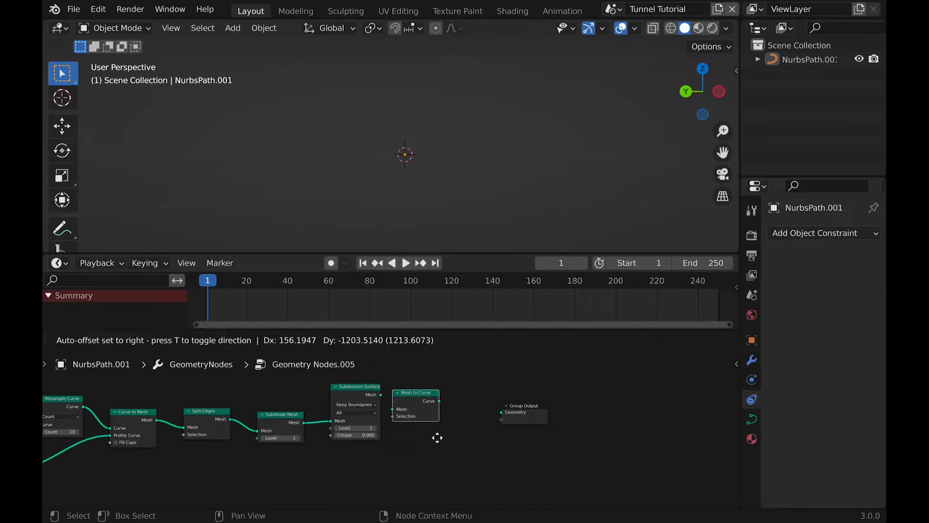
{"action": "left_click", "coordinate": [437, 438]}
{"action": "scroll", "coordinate": [381, 374], "scroll_direction": "up", "scroll_amount": 3}
{"action": "left_click_drag", "start_coordinate": [512, 384], "coordinate": [596, 398]}
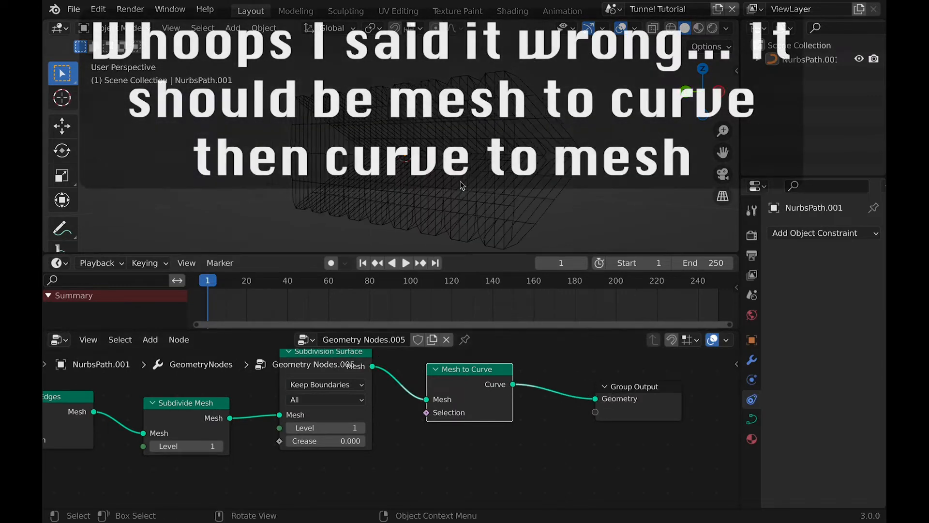
Insert a second Curve to Mesh node between Mesh to Curve and Group Output
{"action": "scroll", "coordinate": [436, 431], "scroll_direction": "down", "scroll_amount": 2}
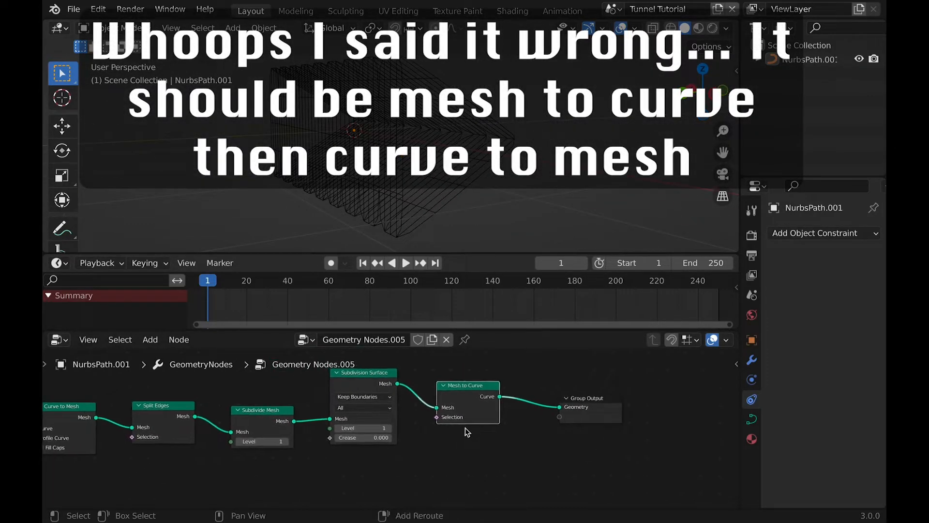
{"action": "key", "text": "shift+a"}
{"action": "left_click", "coordinate": [435, 232]}
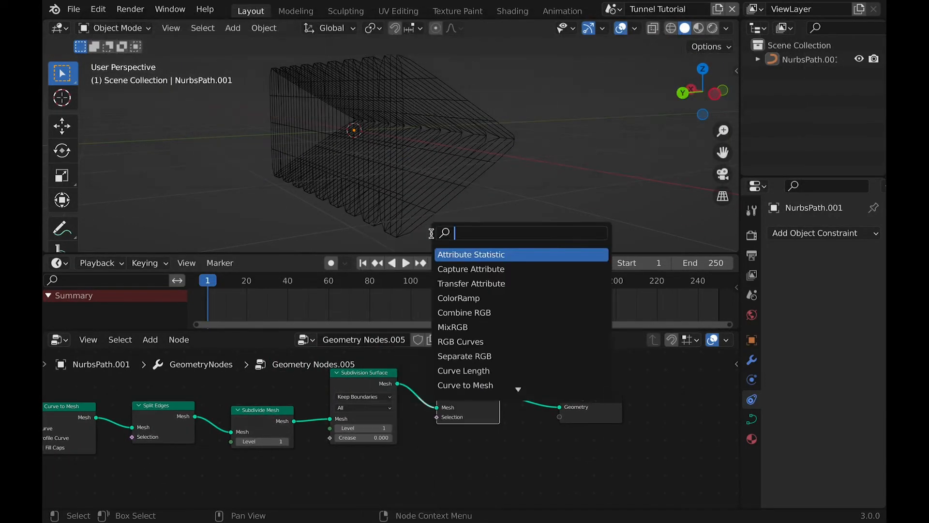
{"action": "type", "text": "me"}
{"action": "left_click", "coordinate": [461, 253]}
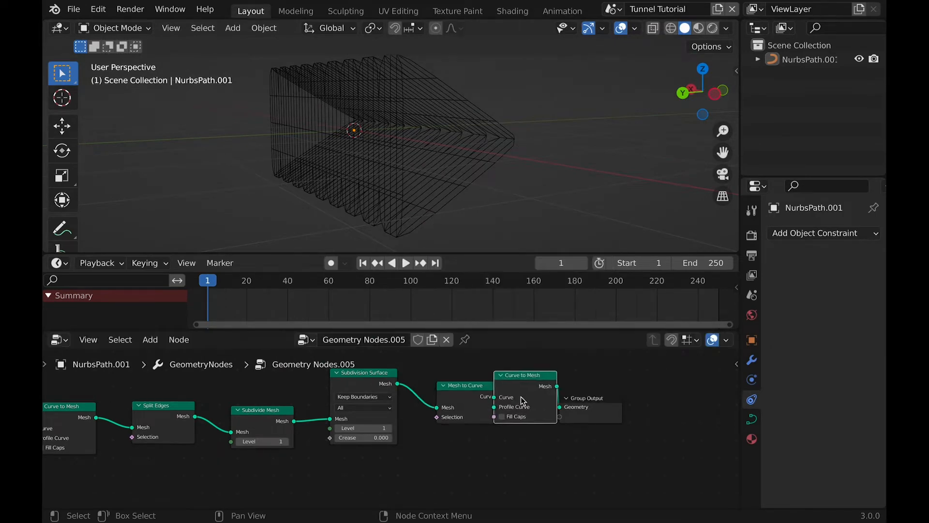
{"action": "left_click", "coordinate": [520, 397]}
Add a Curve Circle node below Mesh to Curve and connect it to the second Curve to Mesh node's Profile Curve
{"action": "middle_click_drag", "start_coordinate": [242, 419], "coordinate": [325, 419]}
{"action": "scroll", "coordinate": [326, 419], "scroll_direction": "down", "scroll_amount": 2}
{"action": "key", "text": "shift+a"}
{"action": "left_click", "coordinate": [280, 235]}
{"action": "type", "text": "curve circ"}
{"action": "key", "text": "Return"}
{"action": "left_click", "coordinate": [477, 433]}
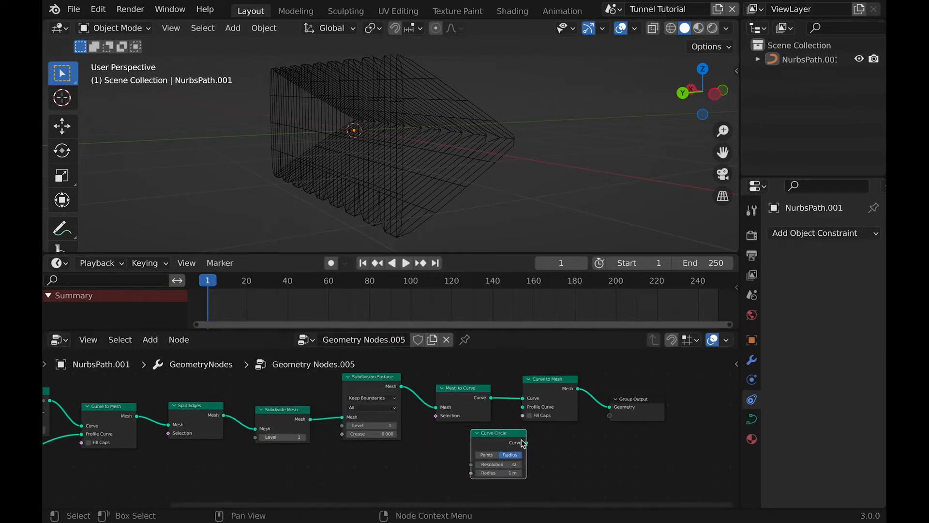
{"action": "left_click_drag", "start_coordinate": [526, 443], "coordinate": [522, 405]}
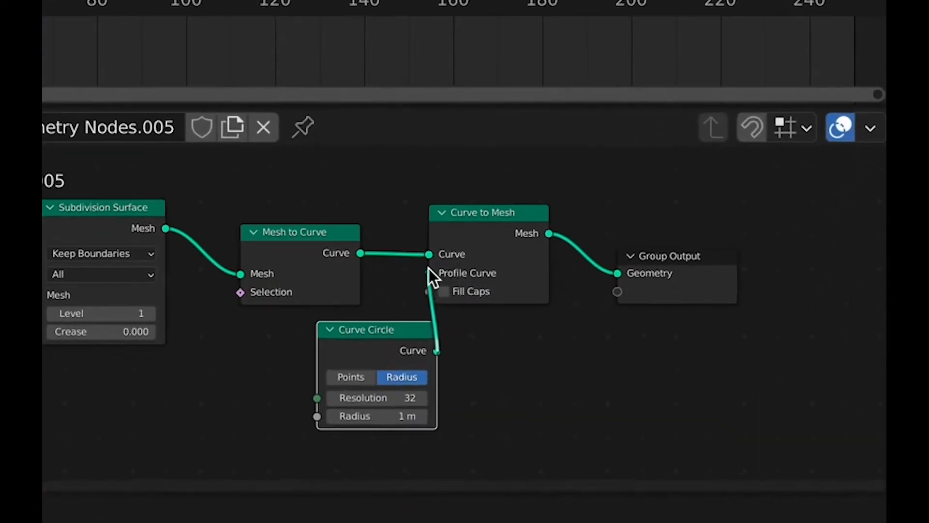
{"action": "left_click_drag", "start_coordinate": [429, 268], "coordinate": [429, 271]}
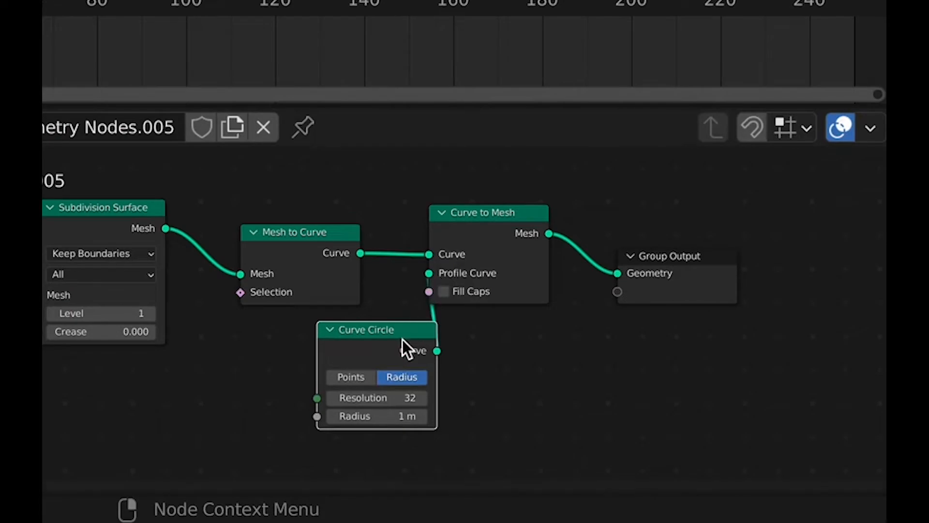
{"action": "left_click_drag", "start_coordinate": [382, 327], "coordinate": [330, 329]}
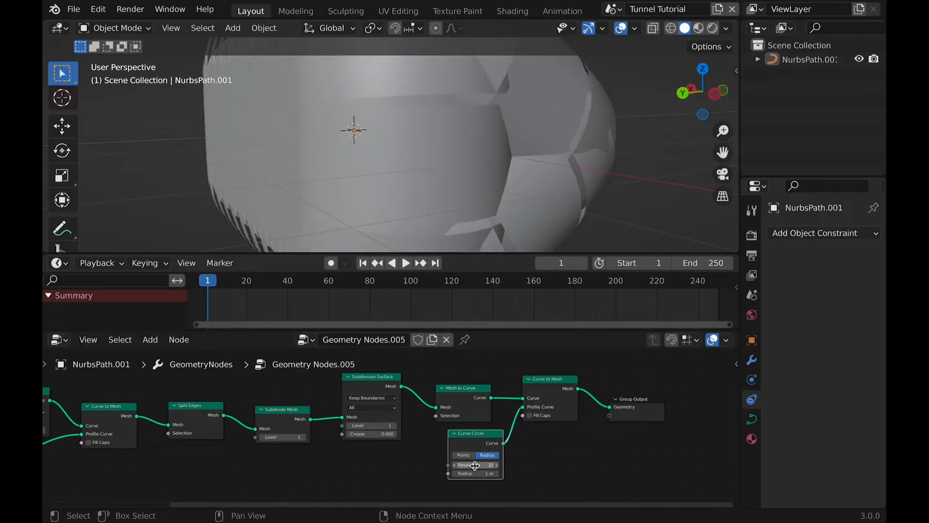
Set the new Curve Circle node's radius to 0.01 m
{"action": "left_click_drag", "start_coordinate": [493, 472], "coordinate": [465, 473]}
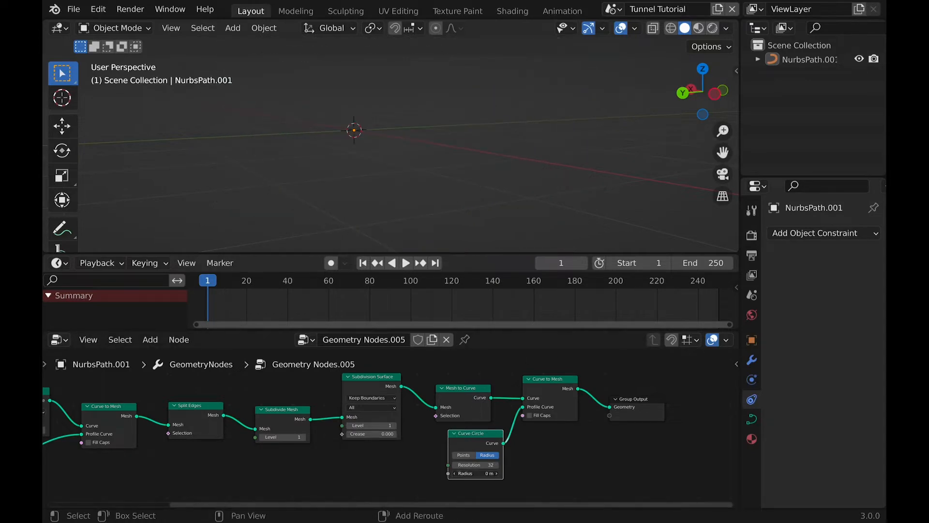
{"action": "type", "text": ".01"}
{"action": "key", "text": "Return"}
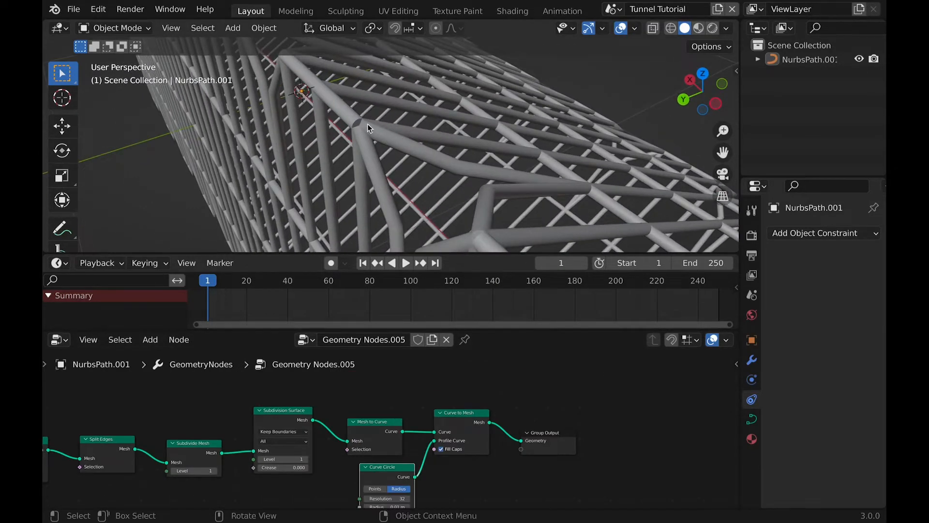
Check the open tube ends and enable Fill Caps on the second Curve to Mesh node
{"action": "middle_click_drag", "start_coordinate": [367, 124], "coordinate": [390, 148]}
{"action": "scroll", "coordinate": [390, 148], "scroll_direction": "up", "scroll_amount": 5}
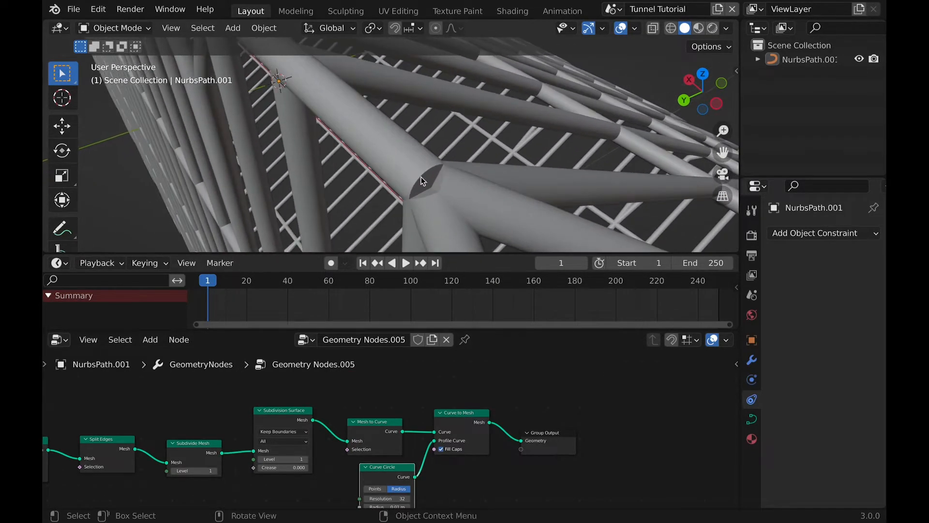
{"action": "left_click", "coordinate": [441, 449]}
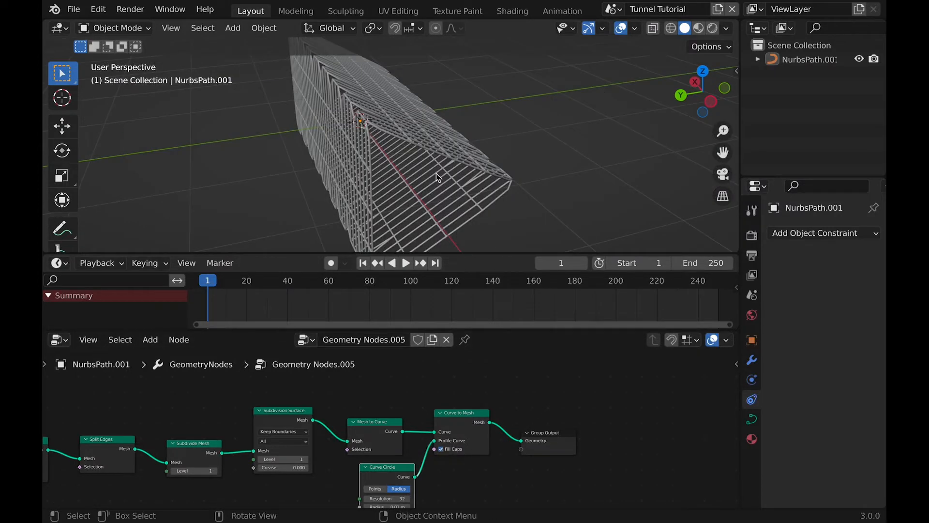
Add a UV sphere at the world origin and expand its creation settings
{"action": "key", "text": "shift+a"}
{"action": "mouse_move", "coordinate": [412, 185]}
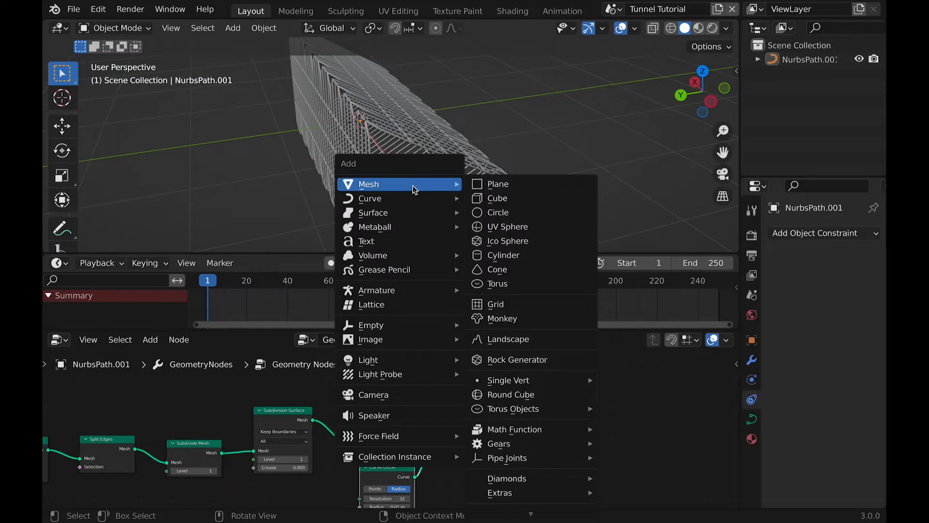
{"action": "key", "text": "shift+a"}
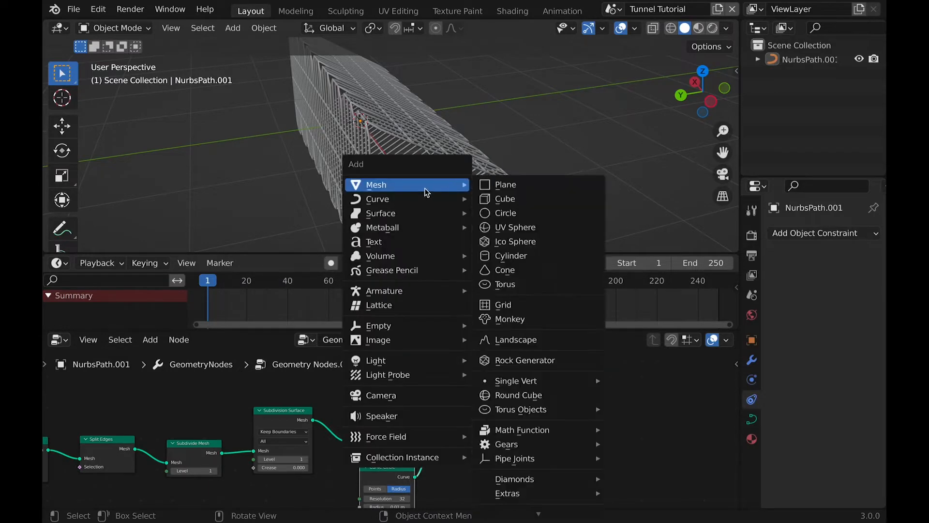
{"action": "left_click", "coordinate": [502, 233]}
{"action": "middle_click_drag", "start_coordinate": [440, 153], "coordinate": [106, 268]}
{"action": "left_click", "coordinate": [97, 241]}
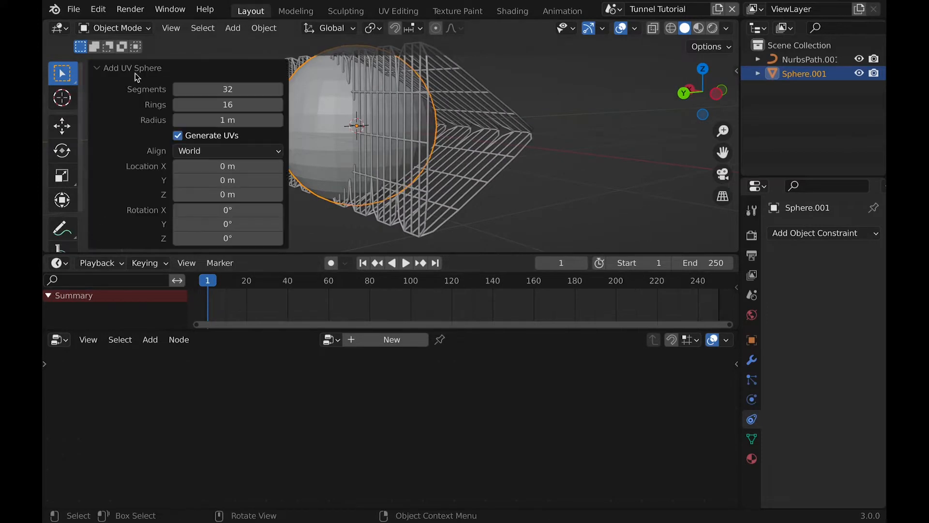
Set the UV sphere to 12 segments and 6 rings
{"action": "left_click", "coordinate": [218, 87]}
{"action": "type", "text": "6"}
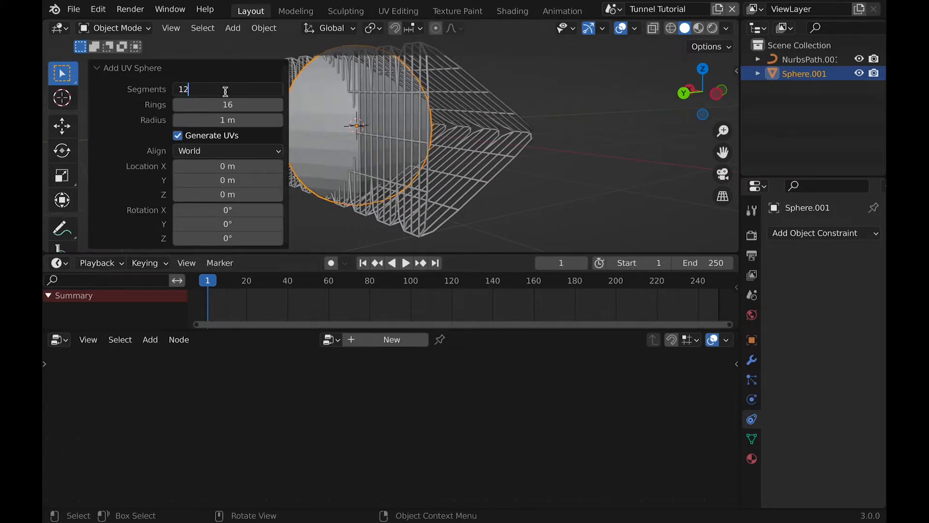
{"action": "key", "text": "Return"}
{"action": "key", "text": "Return"}
{"action": "middle_click_drag", "start_coordinate": [417, 132], "coordinate": [431, 133]}
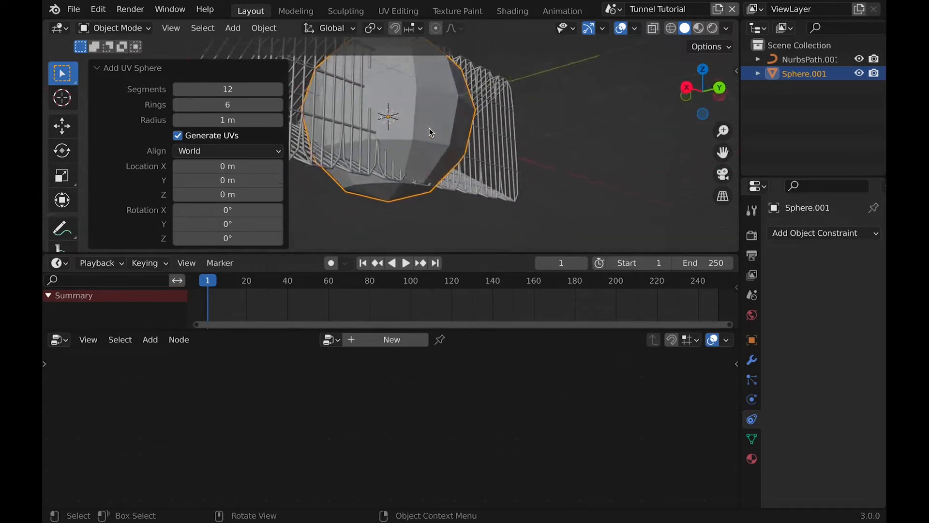
{"action": "scroll", "coordinate": [431, 133], "scroll_direction": "right", "scroll_amount": 10}
{"action": "scroll", "coordinate": [431, 132], "scroll_direction": "left", "scroll_amount": 5, "text": "shift"}
{"action": "scroll", "coordinate": [431, 132], "scroll_direction": "right", "scroll_amount": 4}
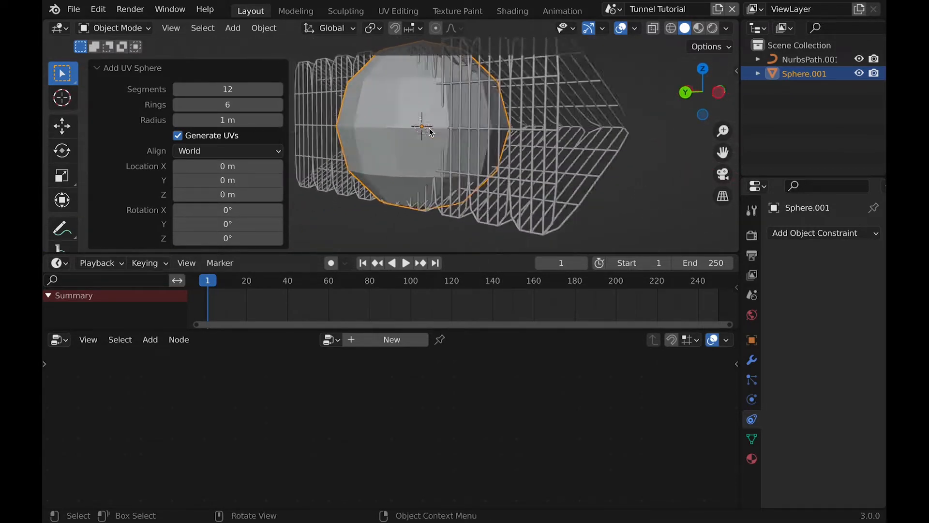
{"action": "scroll", "coordinate": [431, 132], "scroll_direction": "right", "scroll_amount": 5}
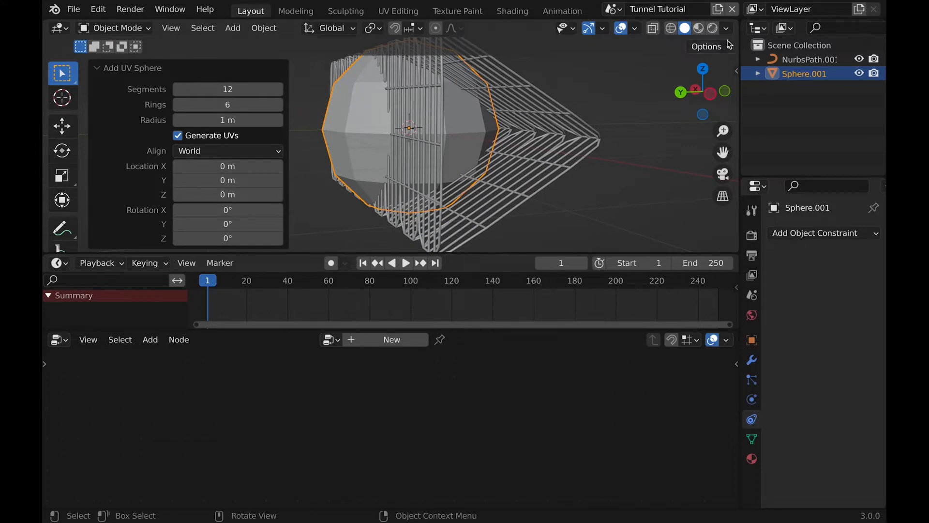
Add a Distribute Points on Faces node to the NURBS path's node tree and move Group Output farther along to make room
{"action": "type", "text": "distr"}
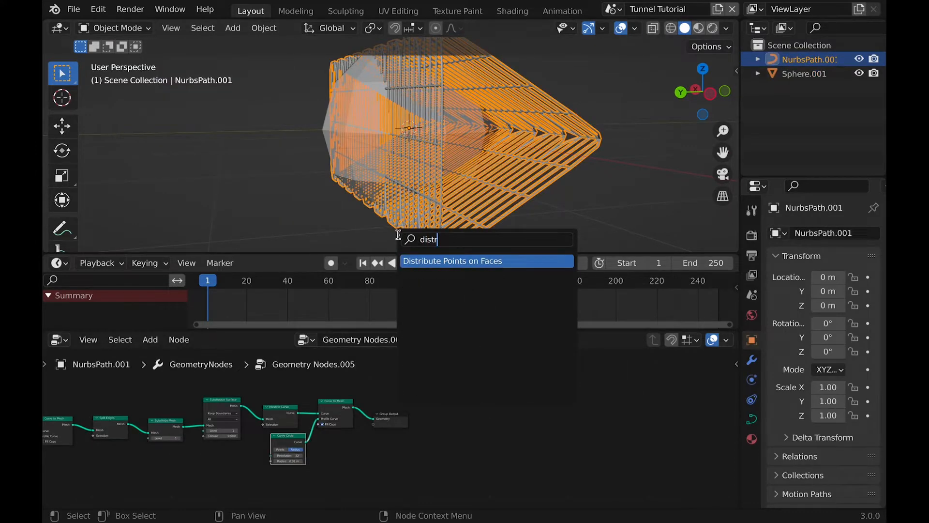
{"action": "key", "text": "Return"}
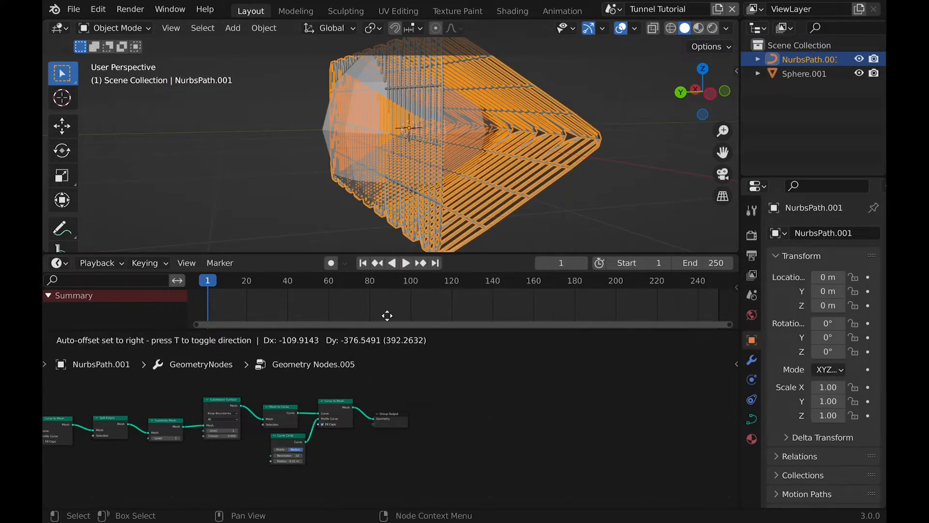
{"action": "left_click", "coordinate": [356, 394]}
{"action": "scroll", "coordinate": [345, 456], "scroll_direction": "up", "scroll_amount": 3}
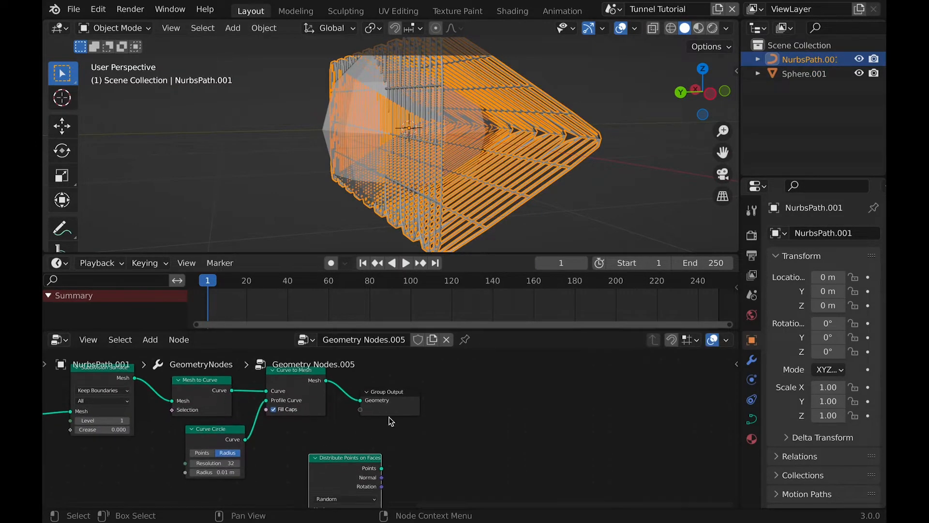
{"action": "left_click_drag", "start_coordinate": [402, 394], "coordinate": [755, 394]}
{"action": "left_click_drag", "start_coordinate": [329, 488], "coordinate": [409, 477]}
Add an Instance on Points node and feed it the points from the Distribute Points on Faces node
{"action": "scroll", "coordinate": [409, 476], "scroll_direction": "down", "scroll_amount": 2}
{"action": "key", "text": "shift+a"}
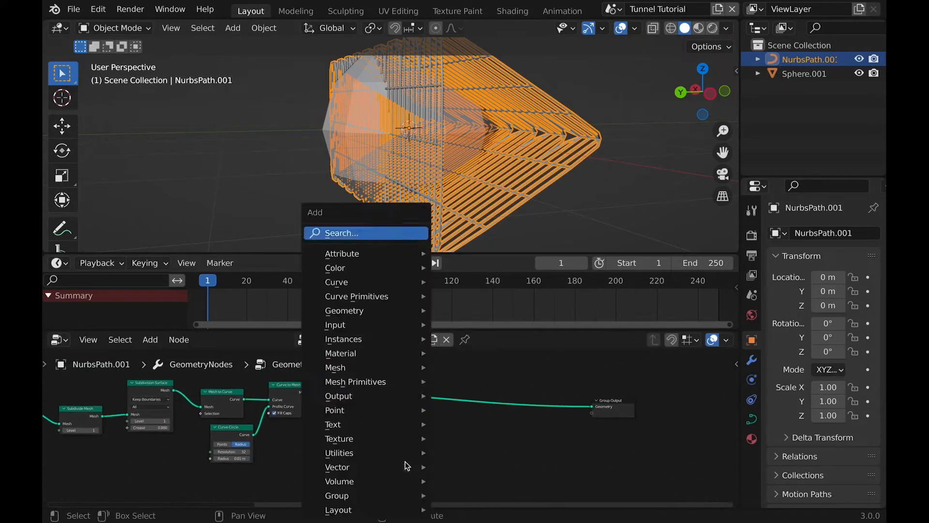
{"action": "left_click", "coordinate": [355, 229]}
{"action": "type", "text": "ins"}
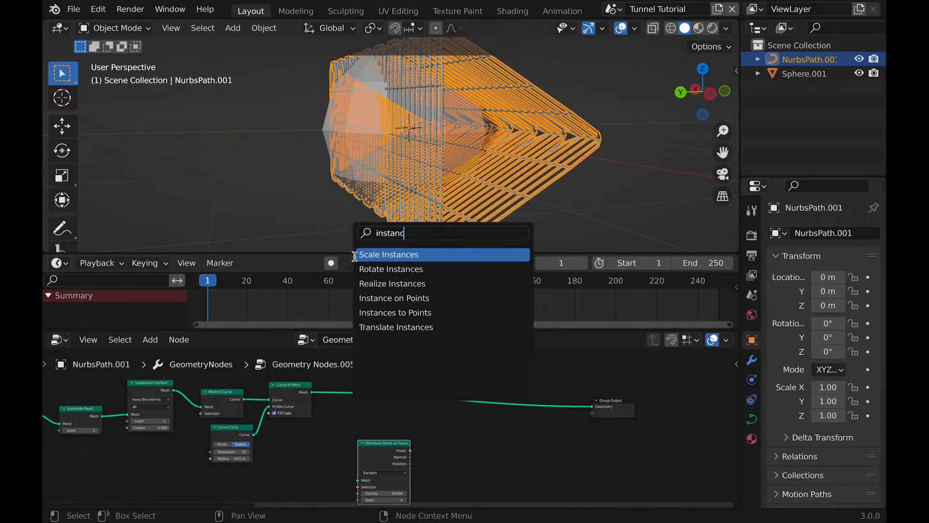
{"action": "type", "text": "tanc"}
{"action": "key", "text": "Down"}
{"action": "key", "text": "Down"}
{"action": "key", "text": "Down"}
{"action": "key", "text": "Return"}
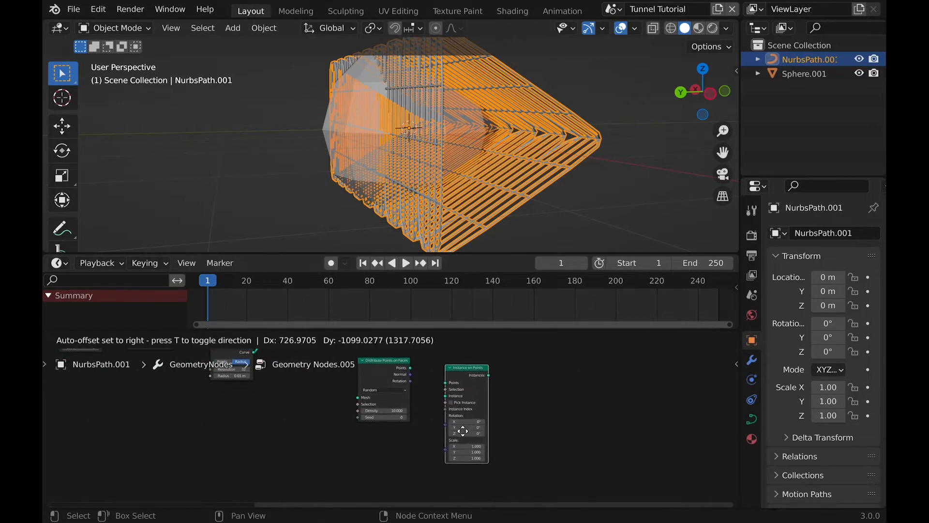
{"action": "left_click", "coordinate": [460, 426]}
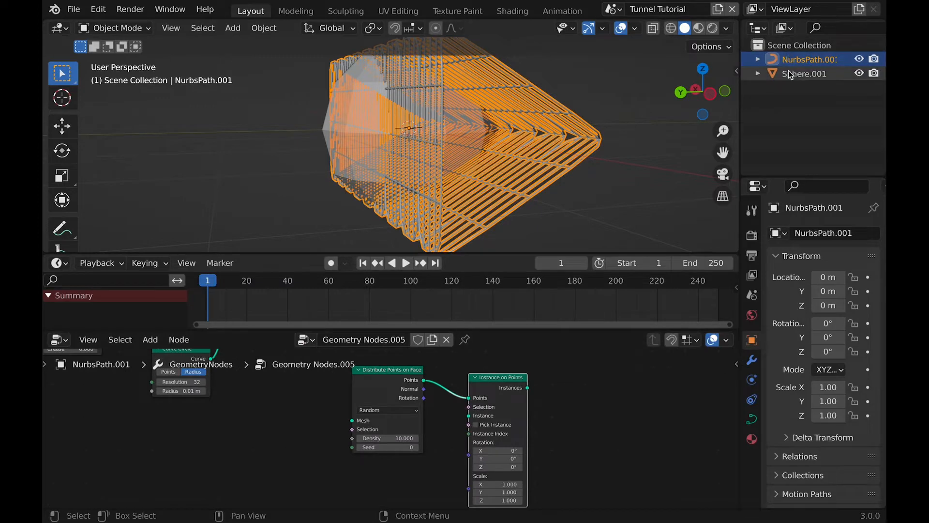
Bring the sphere into the node tree as an Object Info node and connect its Geometry to Instance on Points' Instance input
{"action": "left_click_drag", "start_coordinate": [790, 75], "coordinate": [291, 443]}
{"action": "left_click_drag", "start_coordinate": [421, 506], "coordinate": [462, 442]}
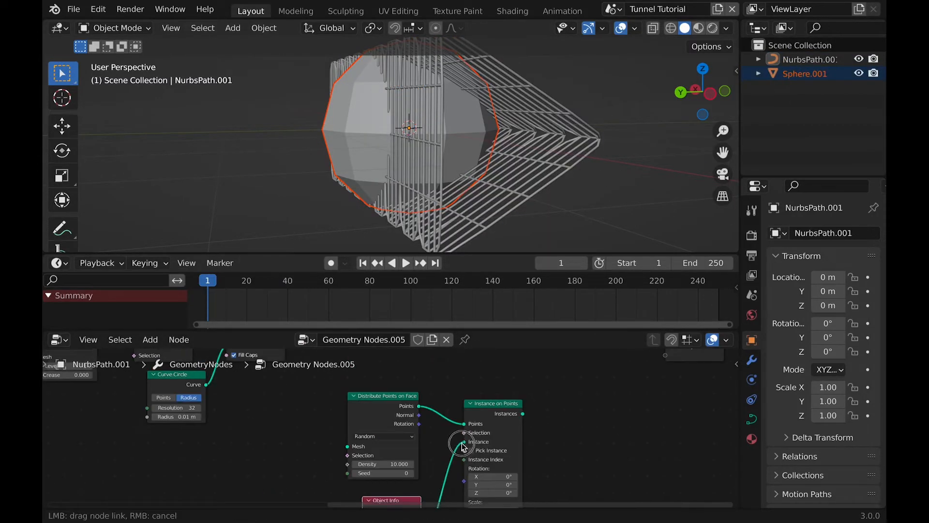
{"action": "scroll", "coordinate": [535, 403], "scroll_direction": "up", "scroll_amount": 3}
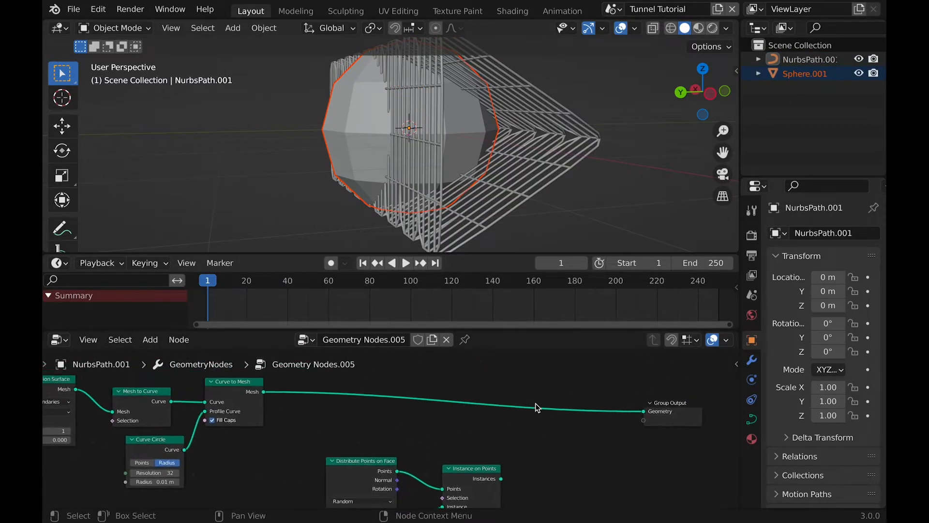
{"action": "scroll", "coordinate": [535, 402], "scroll_direction": "right", "scroll_amount": 2}
Hide the source sphere in the viewport and disable it in renders
{"action": "middle_click_drag", "start_coordinate": [518, 145], "coordinate": [516, 110]}
{"action": "left_click", "coordinate": [858, 74]}
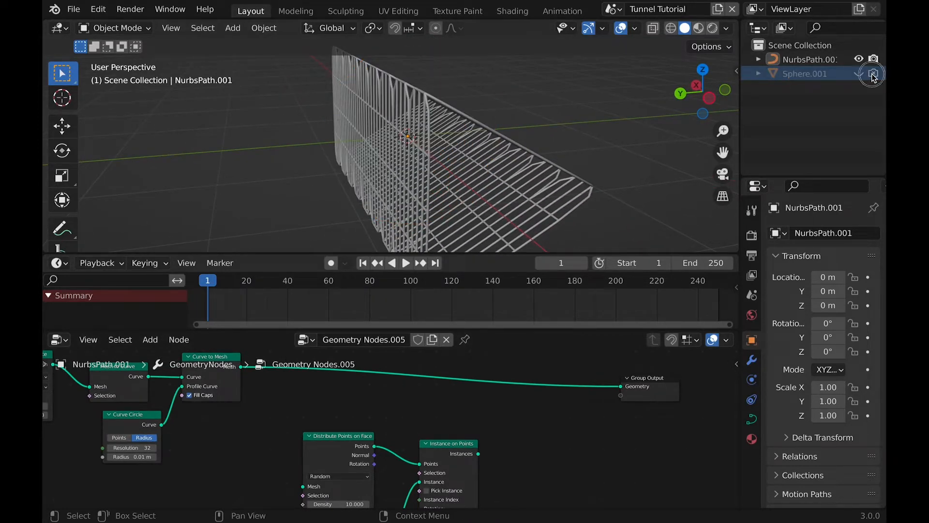
{"action": "left_click", "coordinate": [874, 75]}
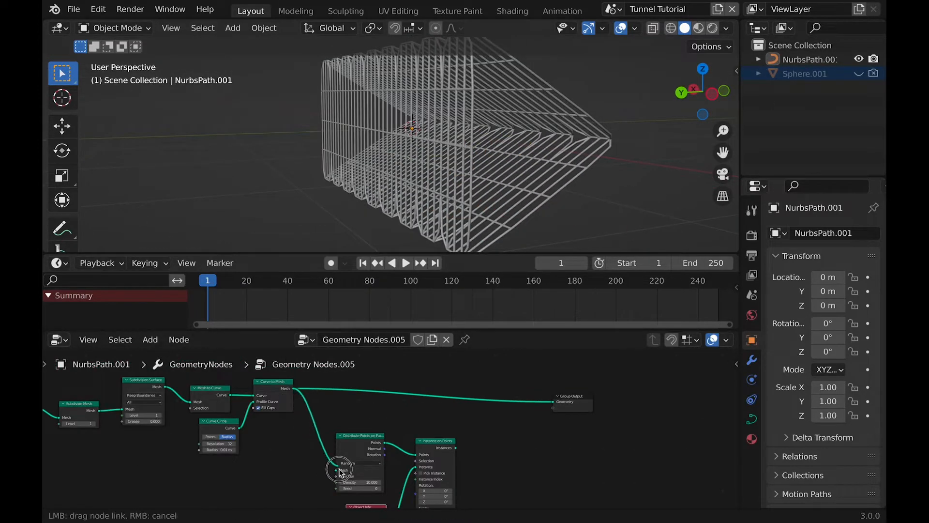
Connect the second Curve to Mesh output to Distribute Points on Faces and route the Instances output to Group Output
{"action": "left_click_drag", "start_coordinate": [341, 472], "coordinate": [339, 471]}
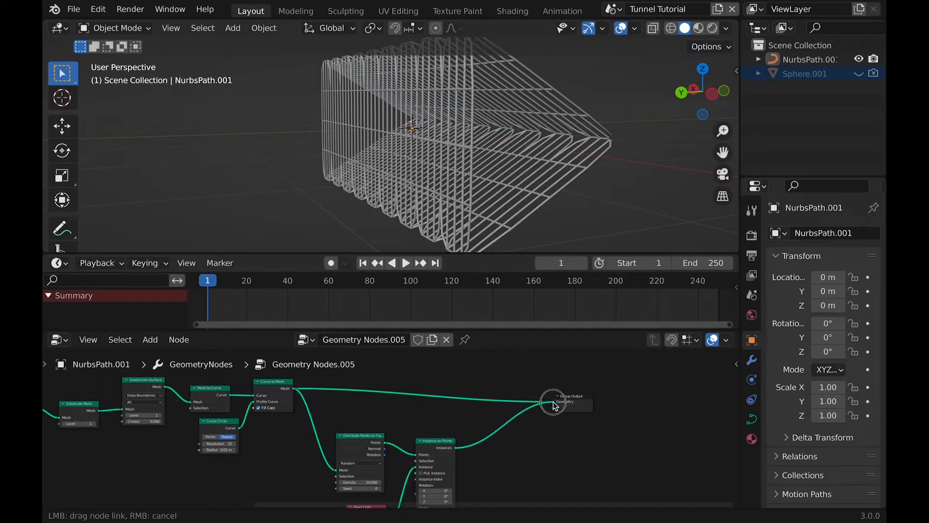
{"action": "left_click_drag", "start_coordinate": [555, 405], "coordinate": [555, 406]}
{"action": "scroll", "coordinate": [492, 192], "scroll_direction": "left", "scroll_amount": 5}
{"action": "scroll", "coordinate": [490, 191], "scroll_direction": "right", "scroll_amount": 10}
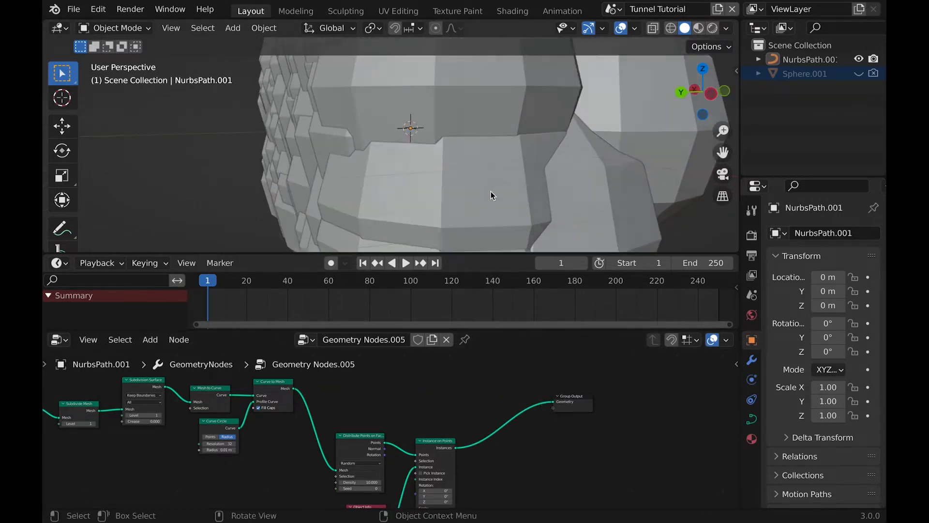
Set the Instance on Points scale to 0.1 on X, Y and Z and inspect the scattered spheres
{"action": "left_click_drag", "start_coordinate": [439, 432], "coordinate": [439, 442]}
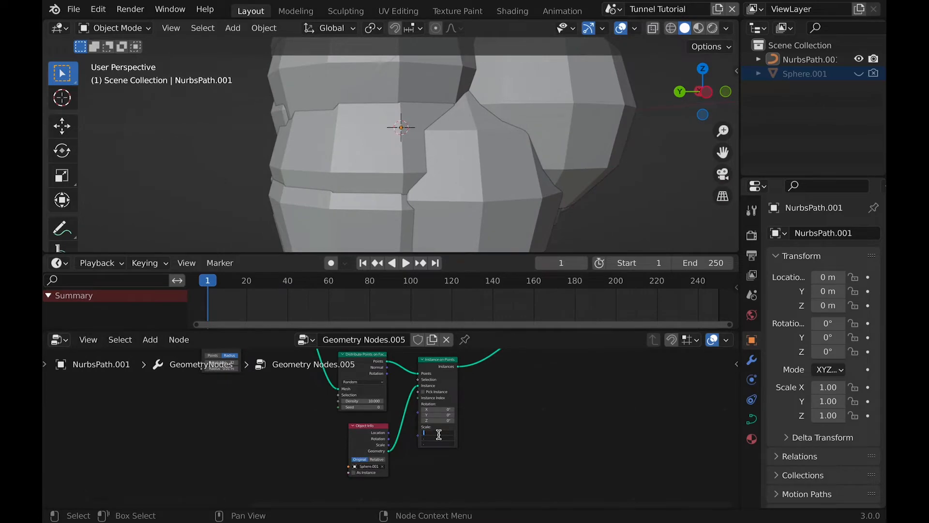
{"action": "type", "text": "0.1"}
{"action": "key", "text": "Return"}
{"action": "scroll", "coordinate": [386, 126], "scroll_direction": "up", "scroll_amount": 5}
{"action": "scroll", "coordinate": [386, 127], "scroll_direction": "left", "scroll_amount": 5}
{"action": "scroll", "coordinate": [386, 126], "scroll_direction": "right", "scroll_amount": 5}
{"action": "scroll", "coordinate": [384, 122], "scroll_direction": "left", "scroll_amount": 10}
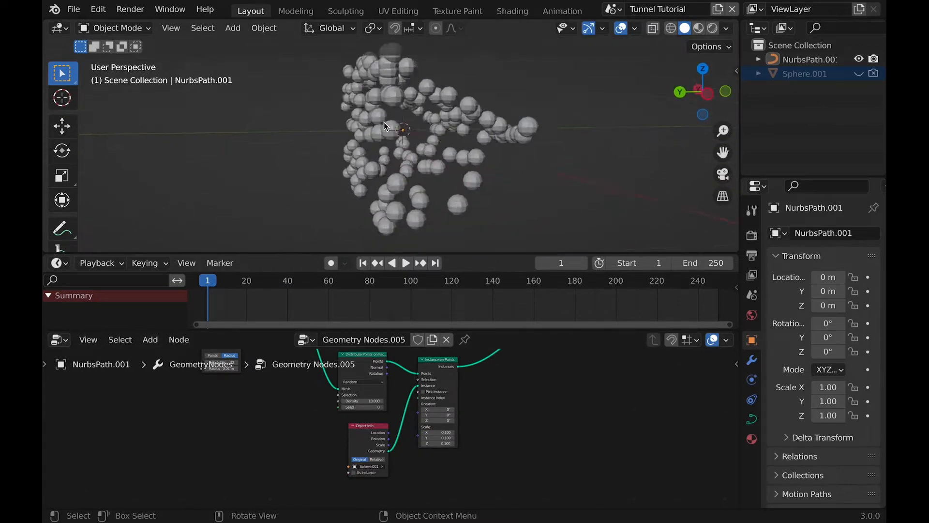
{"action": "scroll", "coordinate": [384, 122], "scroll_direction": "right", "scroll_amount": 5}
{"action": "scroll", "coordinate": [385, 122], "scroll_direction": "up", "scroll_amount": 5}
{"action": "scroll", "coordinate": [384, 122], "scroll_direction": "down", "scroll_amount": 5}
{"action": "middle_click_drag", "start_coordinate": [459, 389], "coordinate": [410, 391]}
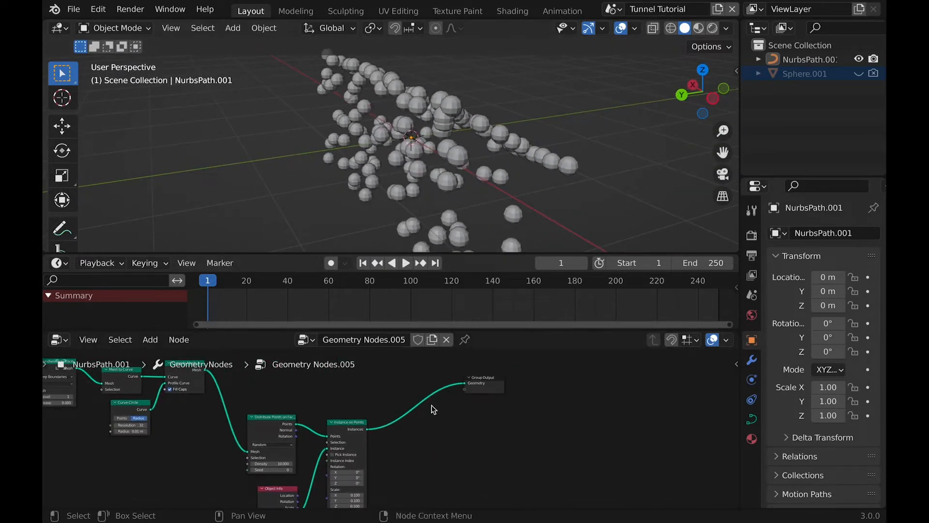
Add a Join Geometry node before Group Output to combine the sphere instances with the Curve to Mesh wireframe
{"action": "key", "text": "shift+a"}
{"action": "type", "text": "join"}
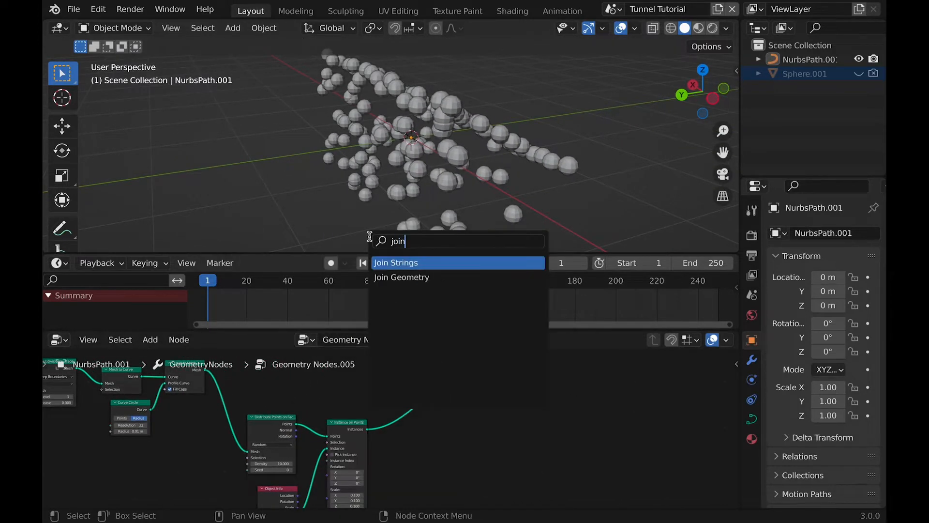
{"action": "left_click", "coordinate": [401, 277]}
{"action": "left_click", "coordinate": [418, 386]}
{"action": "middle_click_drag", "start_coordinate": [413, 219], "coordinate": [446, 167]}
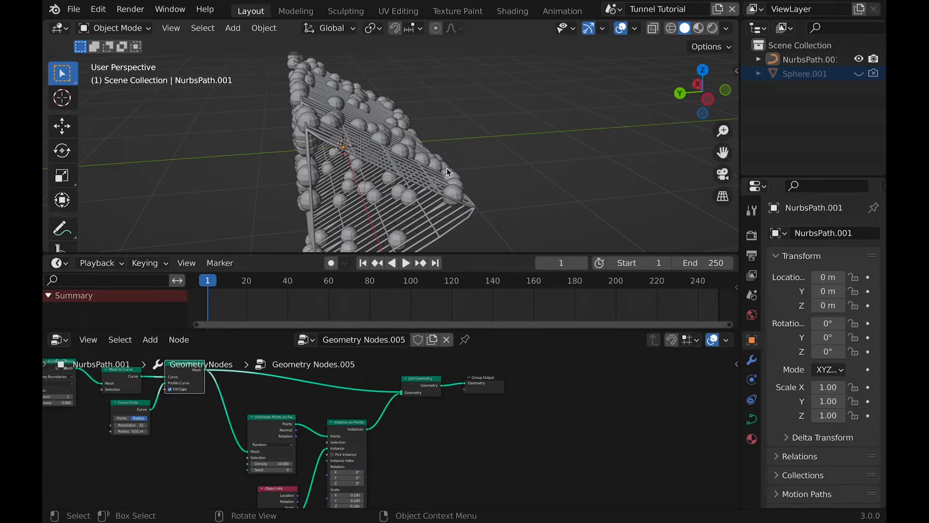
Add a float Random Value node and connect its value to the Rotation of Instance on Points
{"action": "scroll", "coordinate": [410, 374], "scroll_direction": "down", "scroll_amount": 3}
{"action": "scroll", "coordinate": [411, 374], "scroll_direction": "left", "scroll_amount": 2}
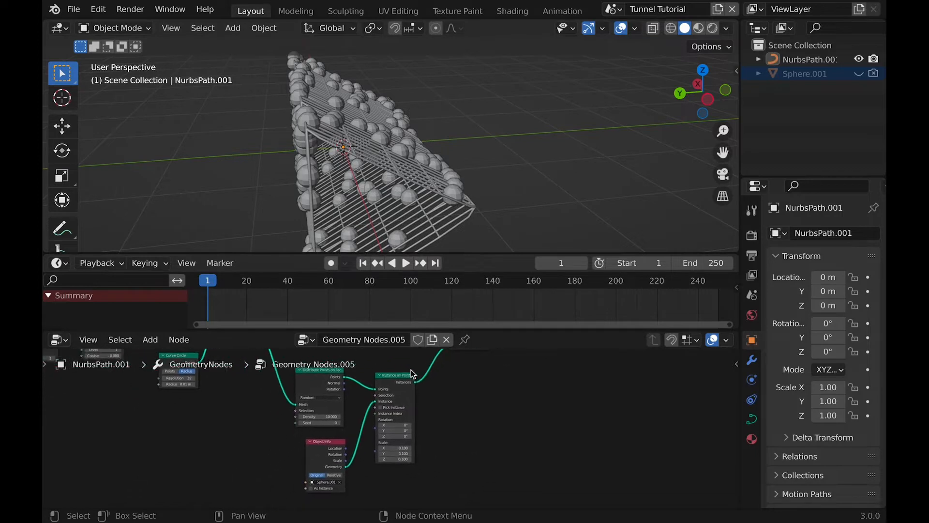
{"action": "scroll", "coordinate": [411, 374], "scroll_direction": "up", "scroll_amount": 1}
{"action": "key", "text": "shift+a"}
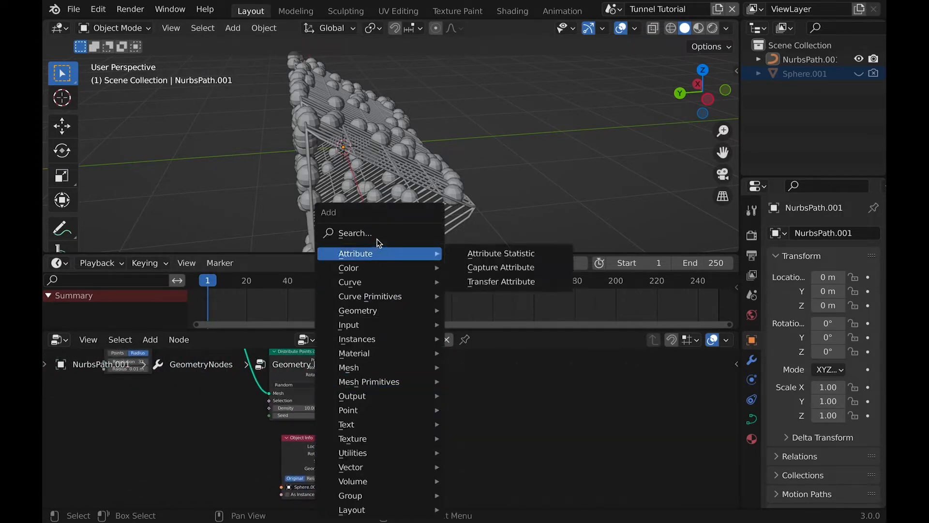
{"action": "left_click", "coordinate": [378, 234]}
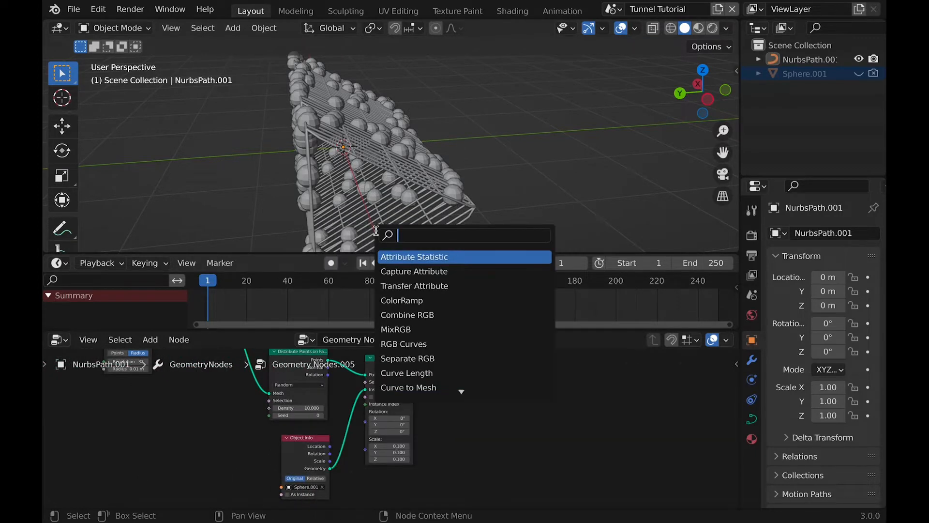
{"action": "type", "text": "rand"}
{"action": "key", "text": "Return"}
{"action": "left_click", "coordinate": [543, 466]}
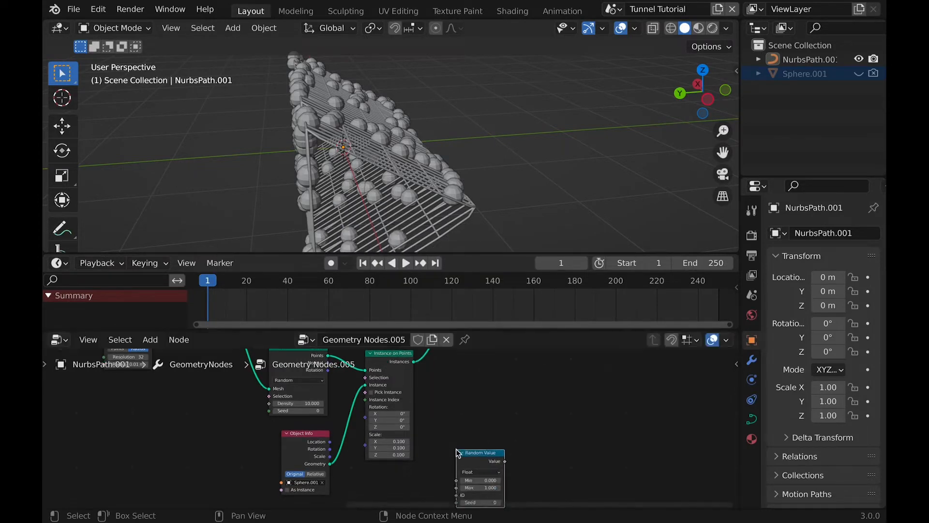
{"action": "left_click_drag", "start_coordinate": [532, 458], "coordinate": [409, 445]}
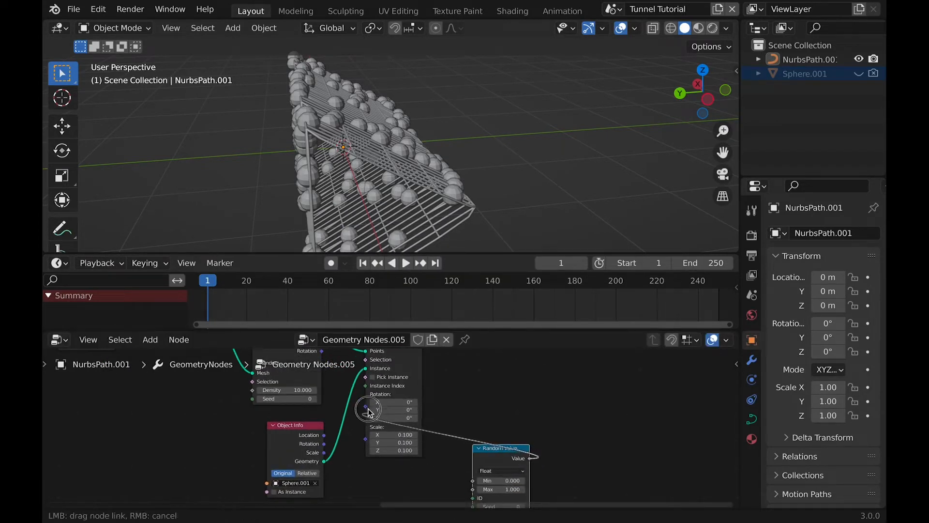
{"action": "left_click_drag", "start_coordinate": [366, 411], "coordinate": [366, 410]}
Place the Random Value node below Object Info, duplicate it, and connect the copy to the Scale of Instance on Points
{"action": "left_click_drag", "start_coordinate": [494, 451], "coordinate": [306, 393]}
{"action": "middle_click_drag", "start_coordinate": [306, 393], "coordinate": [290, 468]}
{"action": "key", "text": "shift+d"}
{"action": "left_click", "coordinate": [402, 448]}
{"action": "left_click_drag", "start_coordinate": [398, 449], "coordinate": [354, 386]}
{"action": "middle_click_drag", "start_coordinate": [450, 435], "coordinate": [481, 350]}
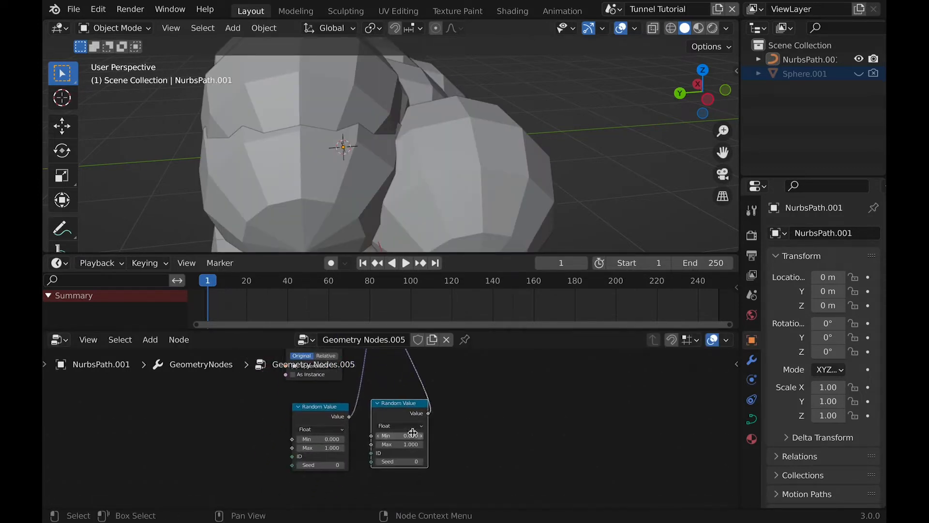
Set the scale Random Value node's Max to 0.1, inspect the spheres up close, and reduce the Max further
{"action": "key", "text": "Return"}
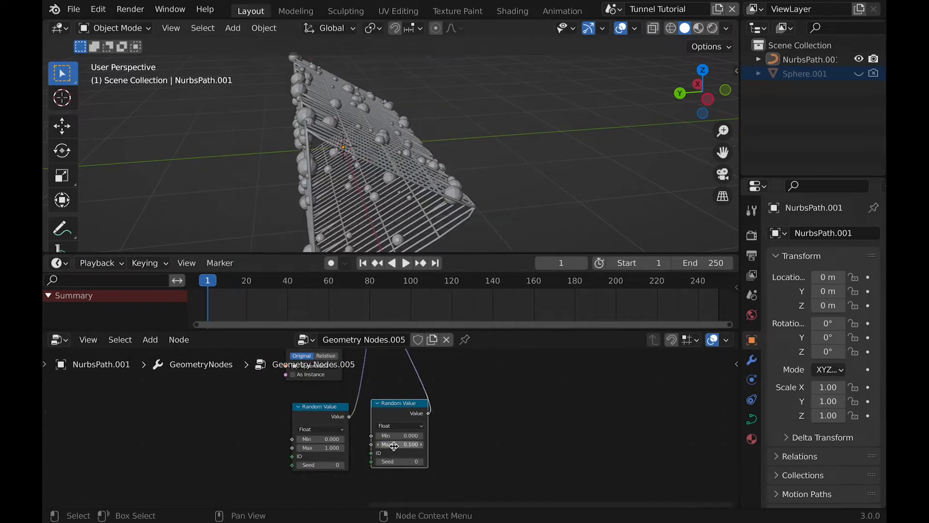
{"action": "middle_click_drag", "start_coordinate": [440, 127], "coordinate": [440, 127]}
{"action": "scroll", "coordinate": [440, 127], "scroll_direction": "up", "scroll_amount": 5}
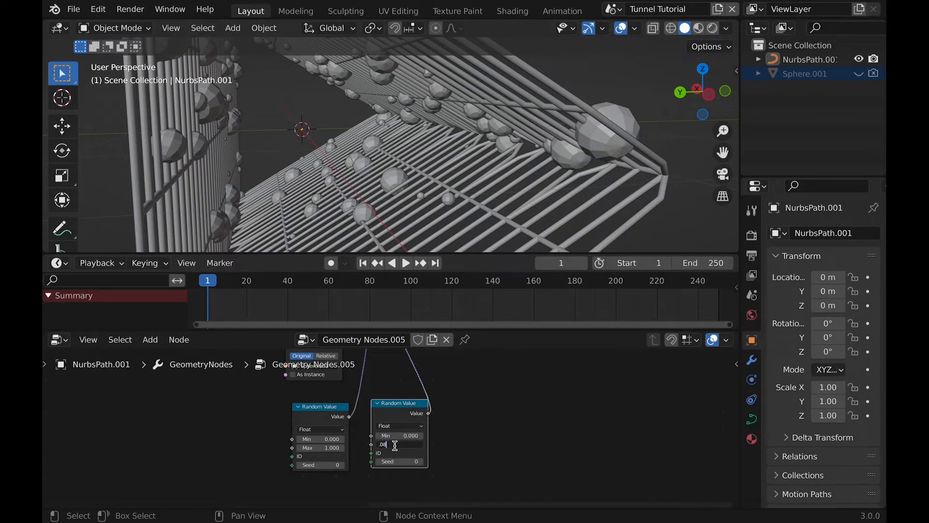
{"action": "key", "text": "Return"}
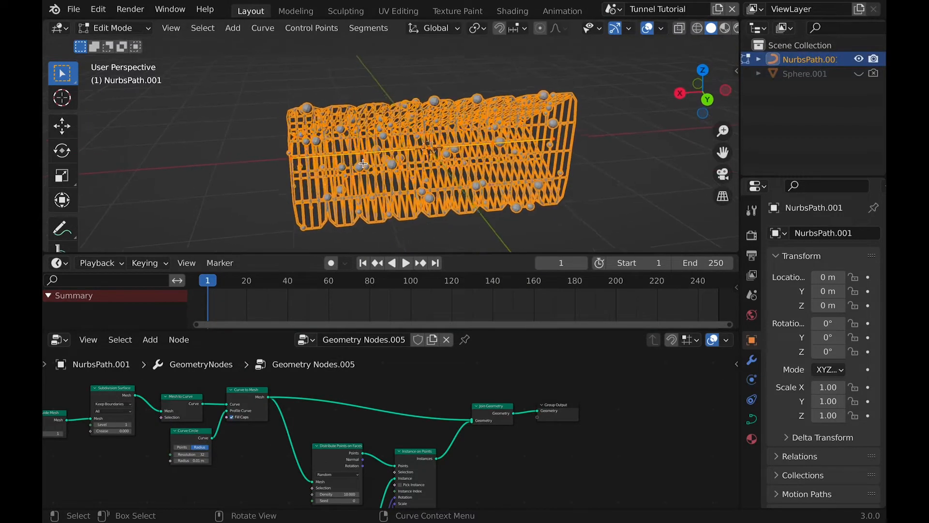
Extrude the NURBS path's end point twice to extend and bend the tunnel
{"action": "middle_click_drag", "start_coordinate": [362, 164], "coordinate": [443, 150]}
{"action": "middle_click_drag", "start_coordinate": [317, 126], "coordinate": [388, 144]}
{"action": "left_click", "coordinate": [388, 145]}
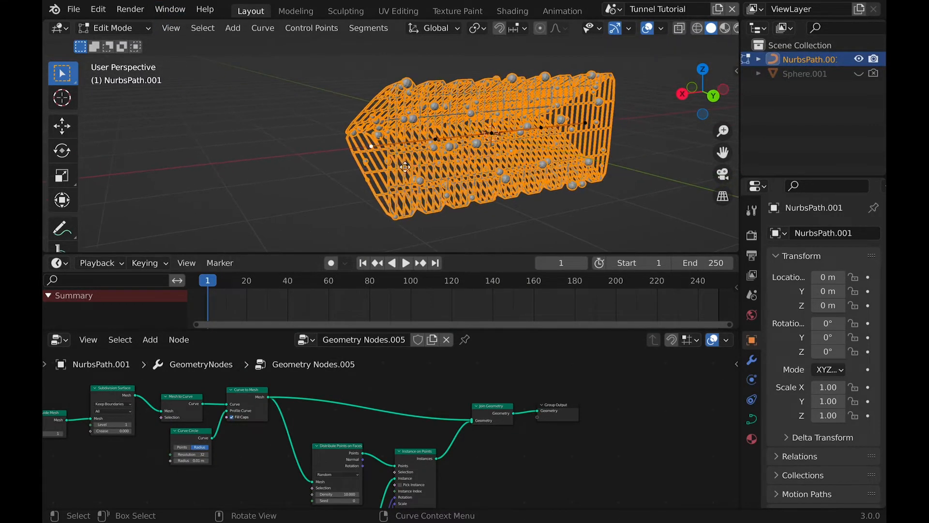
{"action": "key", "text": "g"}
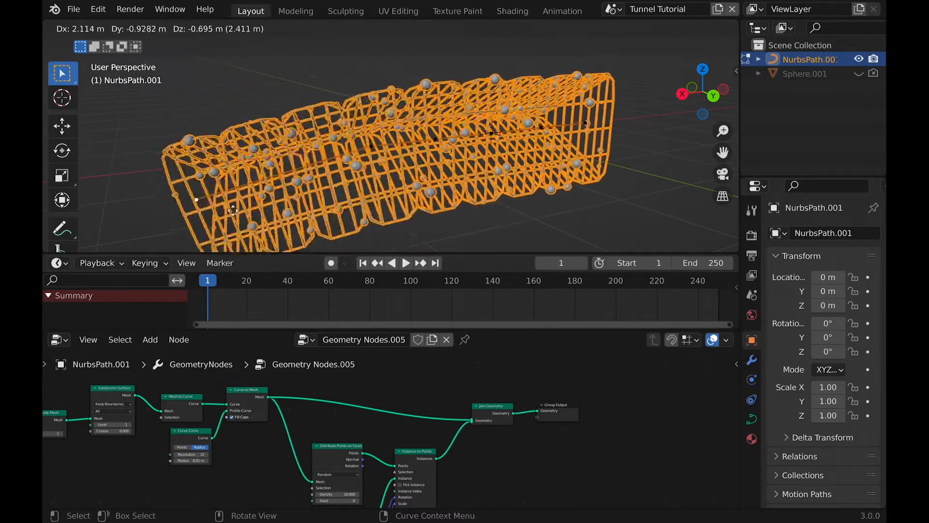
{"action": "left_click", "coordinate": [233, 136]}
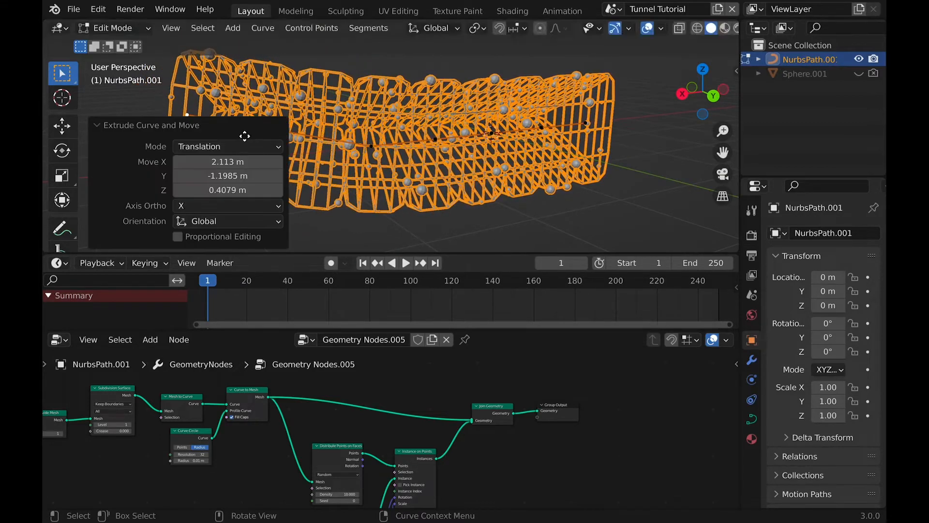
{"action": "key", "text": "e"}
{"action": "left_click", "coordinate": [82, 250]}
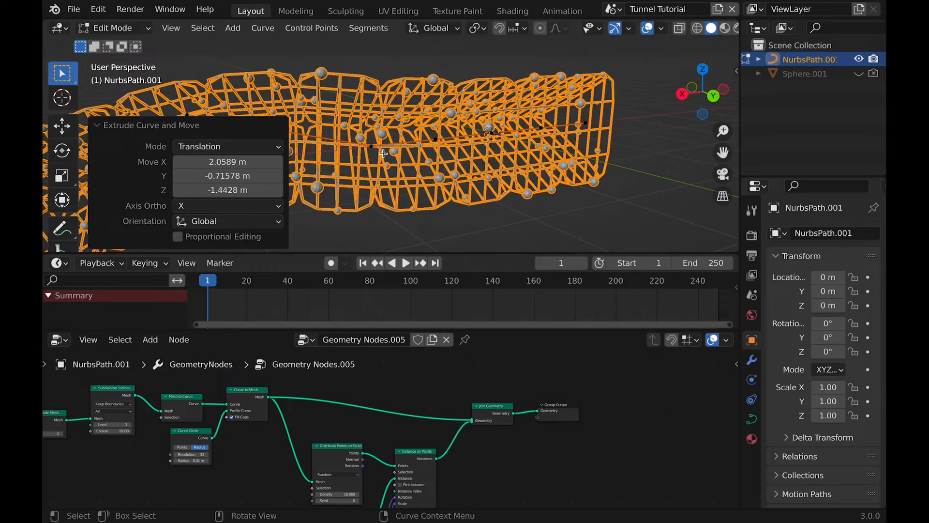
Undo the path extrusions, return to Object Mode and deselect everything
{"action": "key", "text": "ctrl+z"}
{"action": "middle_click_drag", "start_coordinate": [381, 153], "coordinate": [341, 147]}
{"action": "key", "text": "Tab"}
{"action": "key", "text": "alt+a"}
{"action": "middle_click_drag", "start_coordinate": [470, 146], "coordinate": [469, 147]}
{"action": "scroll", "coordinate": [470, 146], "scroll_direction": "up", "scroll_amount": 2, "text": "ctrl"}
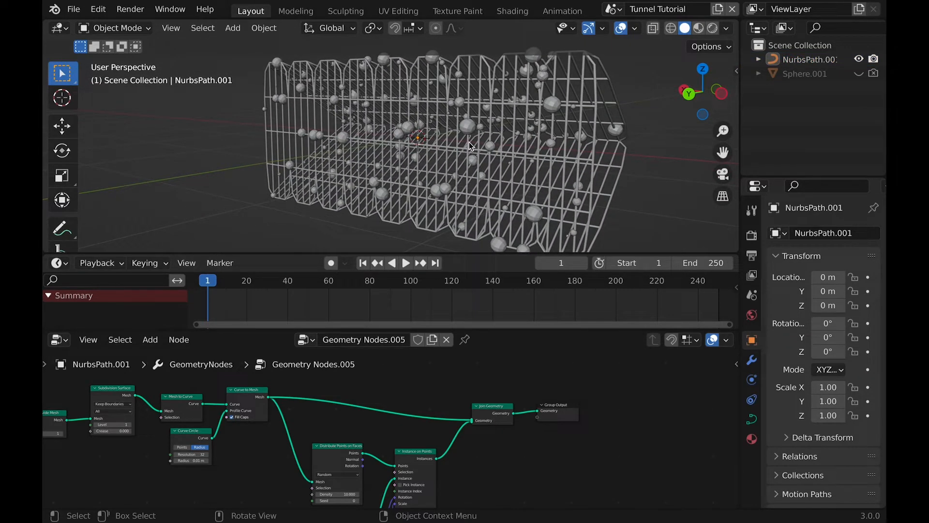
{"action": "middle_click_drag", "start_coordinate": [470, 146], "coordinate": [479, 154]}
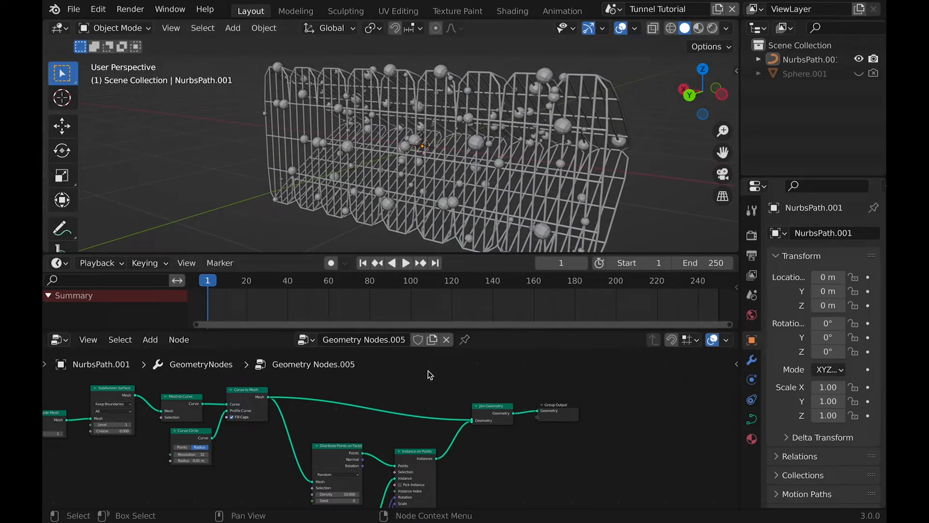
{"action": "scroll", "coordinate": [430, 396], "scroll_direction": "down", "scroll_amount": 4}
{"action": "scroll", "coordinate": [429, 397], "scroll_direction": "up", "scroll_amount": 2, "text": "ctrl"}
{"action": "scroll", "coordinate": [457, 423], "scroll_direction": "up", "scroll_amount": 4}
{"action": "key", "text": "shift+a"}
{"action": "left_click", "coordinate": [398, 234]}
{"action": "key", "text": "o"}
{"action": "key", "text": "space"}
{"action": "key", "text": "space"}
{"action": "left_click", "coordinate": [566, 266]}
{"action": "type", "text": "0"}
{"action": "key", "text": "Return"}
{"action": "left_click", "coordinate": [583, 264]}
{"action": "left_click", "coordinate": [435, 29]}
Insert a Mesh to Curve node between Instance on Points and Join Geometry
{"action": "scroll", "coordinate": [382, 411], "scroll_direction": "down", "scroll_amount": 3}
{"action": "key", "text": "shift+a"}
{"action": "left_click", "coordinate": [376, 235]}
{"action": "type", "text": "mesh to cu"}
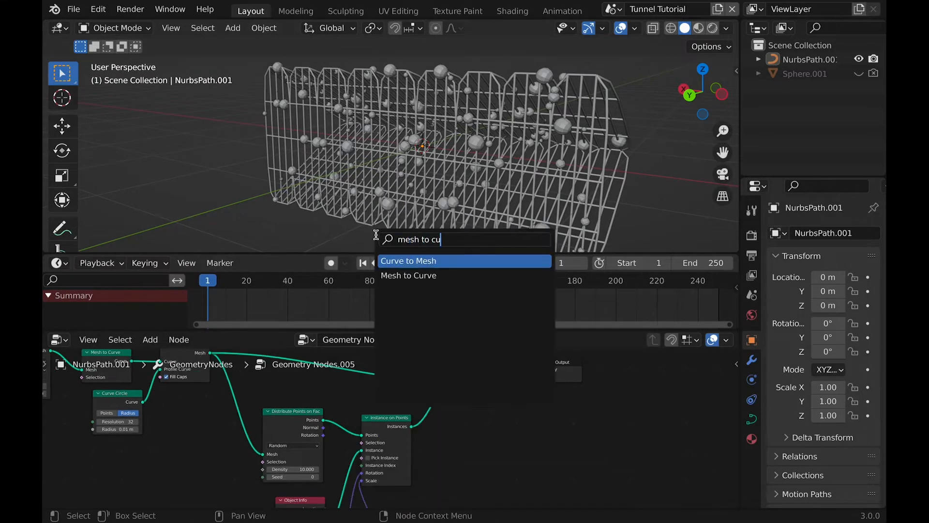
{"action": "left_click", "coordinate": [396, 274]}
{"action": "left_click", "coordinate": [460, 433]}
{"action": "mouse_move", "coordinate": [454, 141]}
{"action": "middle_mouse_down"}
{"action": "mouse_move", "coordinate": [426, 169]}
{"action": "mouse_move", "coordinate": [450, 143]}
{"action": "middle_mouse_up"}
Insert a Curve to Mesh node between the new Mesh to Curve node and Join Geometry
{"action": "key", "text": "shift+a"}
{"action": "left_click", "coordinate": [443, 235]}
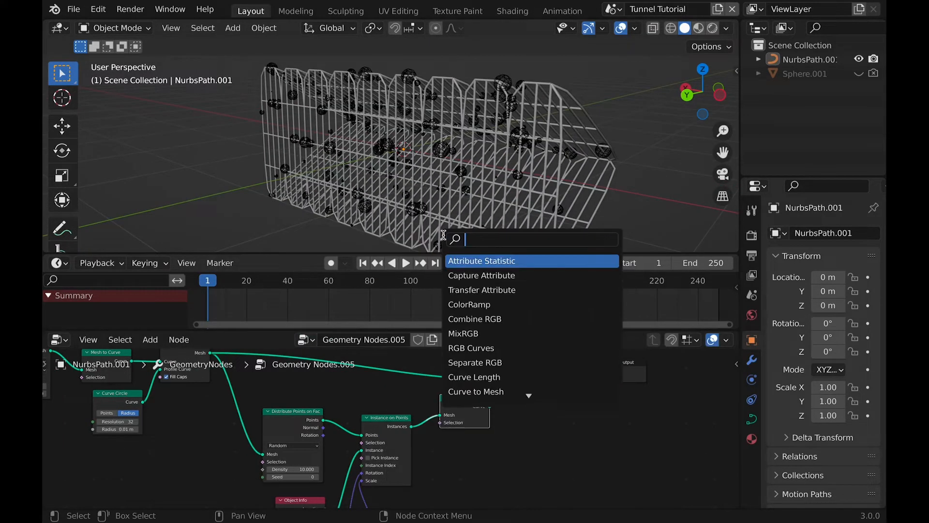
{"action": "type", "text": "curve to mes"}
{"action": "left_click", "coordinate": [457, 261]}
{"action": "left_click", "coordinate": [532, 445]}
Add a Star curve primitive, connect it to the new Curve to Mesh node's Profile Curve, and inspect the instances up close
{"action": "middle_click_drag", "start_coordinate": [532, 445], "coordinate": [463, 442]}
{"action": "key", "text": "shift+a"}
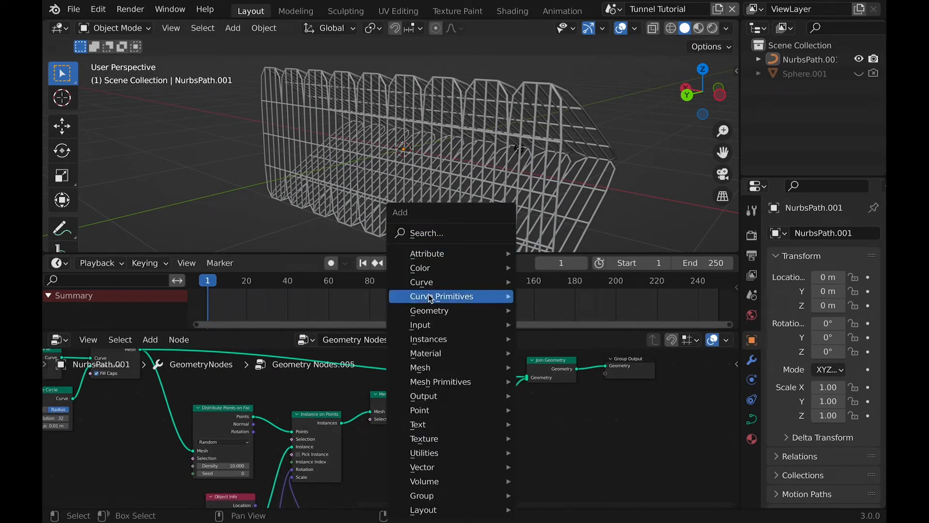
{"action": "mouse_move", "coordinate": [432, 297]}
{"action": "left_click", "coordinate": [550, 380]}
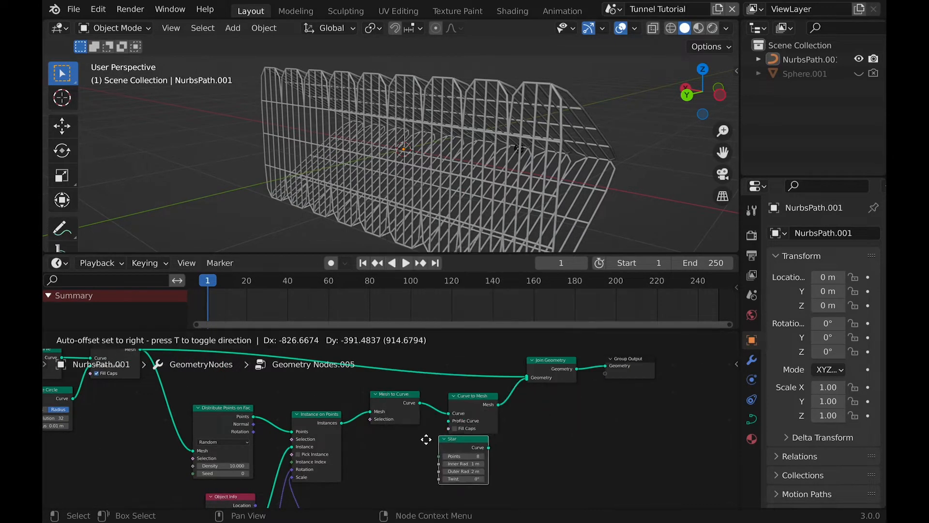
{"action": "left_click", "coordinate": [441, 451]}
{"action": "left_click_drag", "start_coordinate": [438, 450], "coordinate": [448, 421]}
{"action": "middle_click_drag", "start_coordinate": [472, 186], "coordinate": [458, 205]}
{"action": "scroll", "coordinate": [457, 206], "scroll_direction": "up", "scroll_amount": 7}
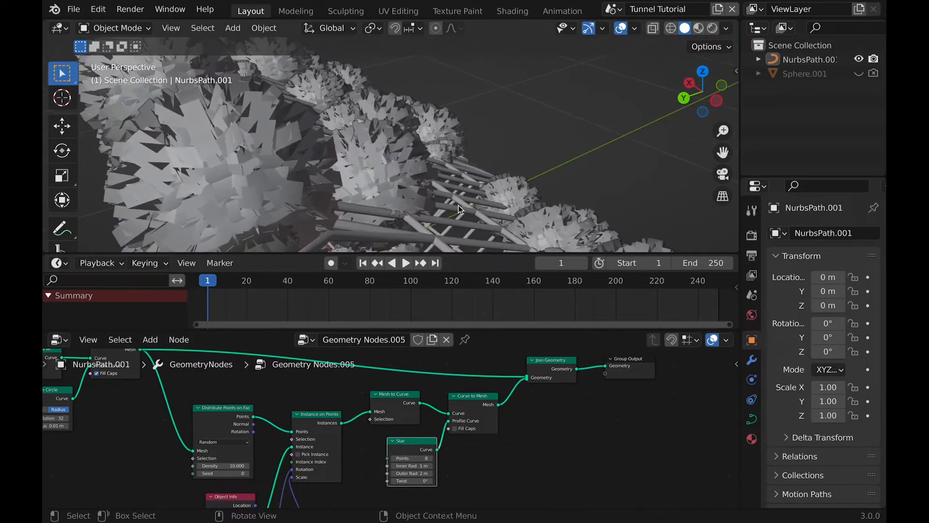
Set the outer radius of the Star profile to 1 m
{"action": "scroll", "coordinate": [457, 205], "scroll_direction": "up", "scroll_amount": 5}
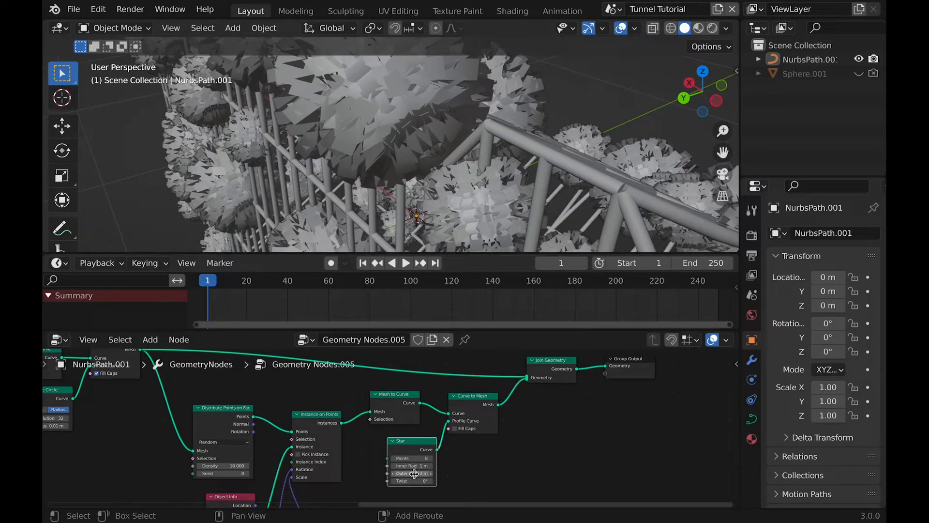
{"action": "left_click_drag", "start_coordinate": [412, 473], "coordinate": [368, 472]}
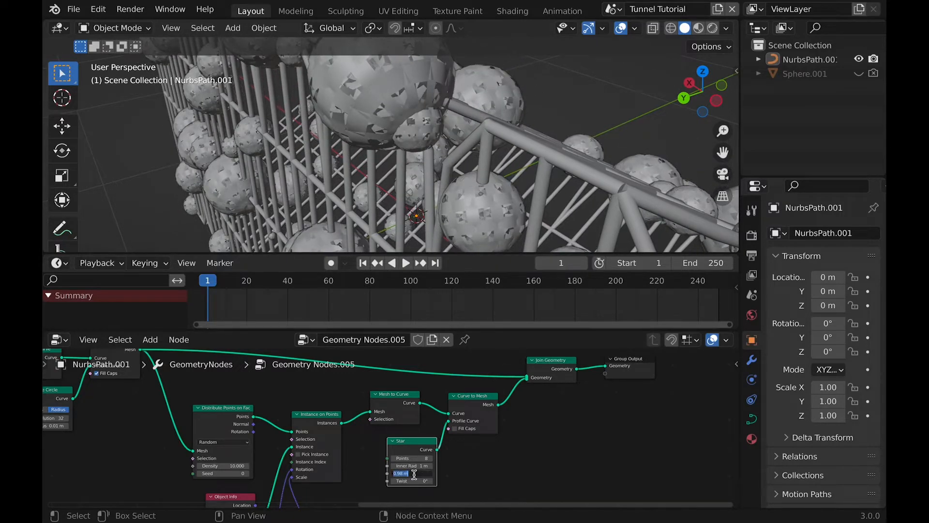
{"action": "middle_click_drag", "start_coordinate": [479, 107], "coordinate": [501, 85]}
{"action": "scroll", "coordinate": [484, 419], "scroll_direction": "up", "scroll_amount": 5}
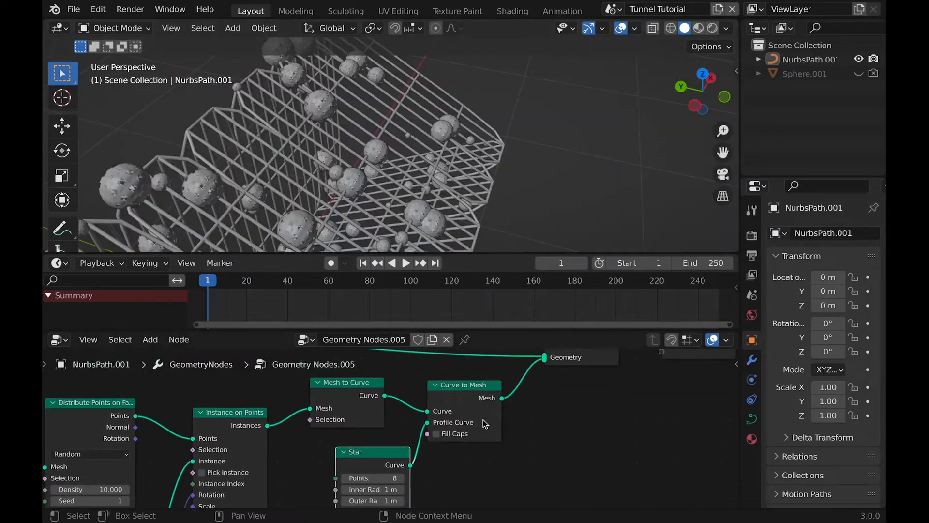
Inspect the instances up close and try the Fill Caps option on their Curve to Mesh node
{"action": "middle_click_drag", "start_coordinate": [377, 196], "coordinate": [400, 183]}
{"action": "scroll", "coordinate": [401, 185], "scroll_direction": "up", "scroll_amount": 6}
{"action": "scroll", "coordinate": [401, 183], "scroll_direction": "left", "scroll_amount": 3}
{"action": "scroll", "coordinate": [400, 184], "scroll_direction": "up", "scroll_amount": 5}
{"action": "scroll", "coordinate": [400, 183], "scroll_direction": "down", "scroll_amount": 5}
{"action": "left_click", "coordinate": [436, 434]}
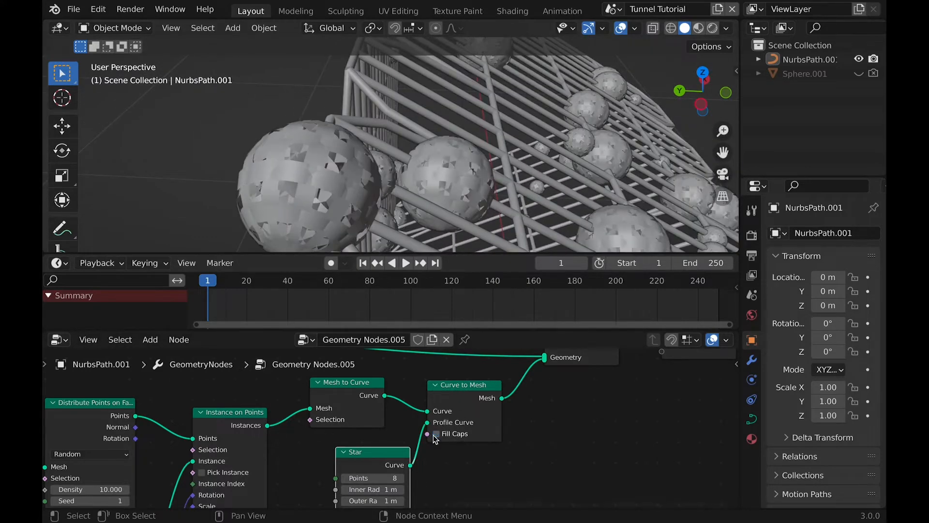
Insert a Set Material node between the instances' Curve to Mesh node and Join Geometry
{"action": "scroll", "coordinate": [454, 242], "scroll_direction": "right", "scroll_amount": 5}
{"action": "scroll", "coordinate": [579, 435], "scroll_direction": "up", "scroll_amount": 4}
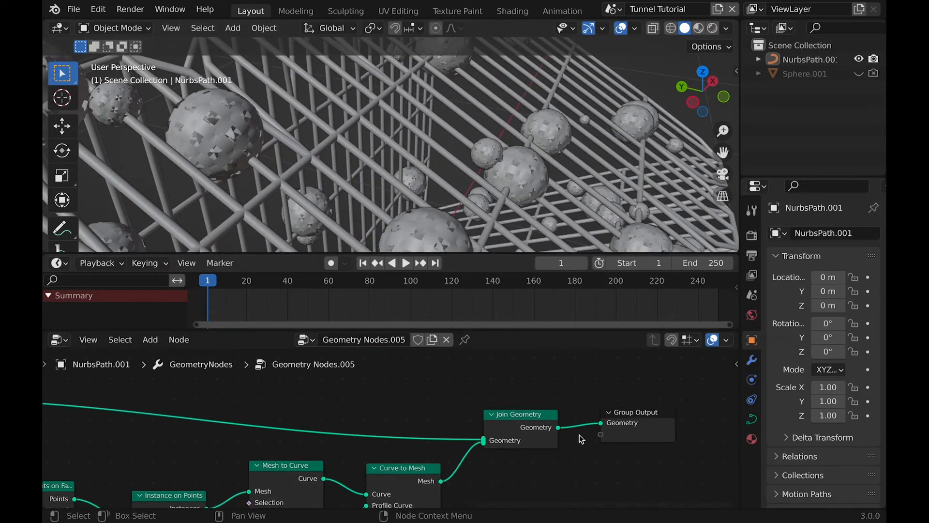
{"action": "key", "text": "shift+a"}
{"action": "type", "text": "set mat"}
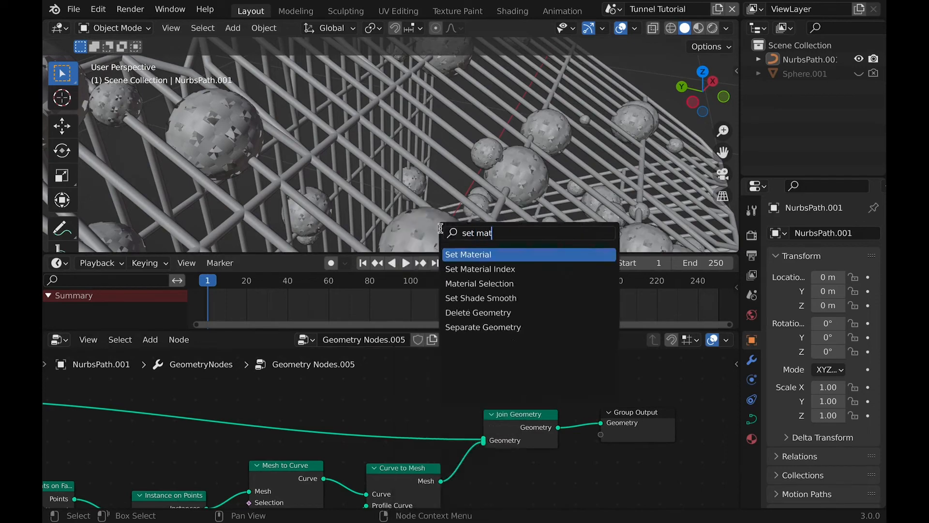
{"action": "key", "text": "Return"}
{"action": "left_click", "coordinate": [460, 454]}
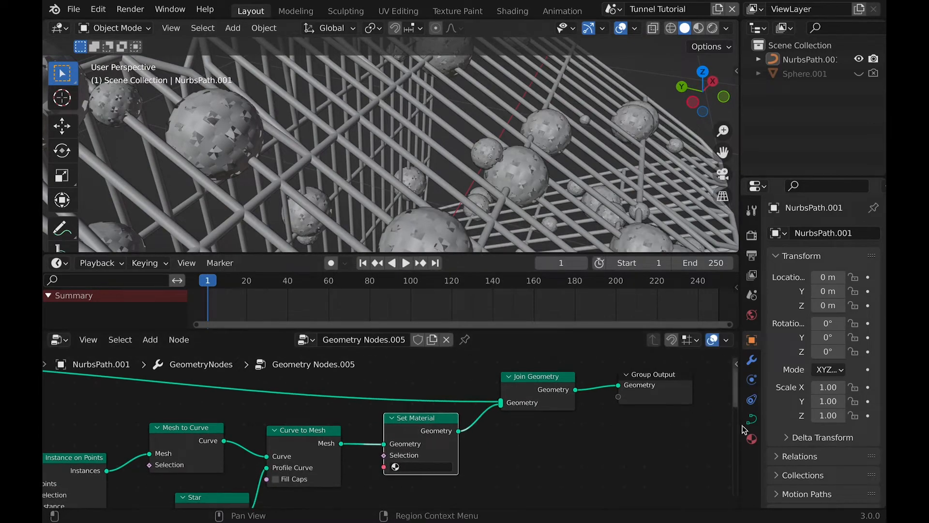
Create a material named Balls and assign it in the instances' Set Material node
{"action": "left_click", "coordinate": [752, 439]}
{"action": "left_click", "coordinate": [823, 293]}
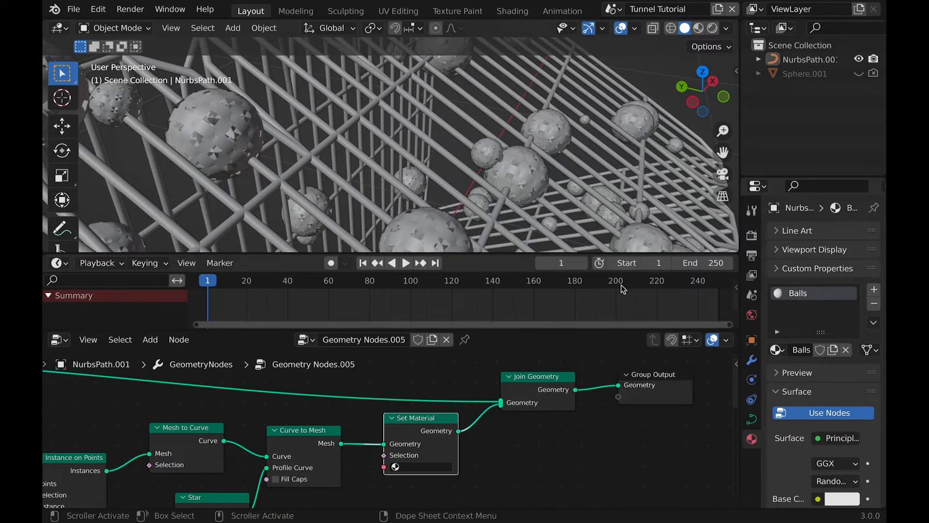
{"action": "left_click", "coordinate": [415, 468]}
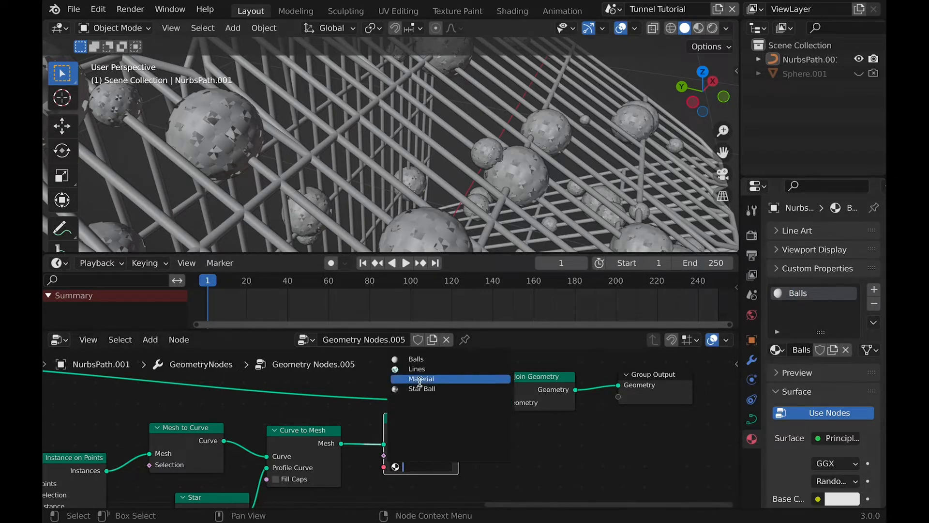
{"action": "left_click", "coordinate": [416, 359]}
Insert a second Set Material node on the tunnel mesh link that runs directly into Join Geometry
{"action": "middle_click_drag", "start_coordinate": [242, 426], "coordinate": [426, 452]}
{"action": "key", "text": "shift+a"}
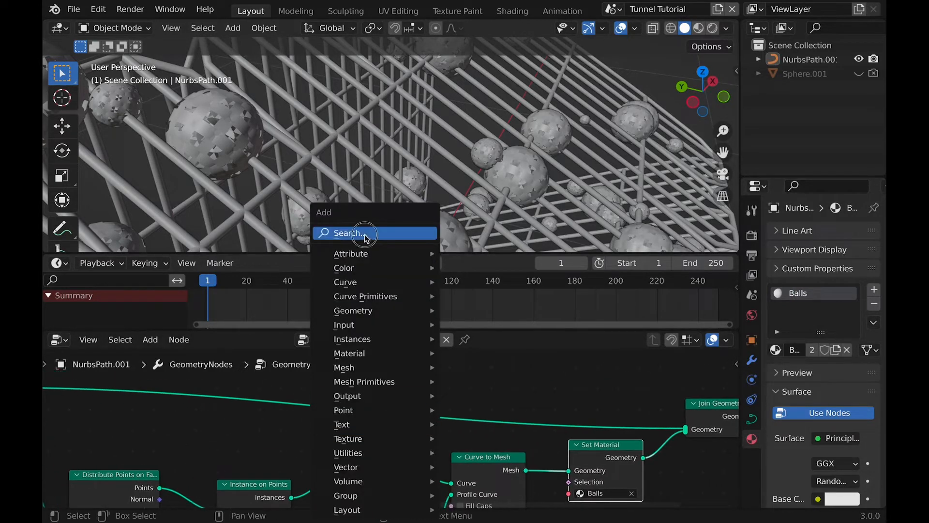
{"action": "left_click", "coordinate": [365, 235]}
{"action": "type", "text": "set mater"}
{"action": "key", "text": "Return"}
{"action": "left_click", "coordinate": [307, 427]}
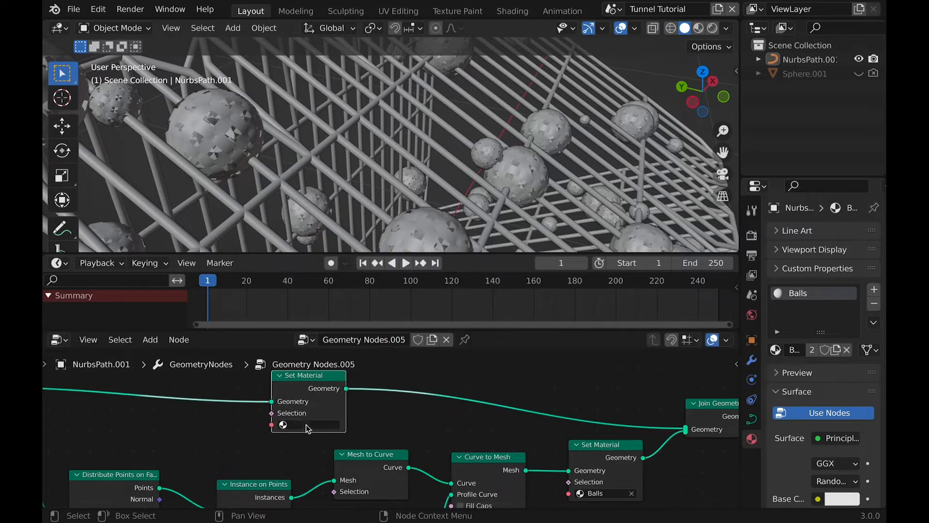
Add a second material slot with a new material named Line and assign it in the tunnel's Set Material node
{"action": "left_click", "coordinate": [874, 290]}
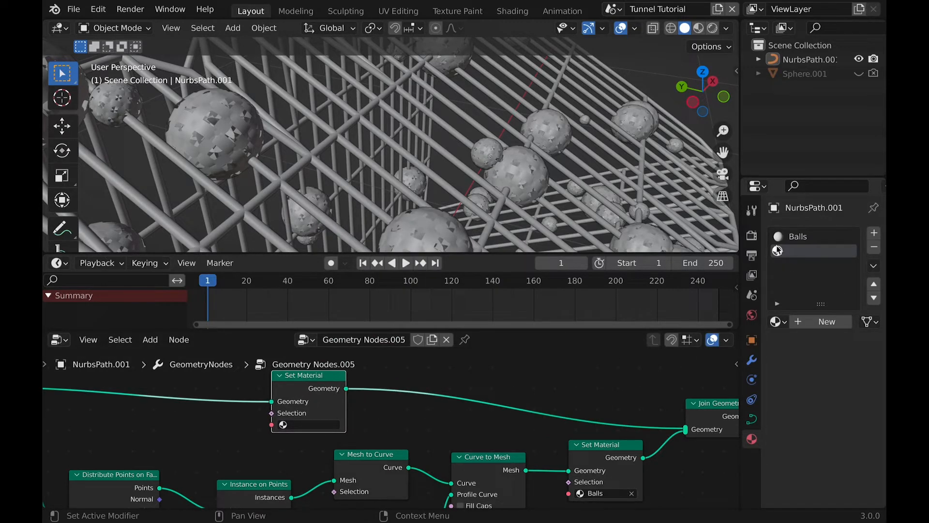
{"action": "left_click", "coordinate": [802, 319]}
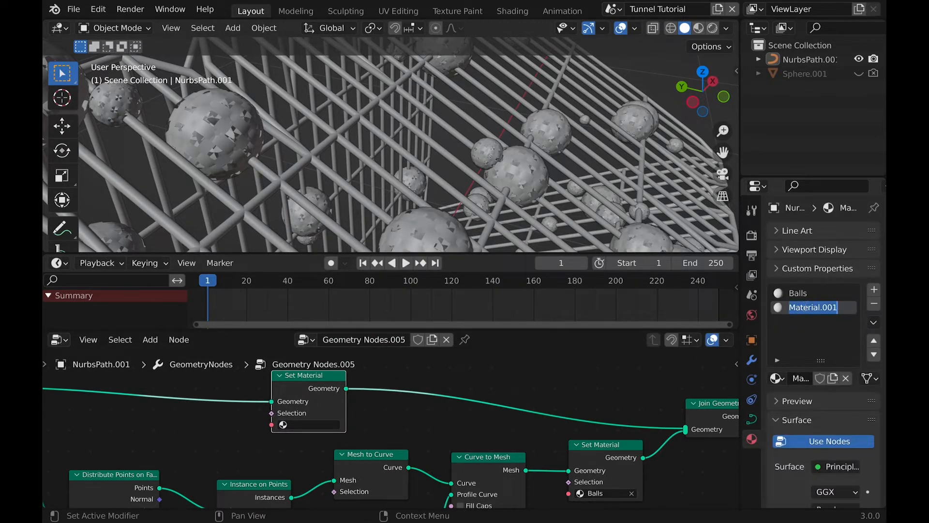
{"action": "left_click", "coordinate": [311, 424]}
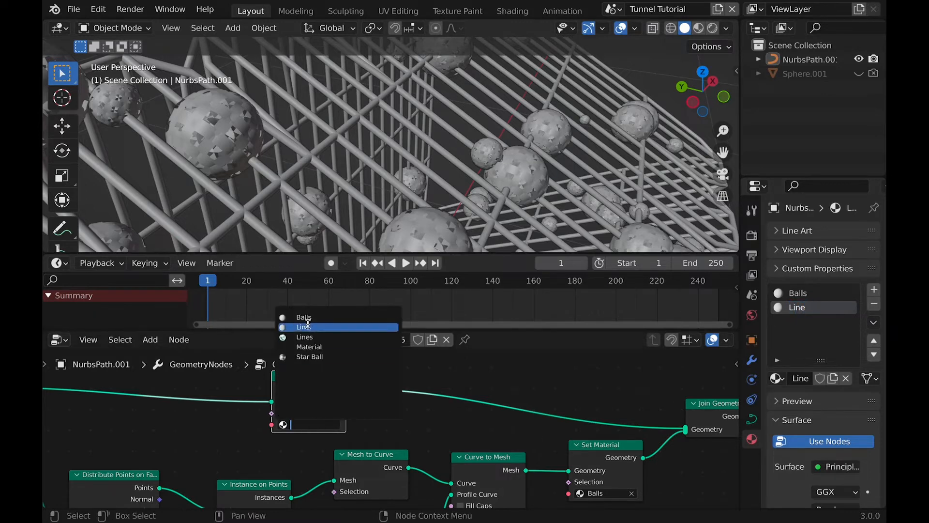
{"action": "left_click", "coordinate": [310, 325]}
Add a camera to the scene and look through it
{"action": "scroll", "coordinate": [328, 237], "scroll_direction": "down", "scroll_amount": 7}
{"action": "middle_click_drag", "start_coordinate": [328, 242], "coordinate": [358, 213]}
{"action": "key", "text": "shift+a"}
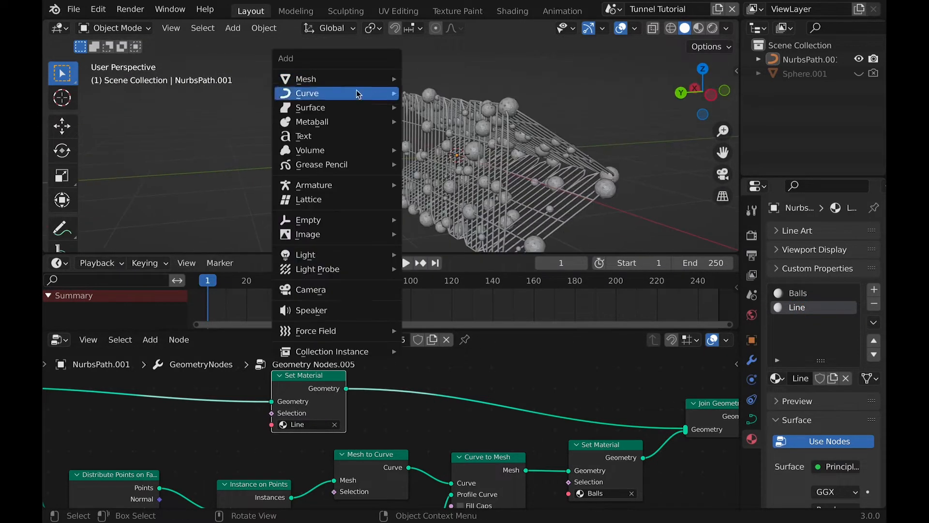
{"action": "left_click", "coordinate": [354, 388]}
{"action": "key", "text": "KP_0"}
Set the camera's rotation to 90° on X and 90° on Z
{"action": "key", "text": "n"}
{"action": "left_click", "coordinate": [630, 188]}
{"action": "type", "text": "0"}
{"action": "key", "text": "Return"}
{"action": "key", "text": "n"}
{"action": "middle_click_drag", "start_coordinate": [426, 131], "coordinate": [336, 98]}
{"action": "scroll", "coordinate": [336, 98], "scroll_direction": "down", "scroll_amount": 8}
{"action": "key", "text": "n"}
{"action": "left_click_drag", "start_coordinate": [661, 162], "coordinate": [591, 184]}
{"action": "left_click", "coordinate": [652, 162]}
{"action": "type", "text": "90"}
{"action": "key", "text": "Return"}
{"action": "left_click", "coordinate": [635, 185]}
{"action": "type", "text": "90"}
Move the camera along the X axis just outside the tunnel's end, then look through it in the Shading workspace
{"action": "middle_click_drag", "start_coordinate": [305, 101], "coordinate": [401, 97]}
{"action": "key", "text": "g"}
{"action": "key", "text": "x"}
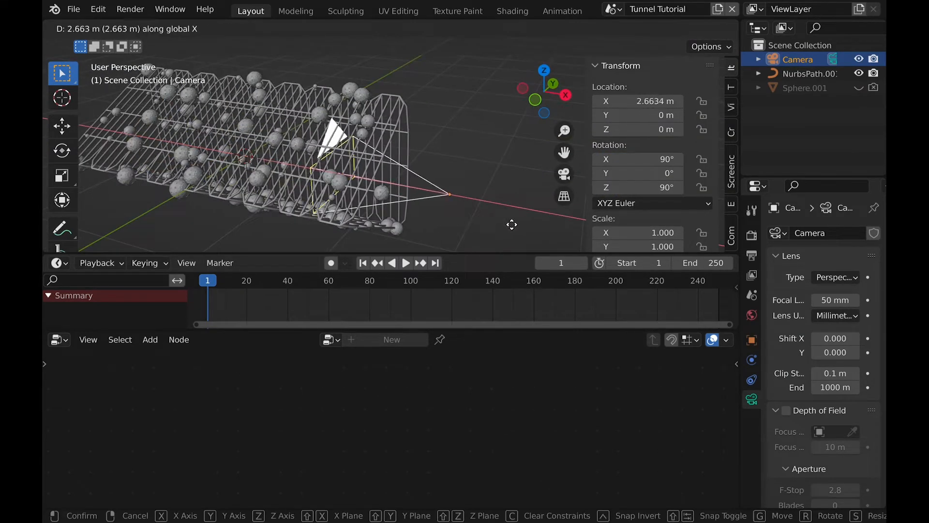
{"action": "key", "text": "Return"}
{"action": "key", "text": "KP_0"}
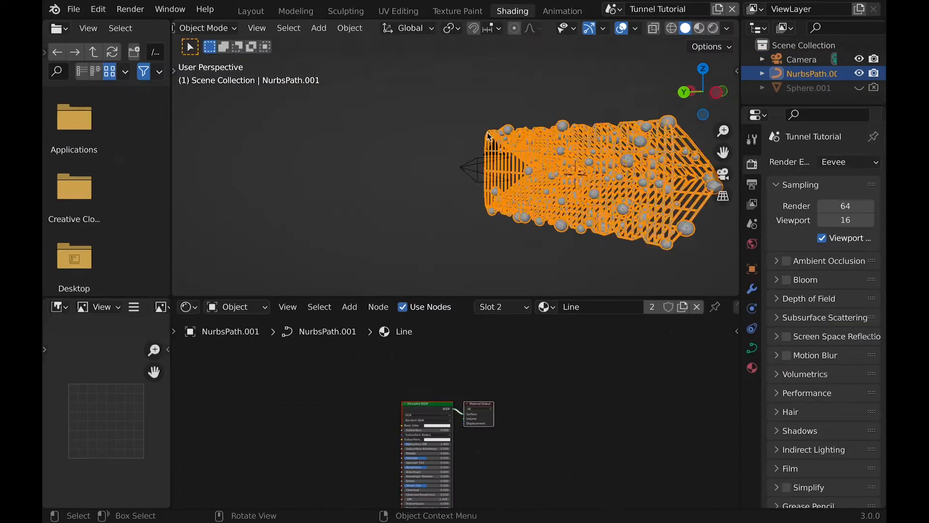
{"action": "key", "text": "KP_0"}
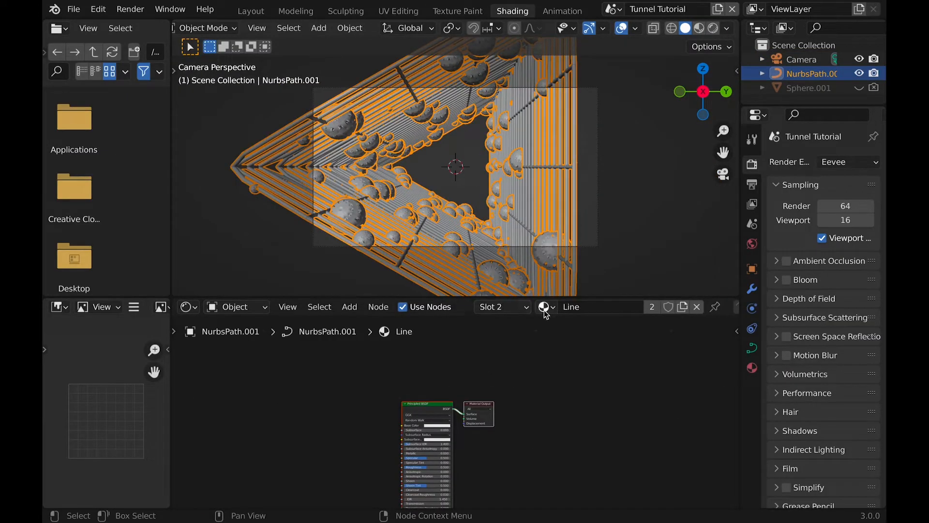
Switch the viewport to Material Preview and delete the Principled BSDF node from the Line material
{"action": "scroll", "coordinate": [468, 371], "scroll_direction": "up", "scroll_amount": 3}
{"action": "left_click", "coordinate": [469, 372]}
{"action": "left_click", "coordinate": [699, 28]}
{"action": "key", "text": "x"}
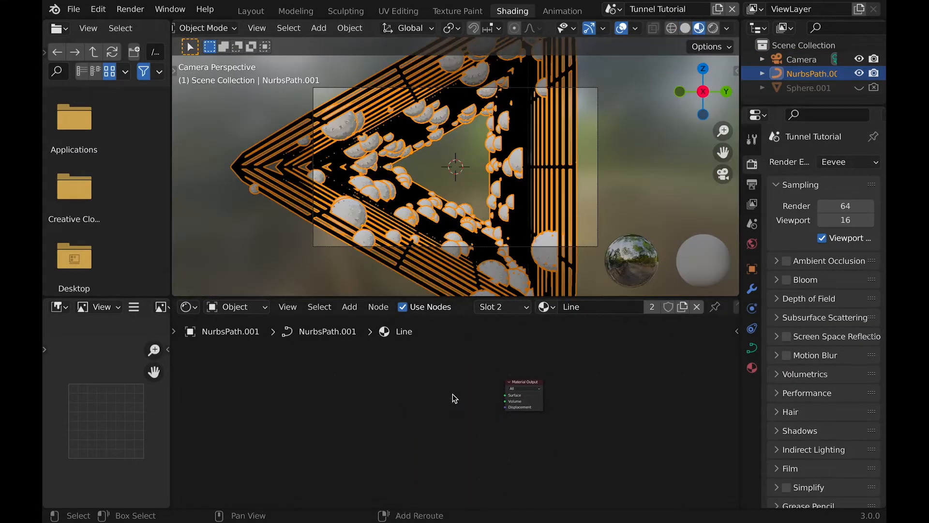
Add a Glossy BSDF node to the Line material and place it well before the Material Output
{"action": "key", "text": "shift+a"}
{"action": "left_click", "coordinate": [404, 367]}
{"action": "type", "text": "gloss"}
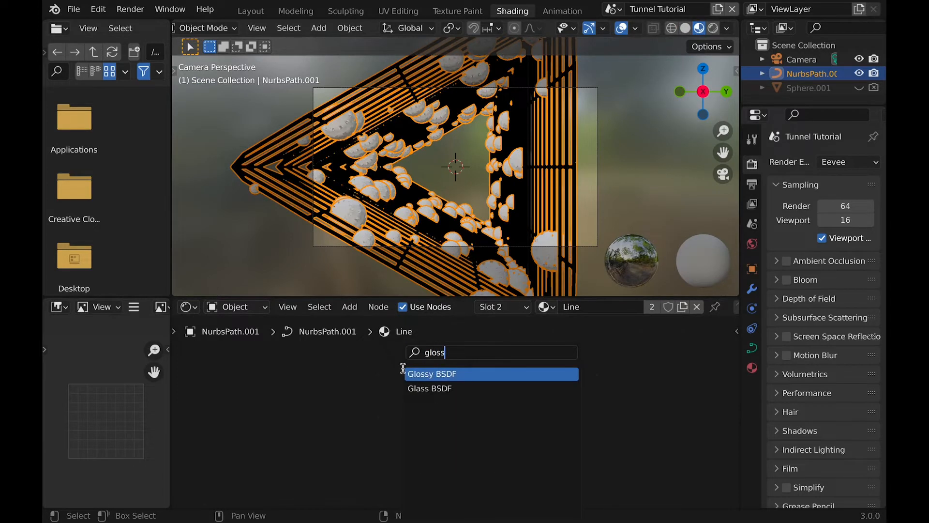
{"action": "key", "text": "Return"}
{"action": "left_click", "coordinate": [412, 408]}
{"action": "scroll", "coordinate": [413, 411], "scroll_direction": "up", "scroll_amount": 4, "text": "ctrl"}
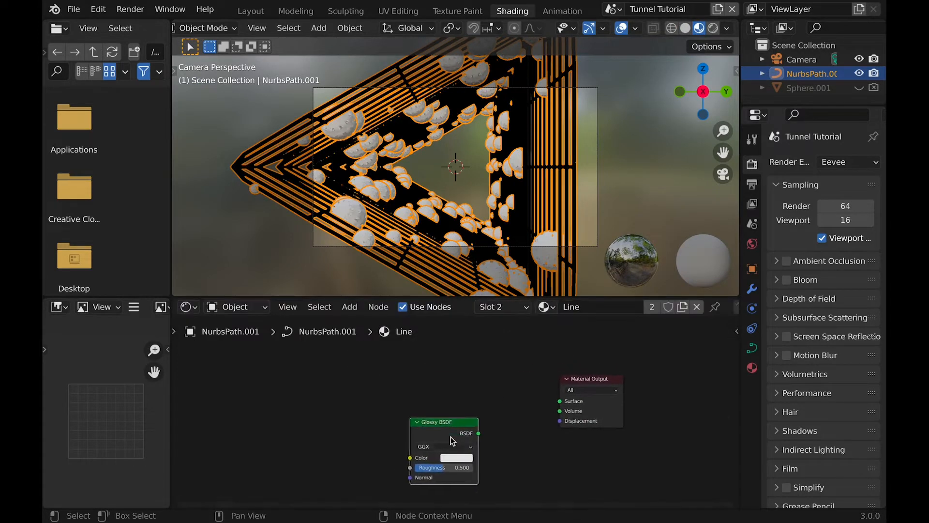
{"action": "left_click_drag", "start_coordinate": [453, 437], "coordinate": [353, 385]}
Add a Mix Shader feeding the Material Output's Surface, with the Glossy BSDF in its second Shader input
{"action": "key", "text": "shift+a"}
{"action": "left_click", "coordinate": [318, 364]}
{"action": "type", "text": "mix shader"}
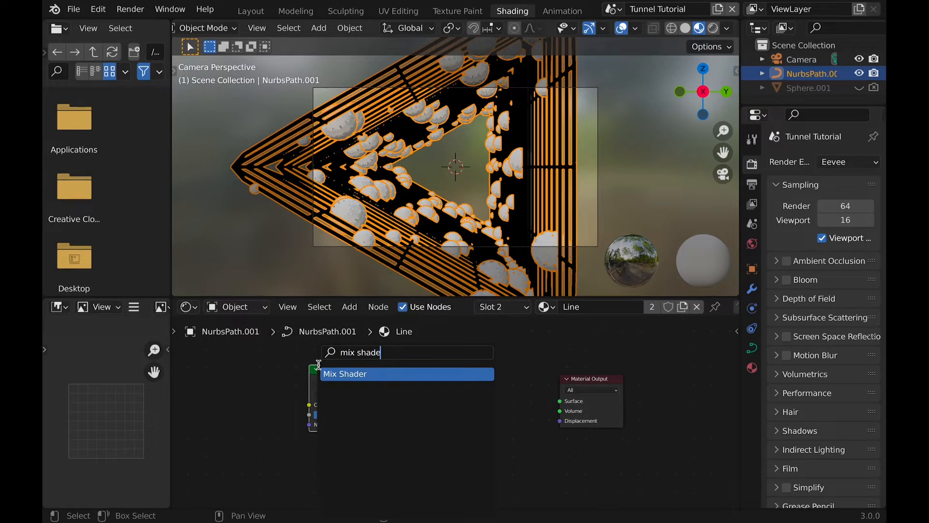
{"action": "key", "text": "Return"}
{"action": "left_click", "coordinate": [455, 359]}
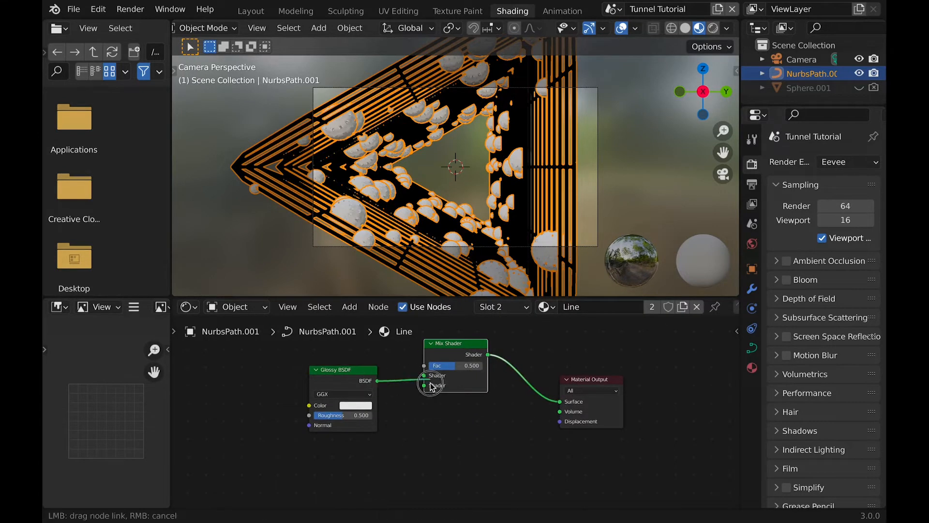
{"action": "left_click_drag", "start_coordinate": [431, 385], "coordinate": [428, 385]}
Add an Emission node above the Glossy BSDF and connect it to the Mix Shader's first Shader input
{"action": "key", "text": "shift+a"}
{"action": "left_click", "coordinate": [353, 361]}
{"action": "type", "text": "emess"}
{"action": "key", "text": "Return"}
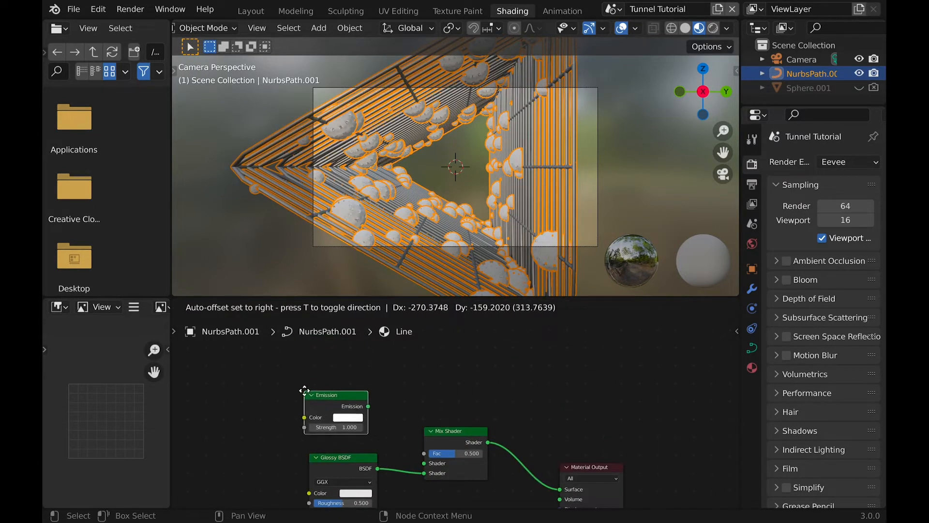
{"action": "left_click", "coordinate": [304, 390]}
{"action": "left_click_drag", "start_coordinate": [370, 410], "coordinate": [424, 463]}
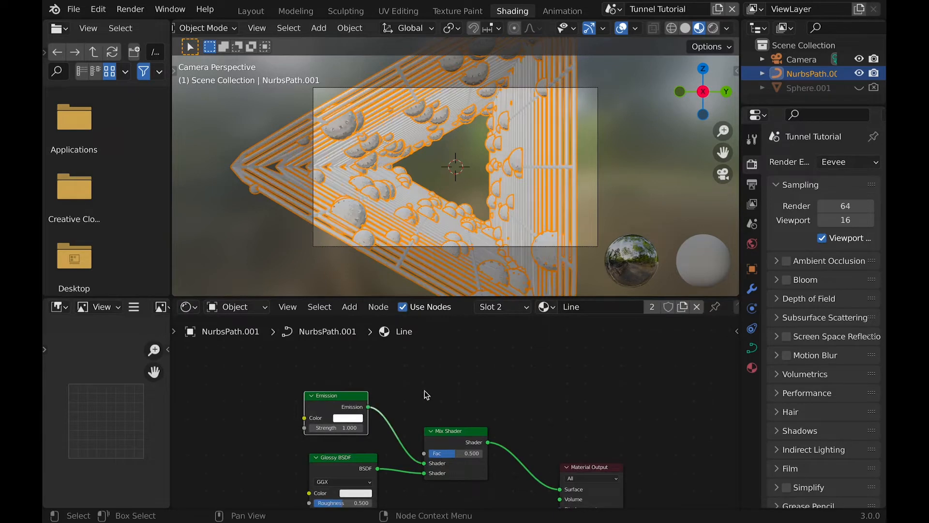
Add a ColorRamp node above the Emission node and enable Bloom in the Eevee render settings
{"action": "key", "text": "shift+a"}
{"action": "left_click", "coordinate": [384, 361]}
{"action": "type", "text": "color"}
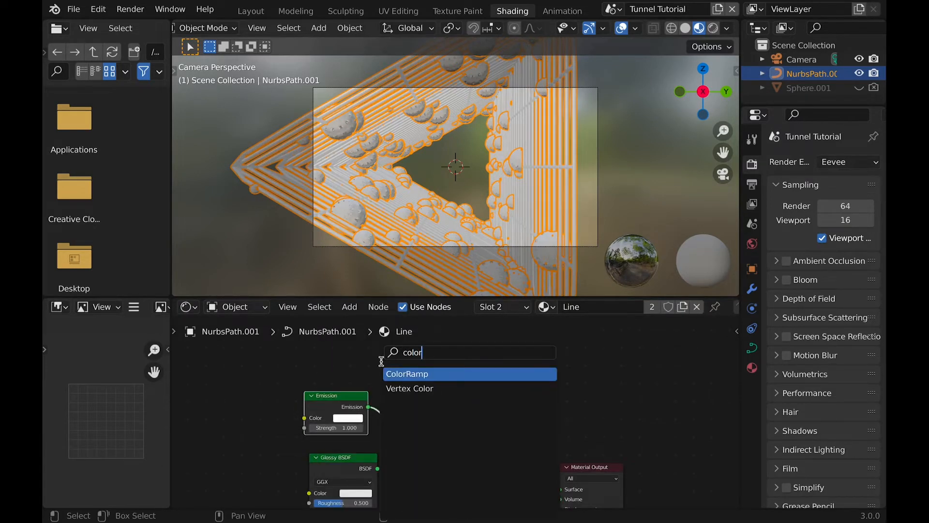
{"action": "key", "text": "Return"}
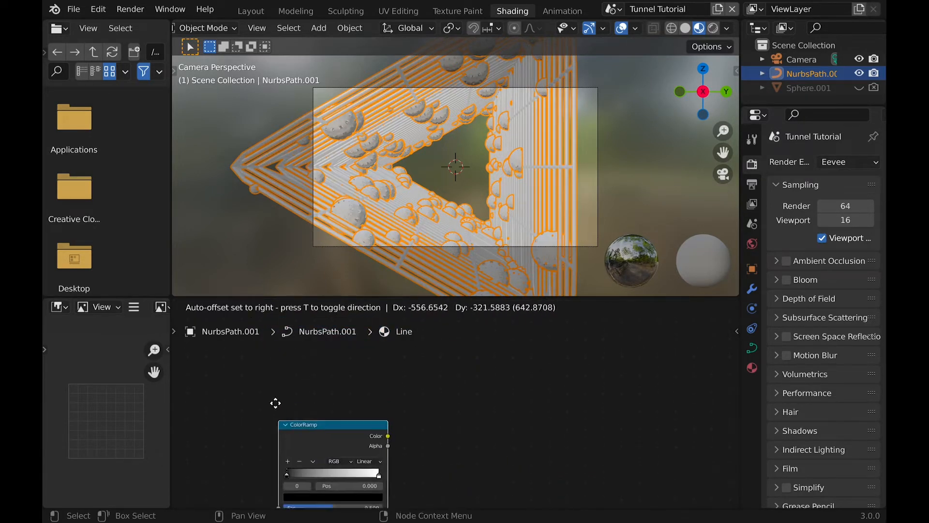
{"action": "left_click", "coordinate": [283, 396]}
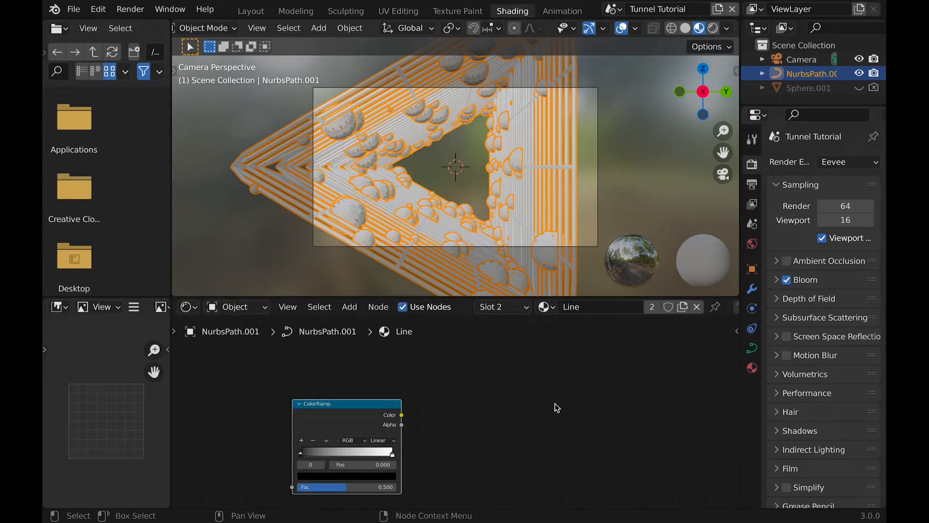
{"action": "scroll", "coordinate": [538, 397], "scroll_direction": "down", "scroll_amount": 5}
{"action": "scroll", "coordinate": [538, 396], "scroll_direction": "up", "scroll_amount": 1}
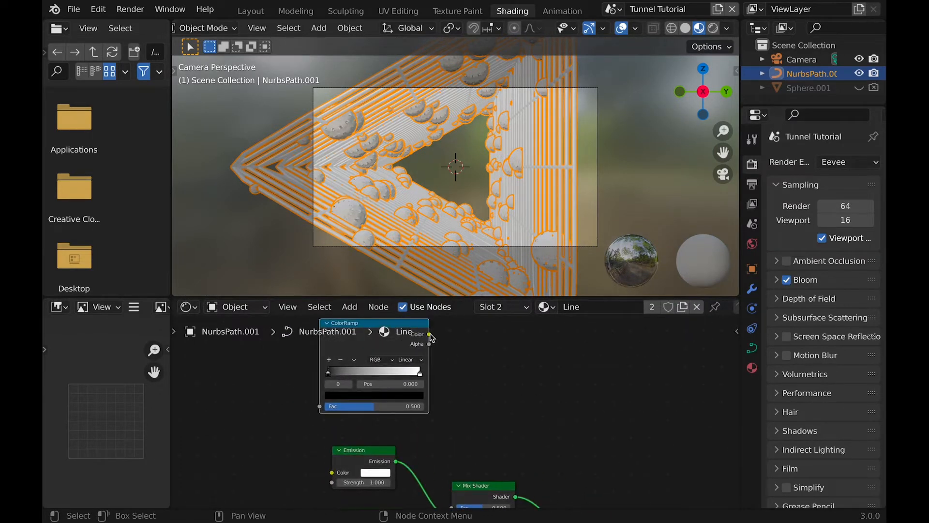
Check the rendered view, return to Material Preview, and connect the ColorRamp's Color output to the Mix Shader's Fac
{"action": "left_click", "coordinate": [714, 29]}
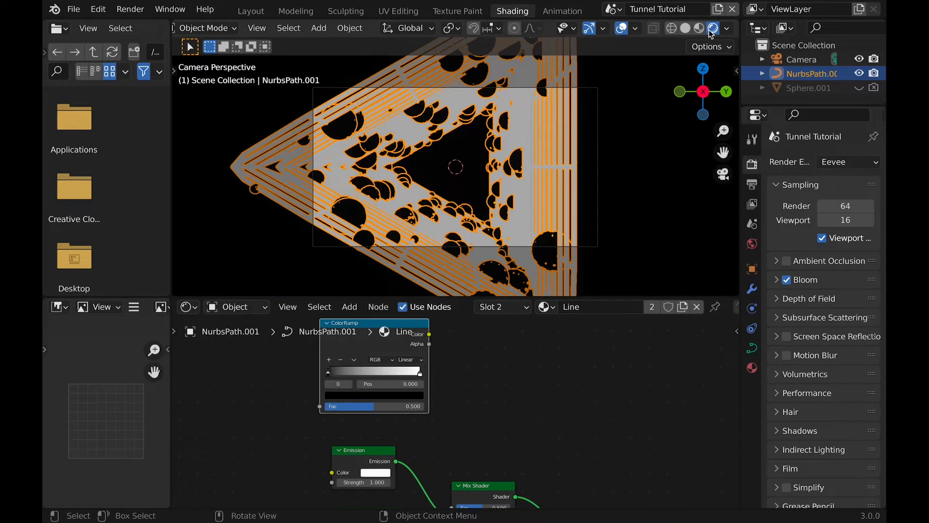
{"action": "left_click", "coordinate": [699, 28]}
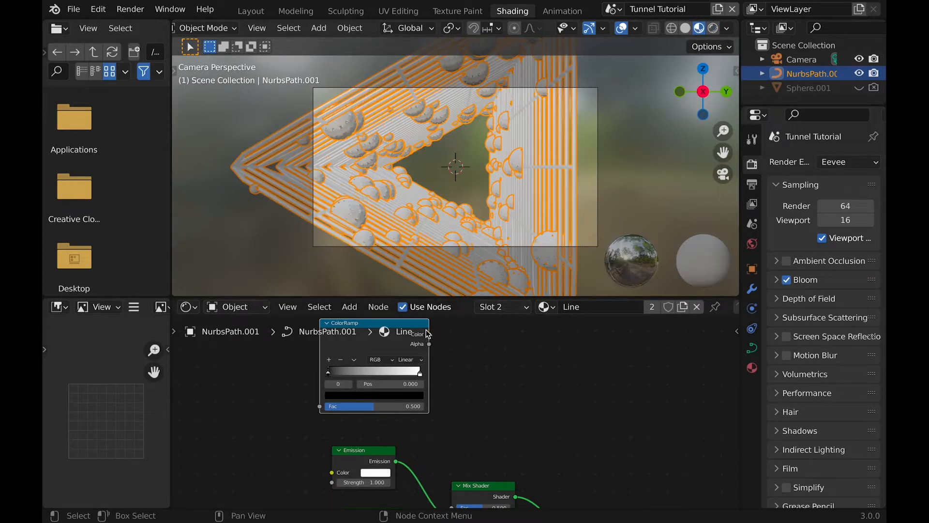
{"action": "left_click_drag", "start_coordinate": [429, 337], "coordinate": [436, 349]}
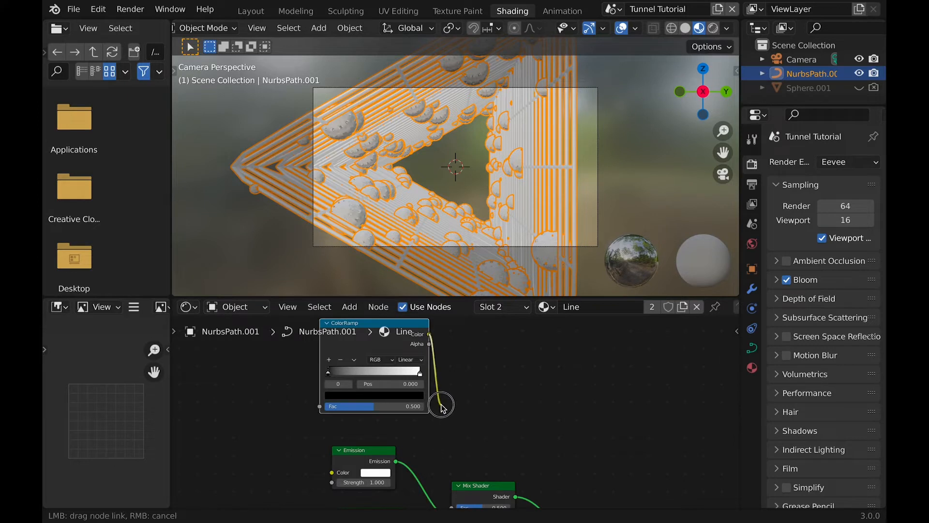
{"action": "mouse_move", "coordinate": [444, 460]}
{"action": "left_mouse_down"}
{"action": "mouse_move", "coordinate": [446, 483]}
{"action": "mouse_move", "coordinate": [452, 444]}
{"action": "left_mouse_up"}
Add a Noise Texture node and connect its Color output to the ColorRamp's Fac input
{"action": "scroll", "coordinate": [450, 416], "scroll_direction": "up", "scroll_amount": 4}
{"action": "scroll", "coordinate": [450, 416], "scroll_direction": "left", "scroll_amount": 4}
{"action": "key", "text": "shift+a"}
{"action": "left_click", "coordinate": [382, 366]}
{"action": "type", "text": "noise"}
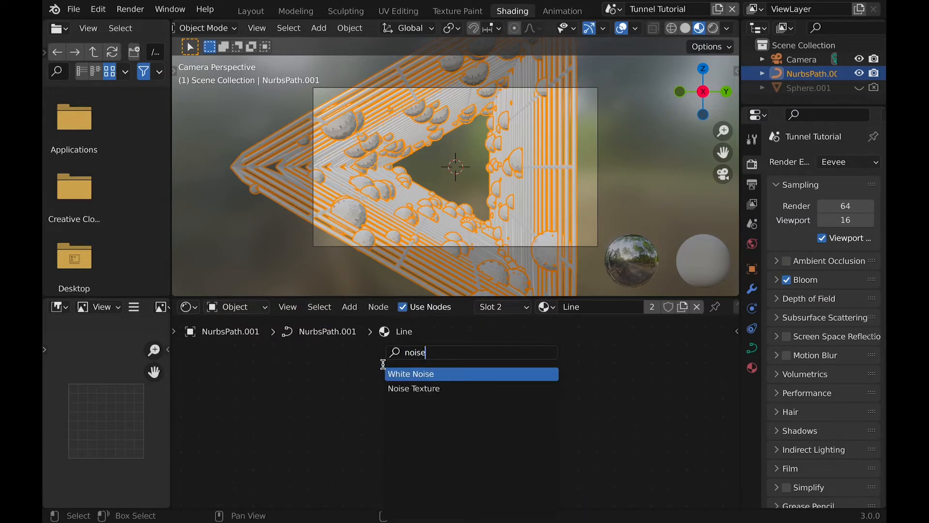
{"action": "left_click", "coordinate": [418, 386]}
{"action": "left_click", "coordinate": [336, 401]}
{"action": "left_click_drag", "start_coordinate": [362, 408], "coordinate": [411, 434]}
{"action": "scroll", "coordinate": [413, 424], "scroll_direction": "down", "scroll_amount": 3, "text": "ctrl"}
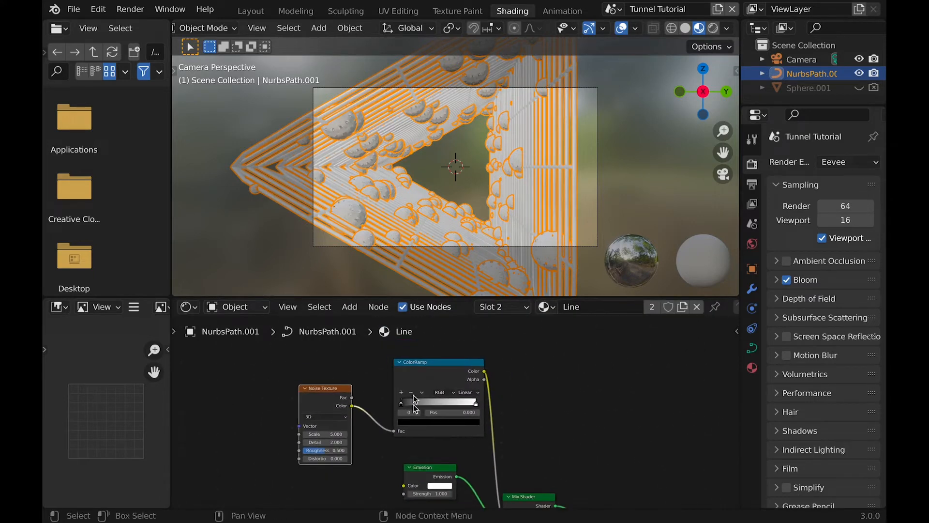
{"action": "scroll", "coordinate": [438, 214], "scroll_direction": "left", "scroll_amount": 10}
{"action": "scroll", "coordinate": [438, 216], "scroll_direction": "up", "scroll_amount": 4}
{"action": "scroll", "coordinate": [438, 217], "scroll_direction": "down", "scroll_amount": 5, "text": "ctrl"}
{"action": "scroll", "coordinate": [440, 217], "scroll_direction": "up", "scroll_amount": 3, "text": "ctrl"}
{"action": "scroll", "coordinate": [436, 458], "scroll_direction": "down", "scroll_amount": 6}
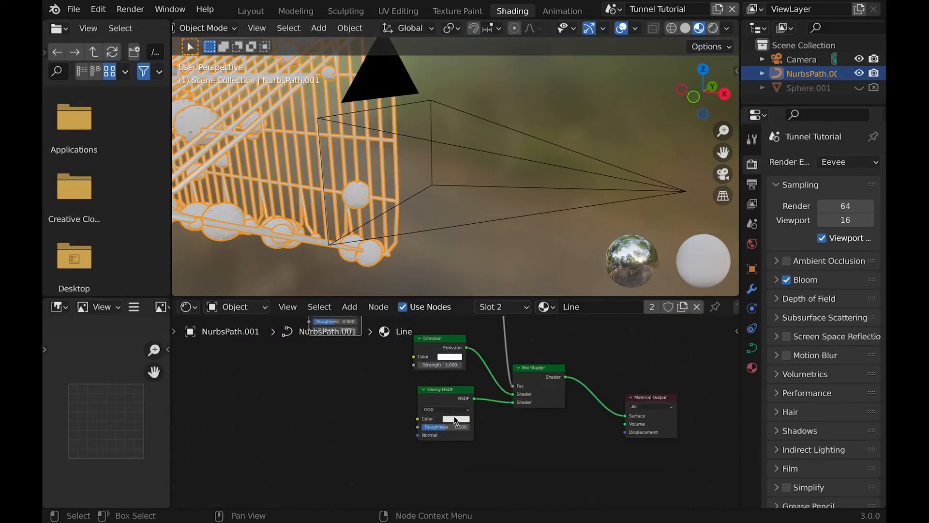
Tint the Line material's Glossy BSDF pale yellow and make its Emission light cyan with a strength of 11.4
{"action": "left_click", "coordinate": [455, 420]}
{"action": "left_click", "coordinate": [475, 237]}
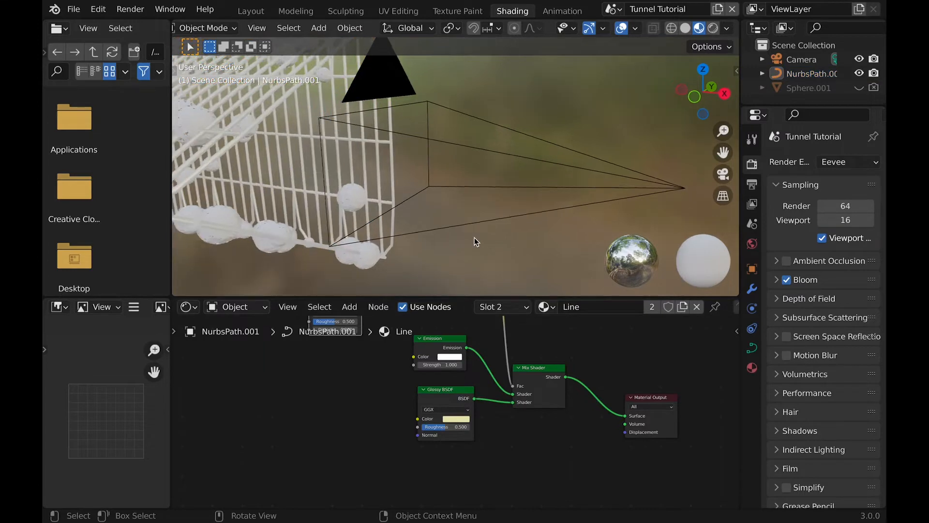
{"action": "scroll", "coordinate": [474, 237], "scroll_direction": "left", "scroll_amount": 5}
{"action": "left_click", "coordinate": [446, 356]}
{"action": "left_click", "coordinate": [469, 286]}
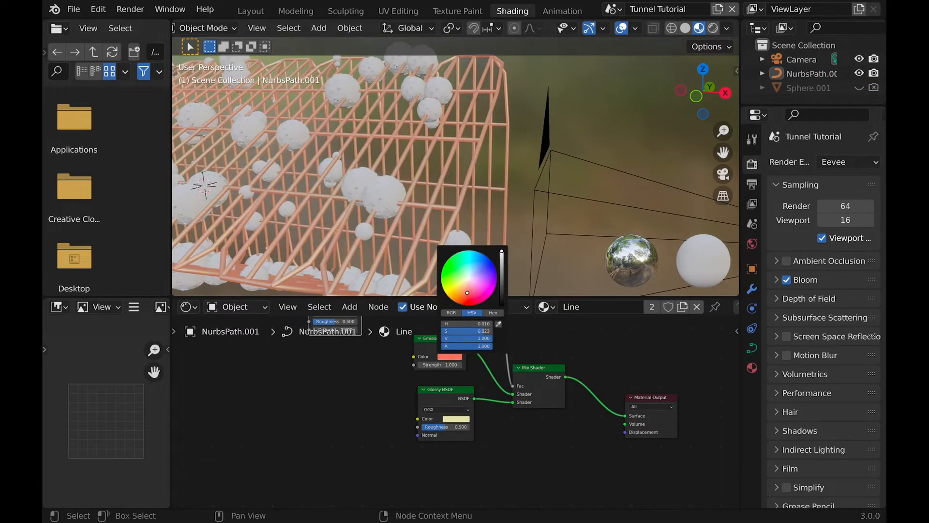
{"action": "left_click_drag", "start_coordinate": [437, 365], "coordinate": [487, 364]}
Move the ColorRamp's white stop to position 0.569 and set the Noise Texture's Scale to 4
{"action": "scroll", "coordinate": [442, 428], "scroll_direction": "up", "scroll_amount": 5}
{"action": "left_click_drag", "start_coordinate": [490, 399], "coordinate": [468, 398]}
{"action": "type", "text": "4"}
{"action": "key", "text": "Return"}
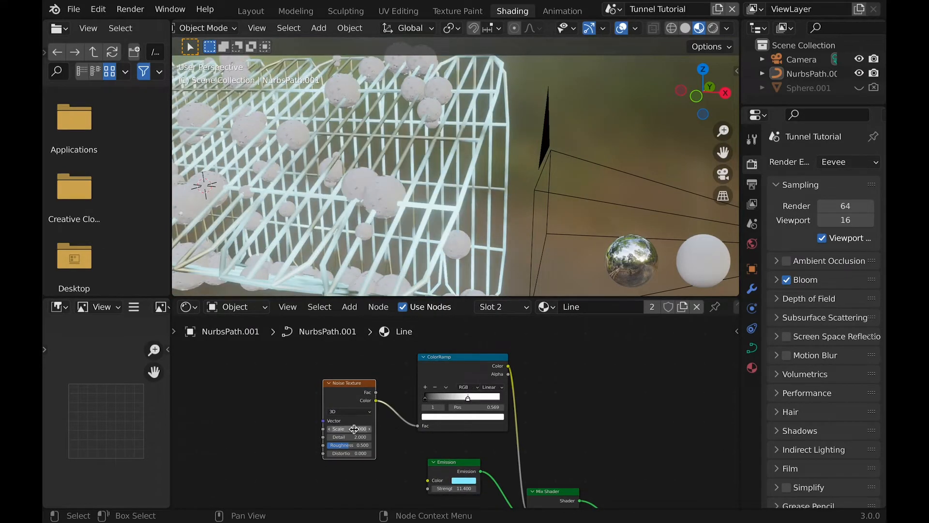
Set the Emission strength to 20 and darken the Glossy BSDF color
{"action": "scroll", "coordinate": [484, 149], "scroll_direction": "right", "scroll_amount": 10}
{"action": "scroll", "coordinate": [484, 148], "scroll_direction": "right", "scroll_amount": 10}
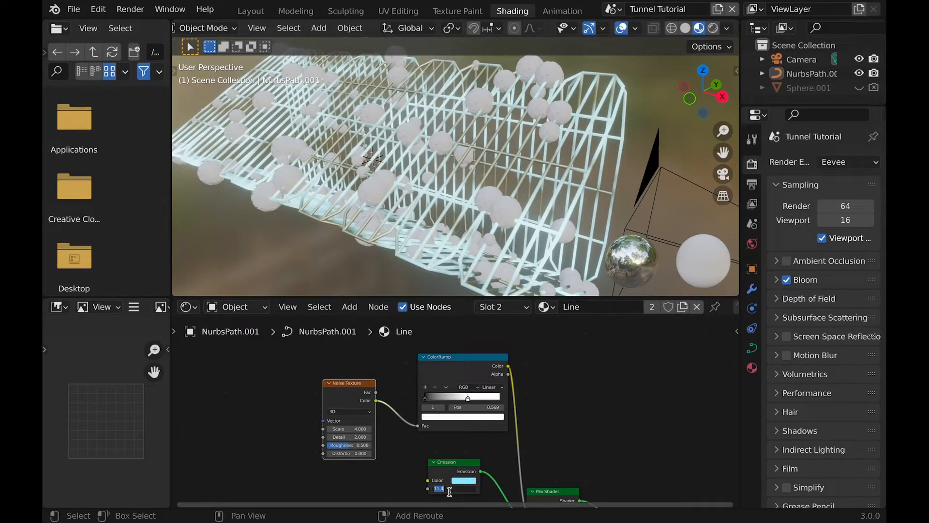
{"action": "key", "text": "Return"}
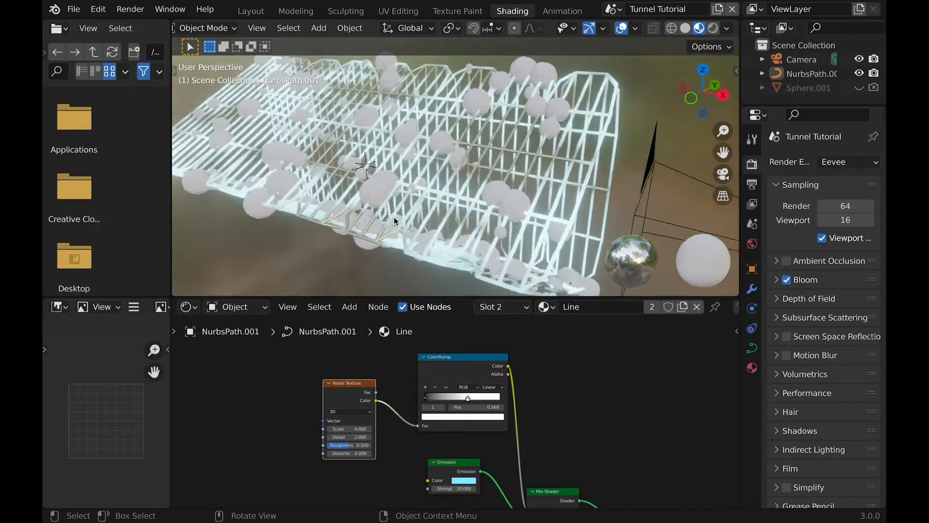
{"action": "scroll", "coordinate": [472, 433], "scroll_direction": "down", "scroll_amount": 5}
{"action": "left_click", "coordinate": [473, 433]}
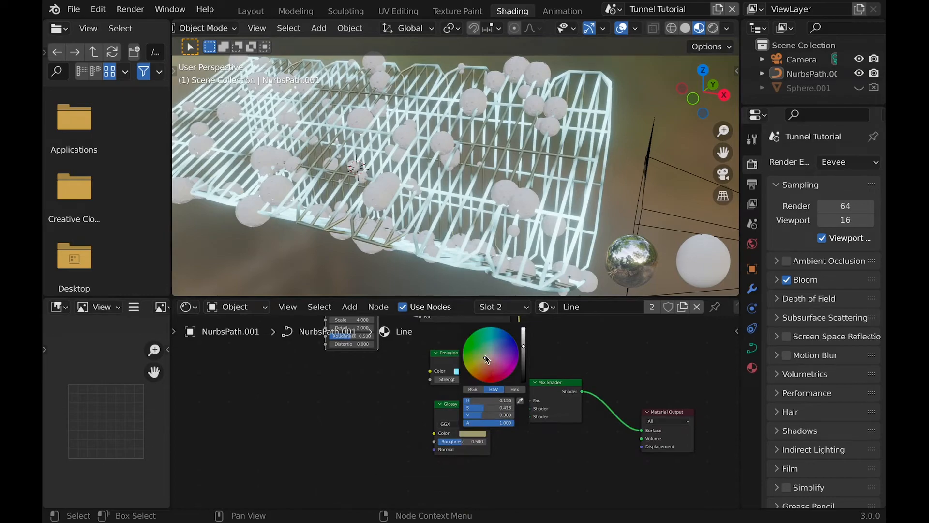
Look through the scene camera and switch the viewport to Rendered shading
{"action": "key", "text": "KP_0"}
{"action": "left_click", "coordinate": [713, 29]}
{"action": "scroll", "coordinate": [480, 144], "scroll_direction": "left", "scroll_amount": 5}
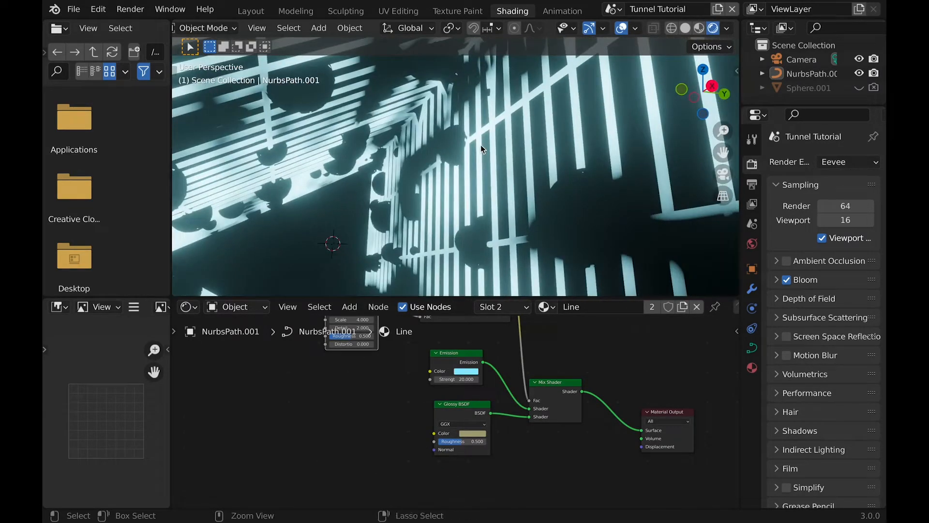
Add a point light and raise it along Z above the tunnel
{"action": "key", "text": "shift+a"}
{"action": "left_click", "coordinate": [532, 323]}
{"action": "key", "text": "g"}
{"action": "key", "text": "z"}
{"action": "left_click", "coordinate": [436, 141]}
Reselect the tunnel curve and change the Line material's Glossy BSDF color to neutral grey
{"action": "scroll", "coordinate": [412, 126], "scroll_direction": "up", "scroll_amount": 8, "text": "ctrl"}
{"action": "left_click", "coordinate": [376, 121]}
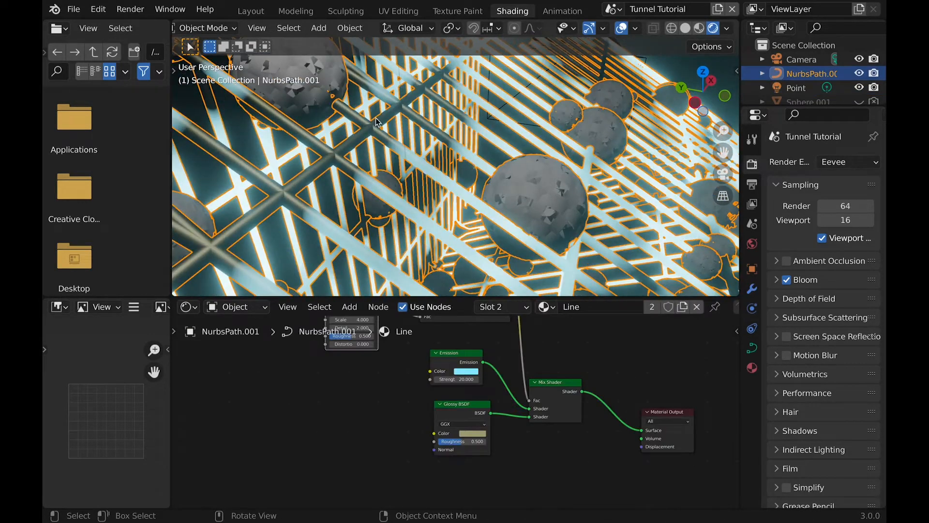
{"action": "left_click", "coordinate": [471, 434]}
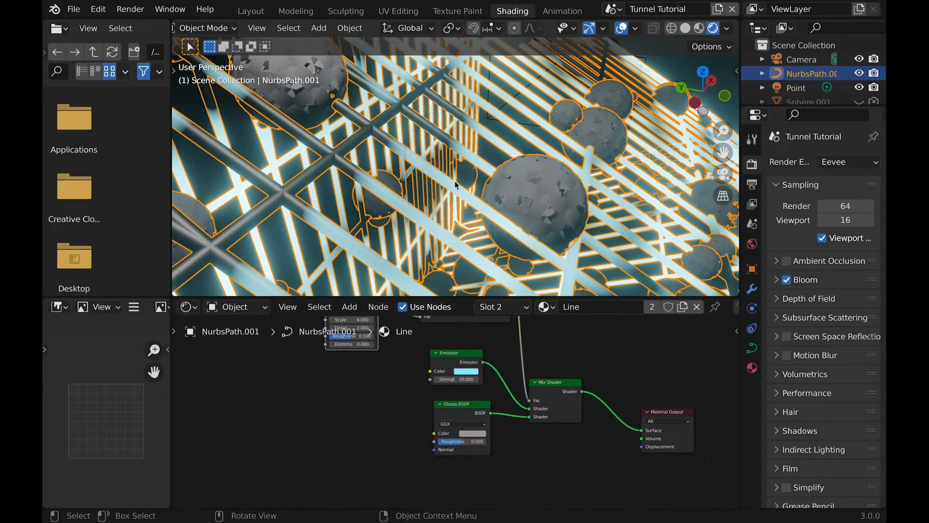
Move the ColorRamp's black stop to position 0.394 and check the glowing line pattern along the tunnel
{"action": "scroll", "coordinate": [454, 180], "scroll_direction": "down", "scroll_amount": 6, "text": "ctrl"}
{"action": "scroll", "coordinate": [420, 428], "scroll_direction": "up", "scroll_amount": 5}
{"action": "mouse_move", "coordinate": [474, 404]}
{"action": "left_mouse_down"}
{"action": "mouse_move", "coordinate": [457, 403]}
{"action": "mouse_move", "coordinate": [467, 403]}
{"action": "left_mouse_up"}
{"action": "middle_click_drag", "start_coordinate": [460, 228], "coordinate": [634, 256]}
{"action": "scroll", "coordinate": [632, 253], "scroll_direction": "left", "scroll_amount": 20}
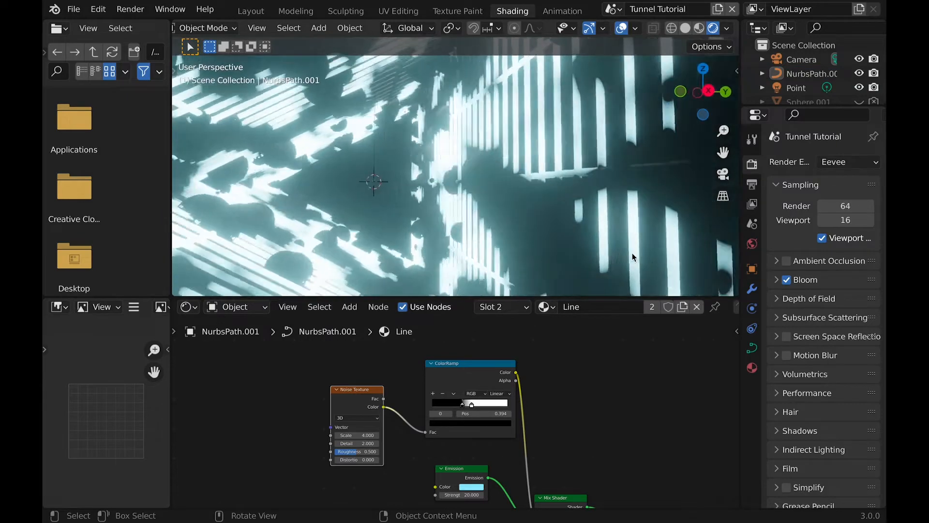
{"action": "scroll", "coordinate": [632, 253], "scroll_direction": "left", "scroll_amount": 5}
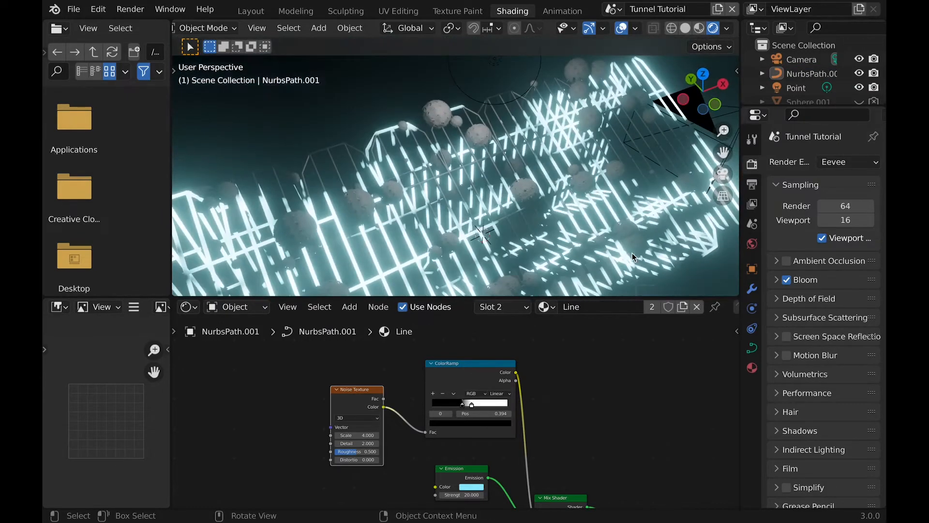
Add a Displacement node and connect its output to the Material Output's Displacement input
{"action": "scroll", "coordinate": [501, 411], "scroll_direction": "down", "scroll_amount": 15}
{"action": "scroll", "coordinate": [501, 412], "scroll_direction": "right", "scroll_amount": 10}
{"action": "key", "text": "shift+a"}
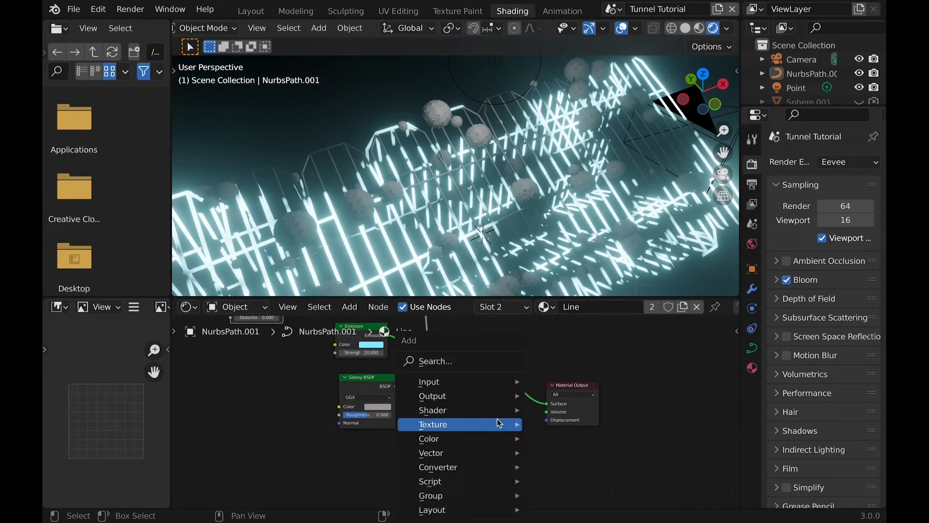
{"action": "type", "text": "dis"}
{"action": "key", "text": "Return"}
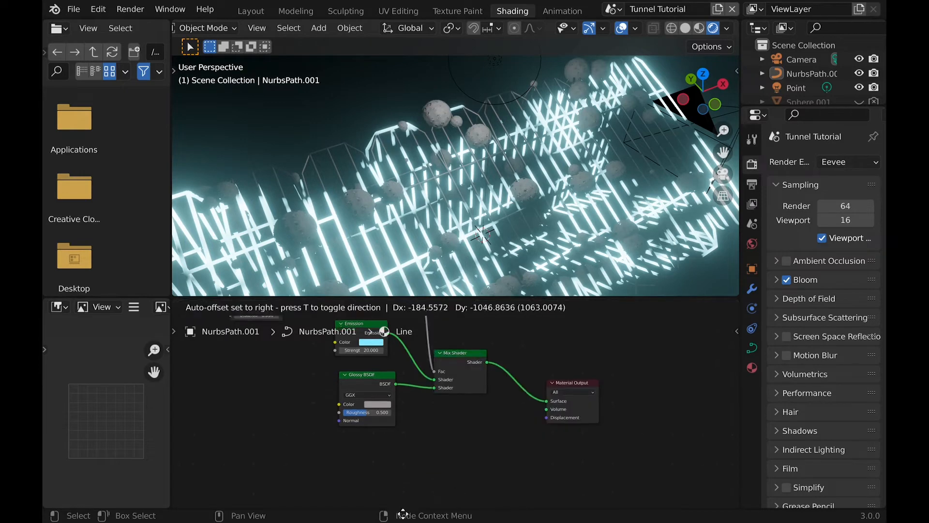
{"action": "left_click", "coordinate": [431, 372]}
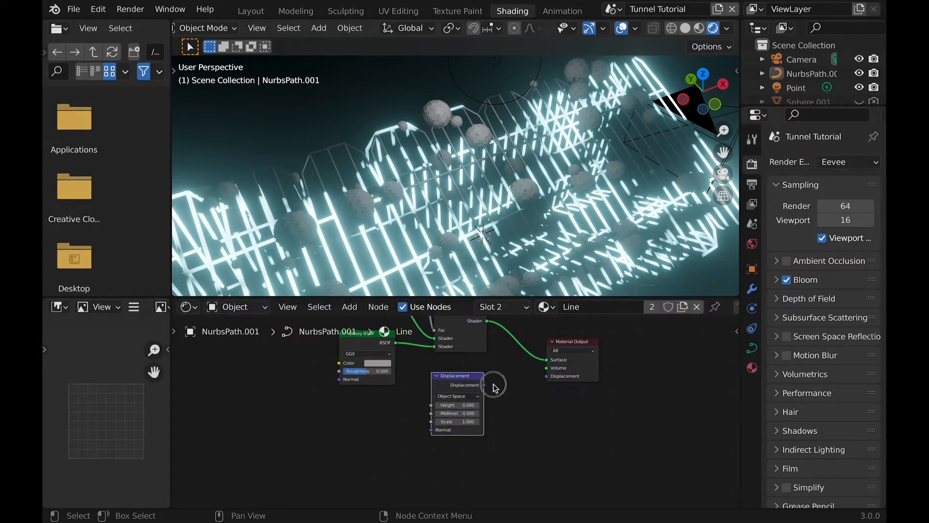
{"action": "left_click_drag", "start_coordinate": [548, 377], "coordinate": [548, 376]}
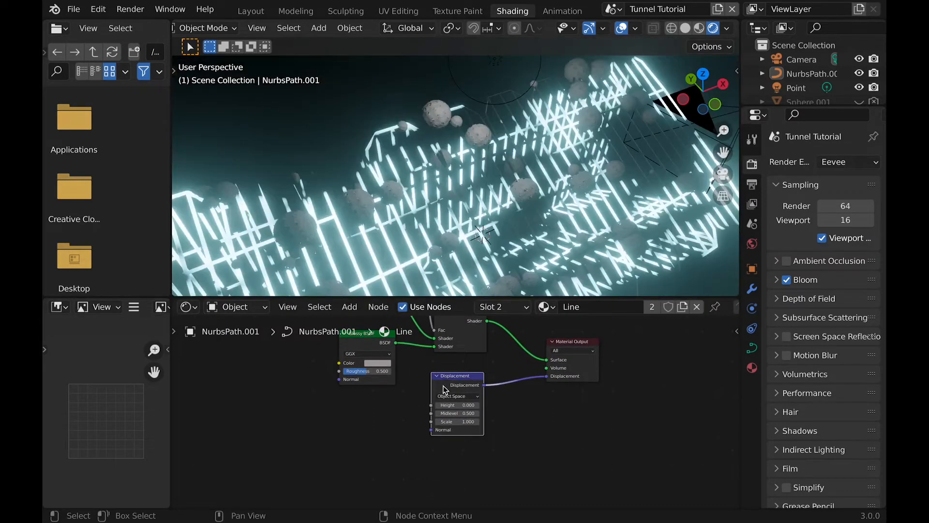
Add a second Noise Texture below the Glossy BSDF and connect its Color output to the Displacement node's Height
{"action": "key", "text": "shift+a"}
{"action": "left_click", "coordinate": [405, 363]}
{"action": "type", "text": "noise"}
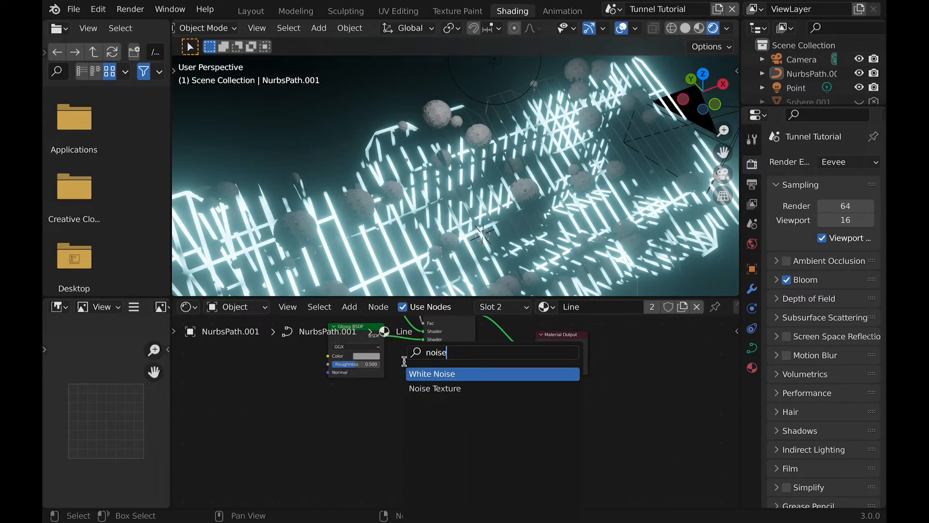
{"action": "left_click", "coordinate": [439, 389]}
{"action": "left_click", "coordinate": [374, 424]}
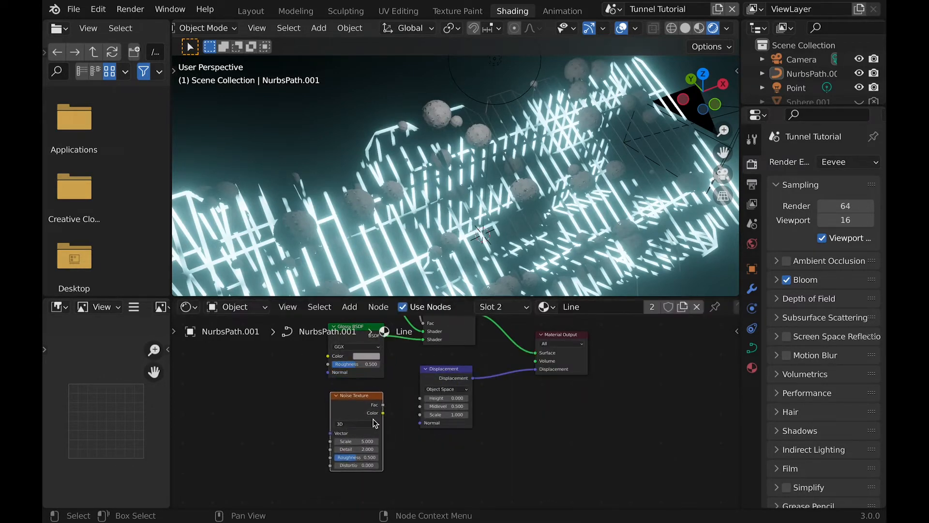
{"action": "left_click_drag", "start_coordinate": [423, 401], "coordinate": [420, 398]}
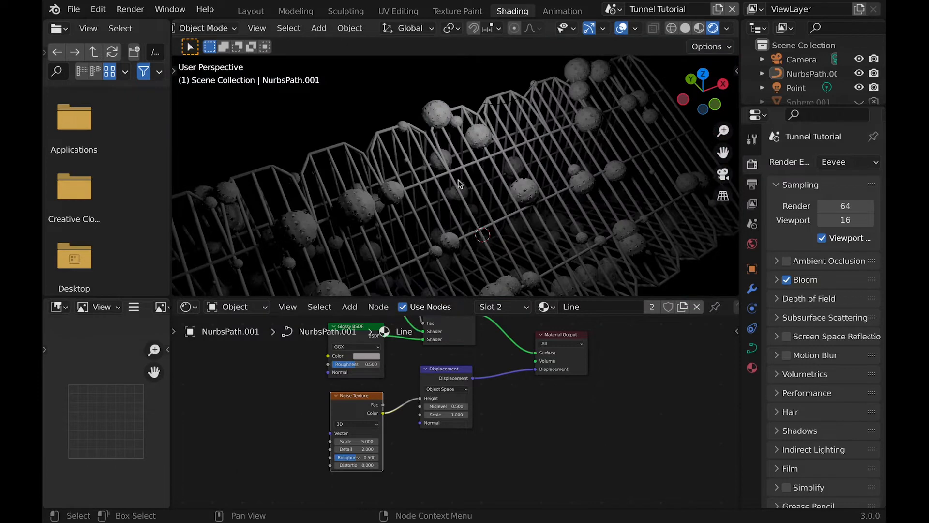
Set the displacement Noise Texture's Scale to 500 and inspect the roughened lines up close
{"action": "scroll", "coordinate": [455, 178], "scroll_direction": "right", "scroll_amount": 5}
{"action": "scroll", "coordinate": [455, 178], "scroll_direction": "up", "scroll_amount": 6}
{"action": "scroll", "coordinate": [456, 178], "scroll_direction": "down", "scroll_amount": 5, "text": "shift"}
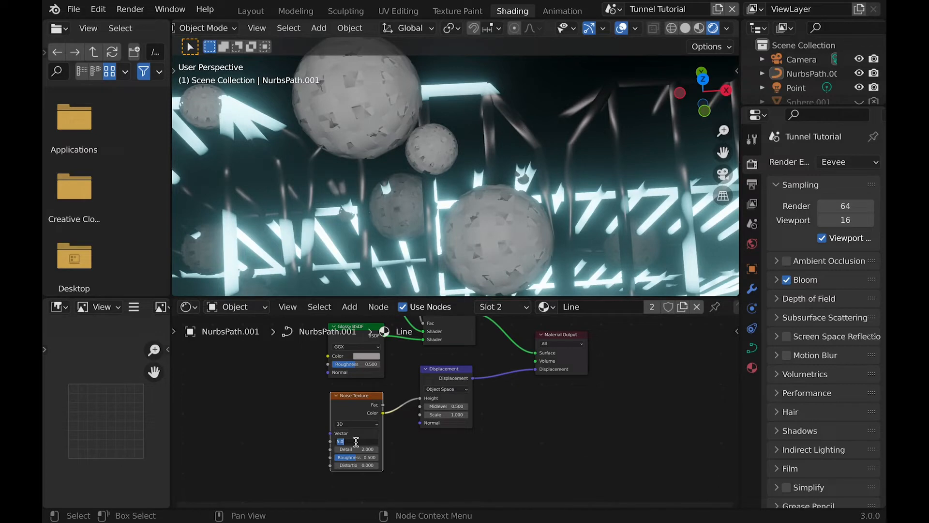
{"action": "key", "text": "Return"}
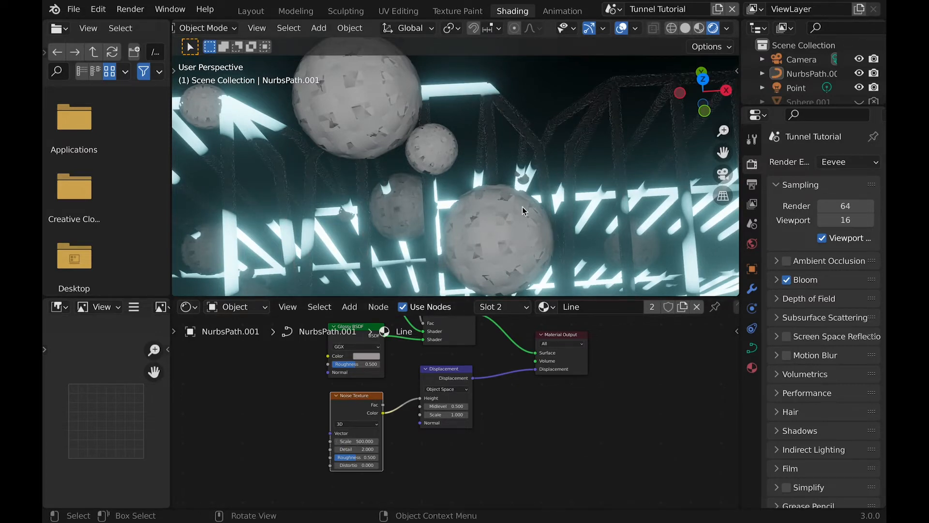
{"action": "scroll", "coordinate": [511, 207], "scroll_direction": "right", "scroll_amount": 4}
{"action": "scroll", "coordinate": [511, 207], "scroll_direction": "up", "scroll_amount": 6}
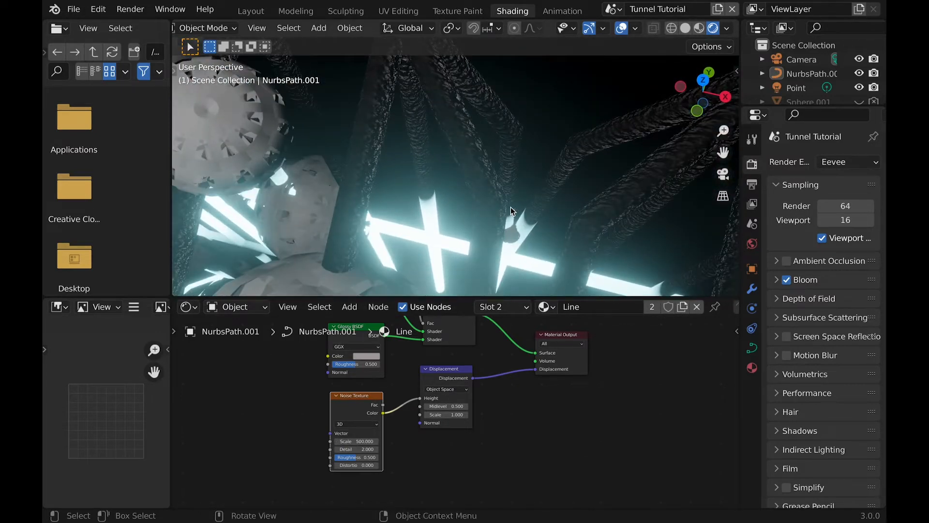
{"action": "scroll", "coordinate": [510, 207], "scroll_direction": "down", "scroll_amount": 4}
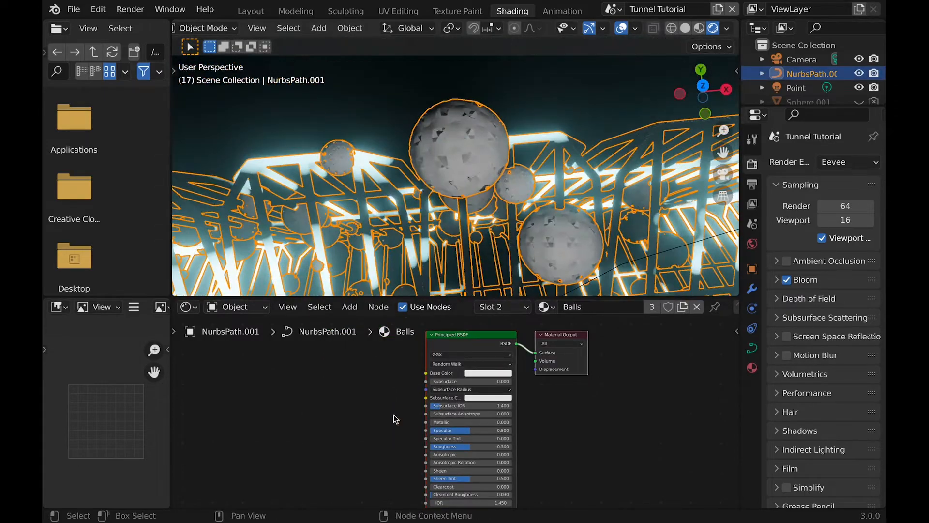
Add an Emission node above the Principled BSDF in the Balls material
{"action": "key", "text": "shift+a"}
{"action": "key", "text": "Return"}
{"action": "key", "text": "Escape"}
{"action": "key", "text": "shift+a"}
{"action": "type", "text": "em"}
{"action": "key", "text": "Return"}
{"action": "left_click", "coordinate": [419, 415]}
Add a Mix Shader and connect its output to the Material Output's Surface input
{"action": "key", "text": "shift+a"}
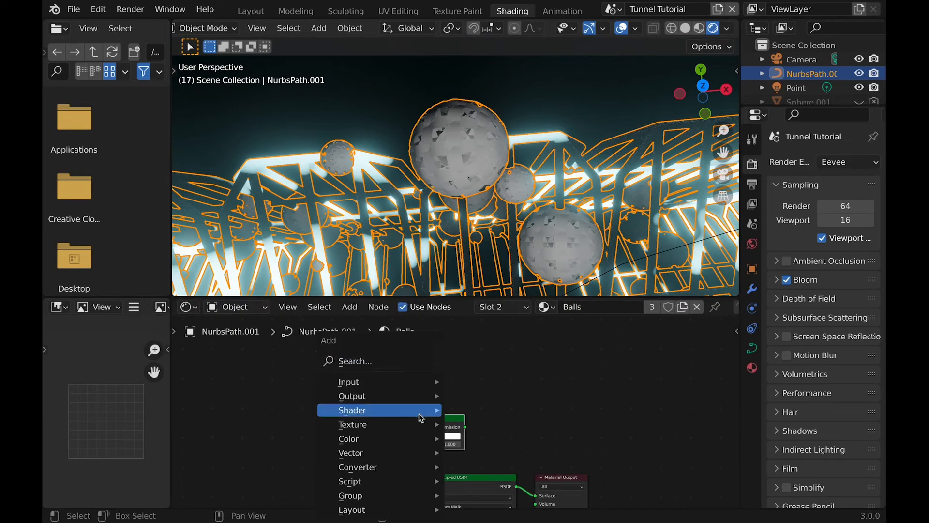
{"action": "left_click", "coordinate": [382, 363]}
{"action": "type", "text": "mix"}
{"action": "key", "text": "Return"}
{"action": "key", "text": "Escape"}
{"action": "key", "text": "shift+a"}
{"action": "left_click", "coordinate": [314, 361]}
{"action": "type", "text": "mi"}
{"action": "left_click", "coordinate": [340, 388]}
{"action": "left_click", "coordinate": [531, 373]}
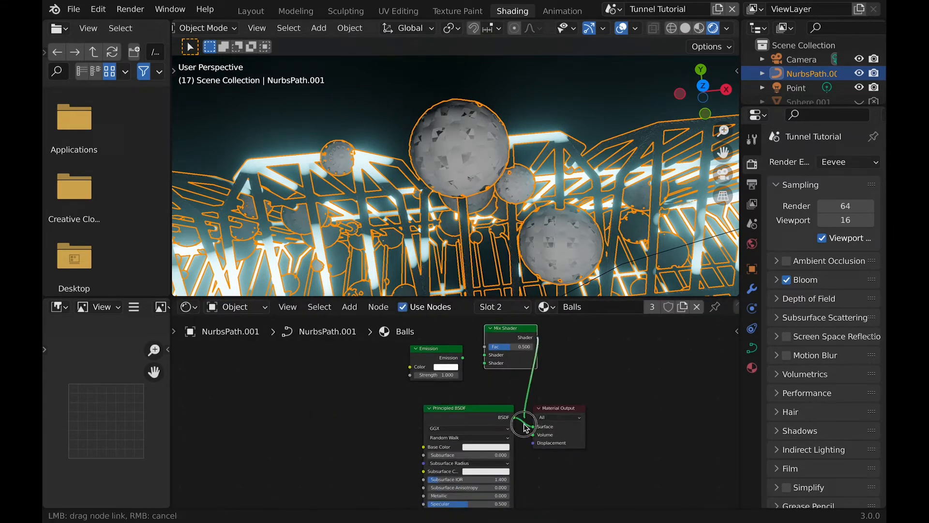
{"action": "left_click_drag", "start_coordinate": [537, 429], "coordinate": [537, 427]}
Replace the Principled BSDF with a Glossy BSDF, connecting Emission to the Mix Shader's first Shader input and Glossy to the second
{"action": "key", "text": "shift+a"}
{"action": "left_click", "coordinate": [423, 363]}
{"action": "type", "text": "glos"}
{"action": "key", "text": "Return"}
{"action": "left_click", "coordinate": [409, 398]}
{"action": "left_click_drag", "start_coordinate": [462, 407], "coordinate": [483, 394]}
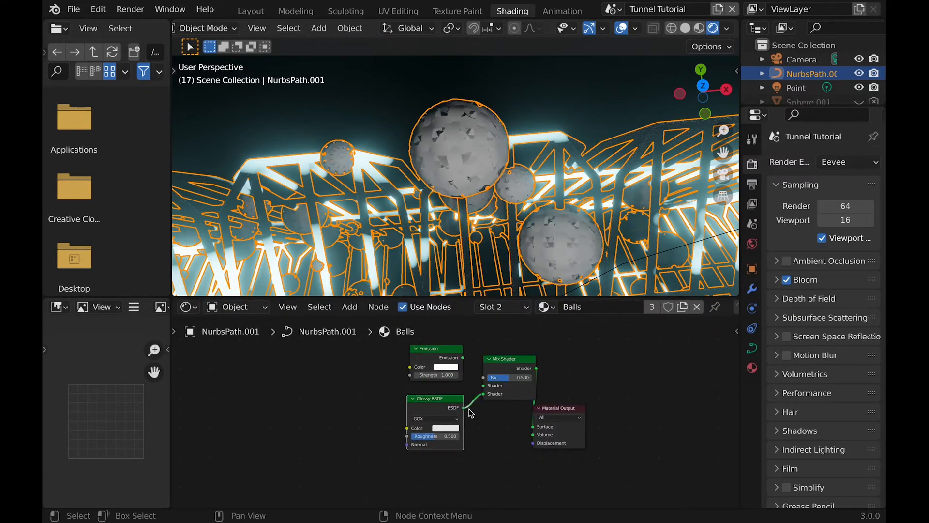
{"action": "middle_click_drag", "start_coordinate": [529, 251], "coordinate": [505, 211]}
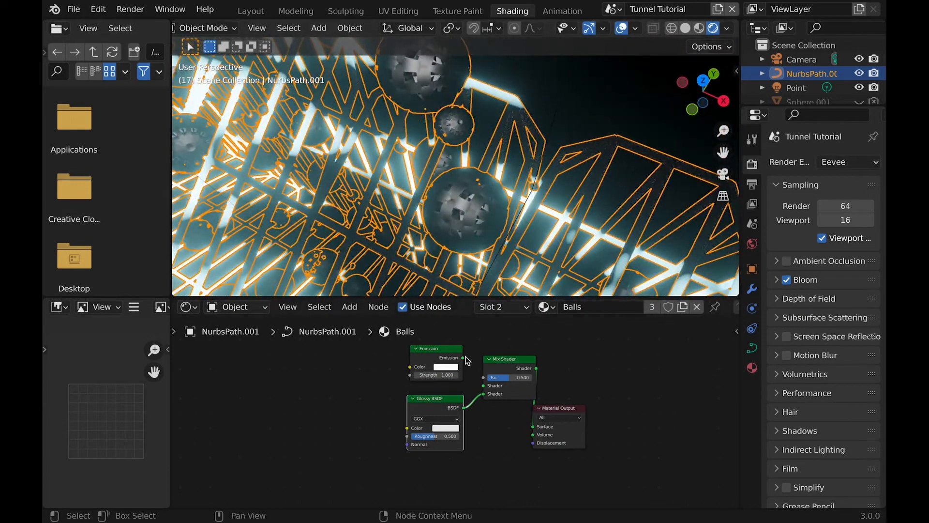
{"action": "left_click_drag", "start_coordinate": [493, 387], "coordinate": [493, 387]}
Add a ColorRamp above the Emission node and connect its Color output to the Mix Shader's Fac
{"action": "key", "text": "shift+a"}
{"action": "left_click", "coordinate": [436, 363]}
{"action": "type", "text": "col"}
{"action": "key", "text": "Return"}
{"action": "left_click", "coordinate": [395, 315]}
{"action": "middle_click_drag", "start_coordinate": [399, 382], "coordinate": [374, 450]}
{"action": "left_click_drag", "start_coordinate": [461, 371], "coordinate": [473, 426]}
Add a Musgrave Texture and connect its Height output to the ColorRamp's Fac input
{"action": "key", "text": "shift+a"}
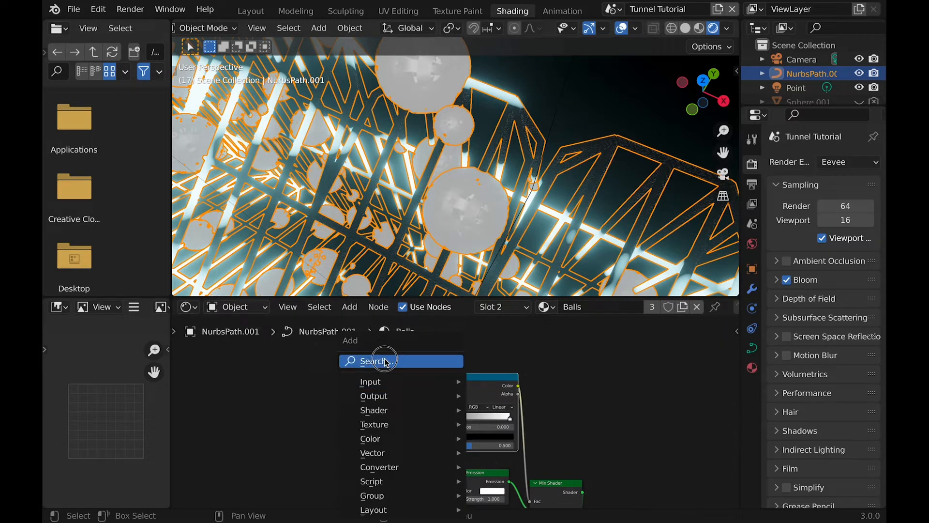
{"action": "left_click", "coordinate": [396, 361]}
{"action": "type", "text": "mis"}
{"action": "key", "text": "BackSpace"}
{"action": "key", "text": "BackSpace"}
{"action": "type", "text": "us"}
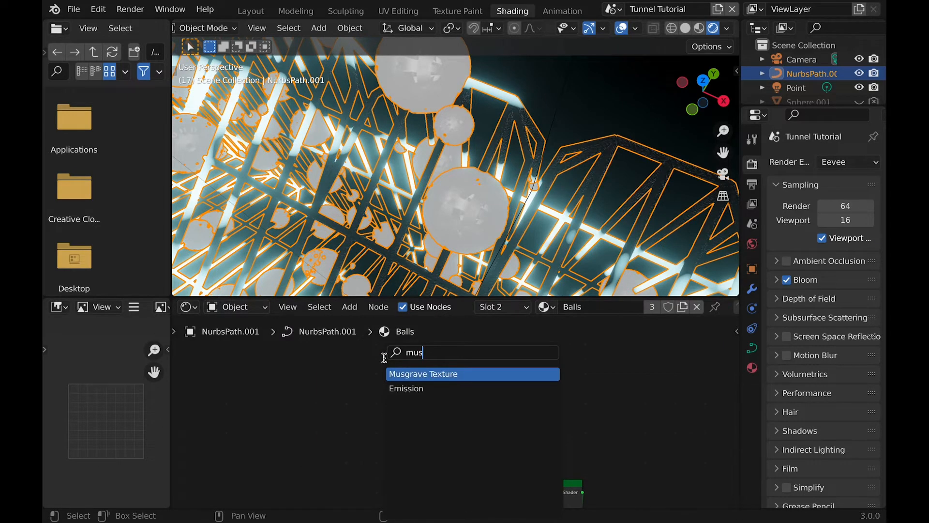
{"action": "left_click", "coordinate": [401, 378]}
{"action": "left_click", "coordinate": [403, 380]}
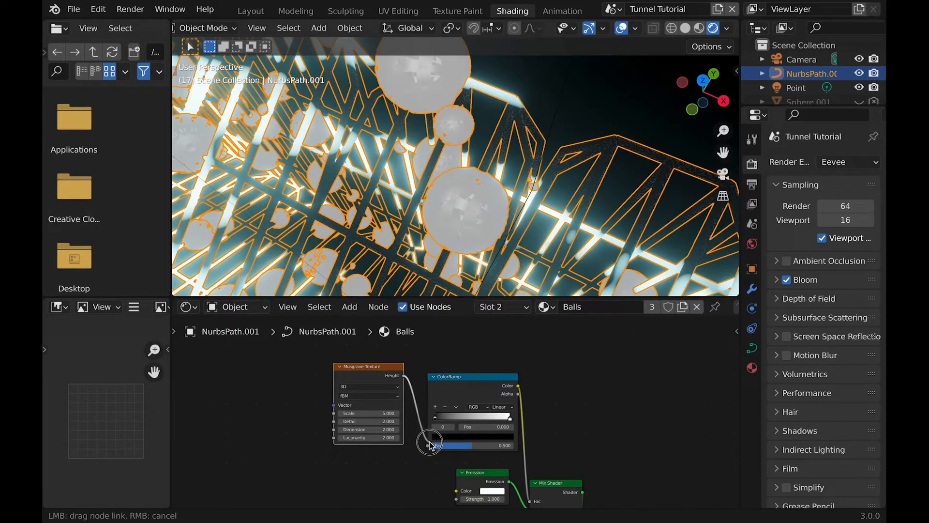
{"action": "left_click_drag", "start_coordinate": [429, 447], "coordinate": [429, 446]}
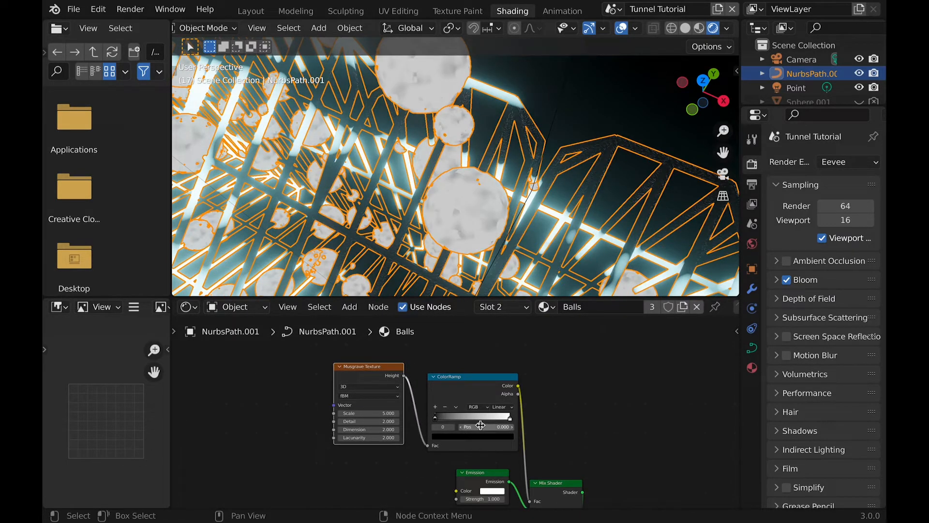
Move the ColorRamp's white stop towards the black one and lower the Musgrave Texture's Scale
{"action": "mouse_move", "coordinate": [510, 419]}
{"action": "left_mouse_down"}
{"action": "mouse_move", "coordinate": [438, 417]}
{"action": "mouse_move", "coordinate": [469, 419]}
{"action": "mouse_move", "coordinate": [450, 417]}
{"action": "left_mouse_up"}
{"action": "left_click_drag", "start_coordinate": [373, 414], "coordinate": [357, 413]}
{"action": "middle_click_drag", "start_coordinate": [489, 247], "coordinate": [407, 223]}
{"action": "middle_click_drag", "start_coordinate": [470, 493], "coordinate": [469, 440]}
Add an Object Info node in front of the Emission and Glossy BSDF nodes
{"action": "key", "text": "shift+a"}
{"action": "left_click", "coordinate": [335, 358]}
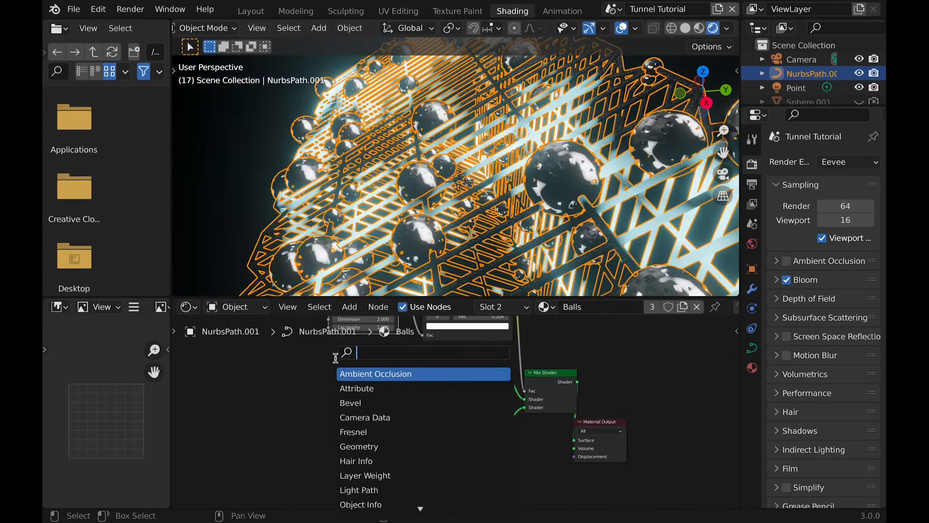
{"action": "type", "text": "obj"}
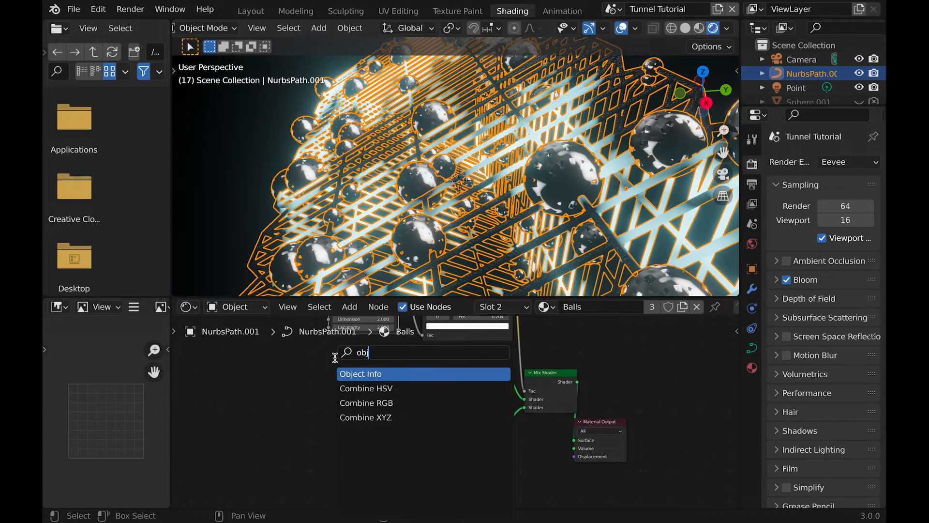
{"action": "key", "text": "Return"}
{"action": "left_click", "coordinate": [363, 421]}
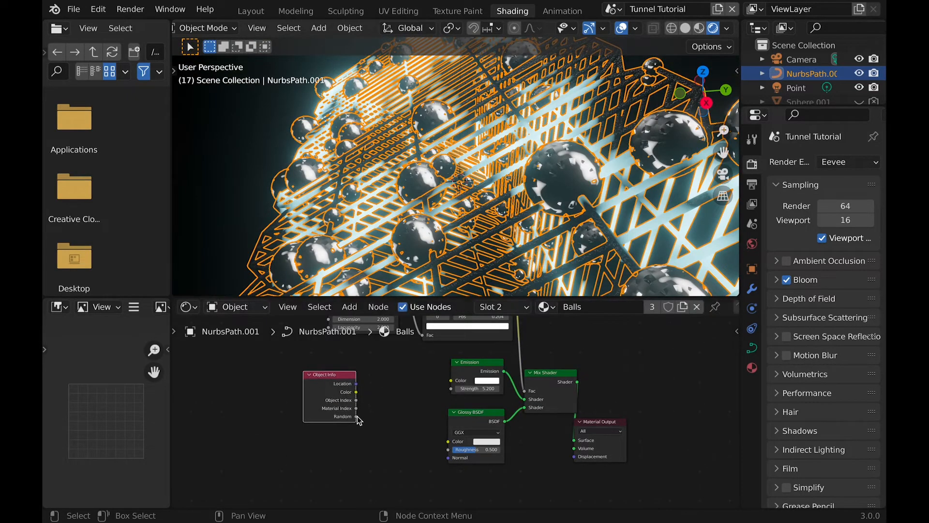
Add a second ColorRamp beside the Emission node and move the Object Info node clear of it
{"action": "key", "text": "shift+a"}
{"action": "left_click", "coordinate": [349, 359]}
{"action": "type", "text": "color"}
{"action": "key", "text": "Return"}
{"action": "left_click", "coordinate": [353, 367]}
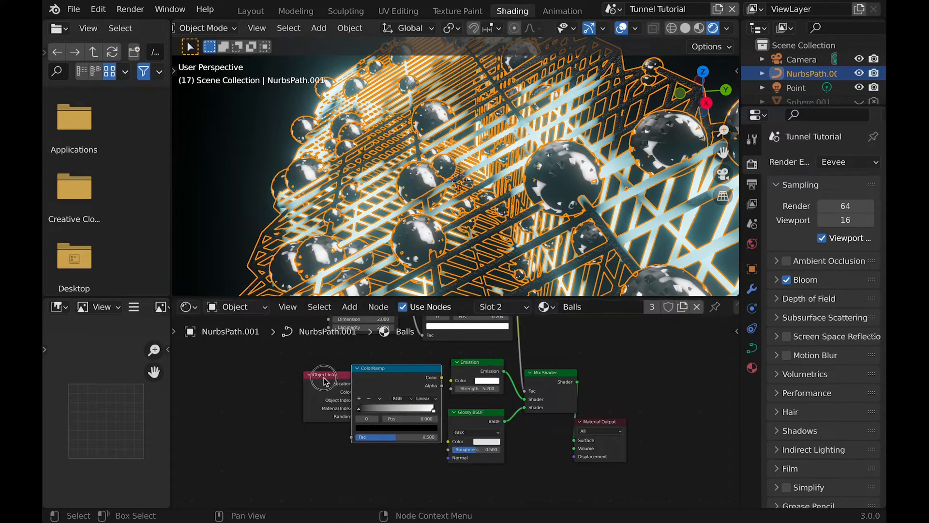
{"action": "left_click_drag", "start_coordinate": [323, 381], "coordinate": [293, 382]}
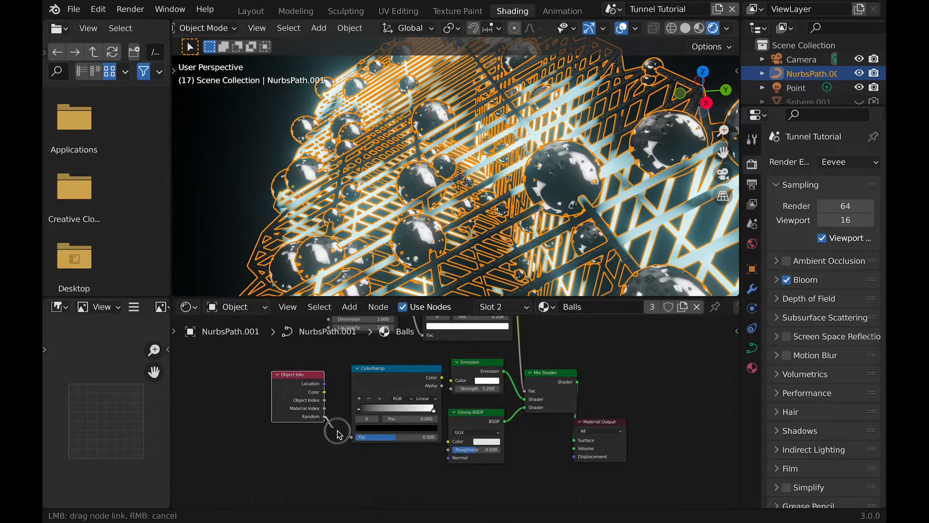
Feed Object Info's Random output through the second ColorRamp into the Emission Color, using Constant interpolation on the ramp
{"action": "left_click_drag", "start_coordinate": [352, 438], "coordinate": [352, 438]}
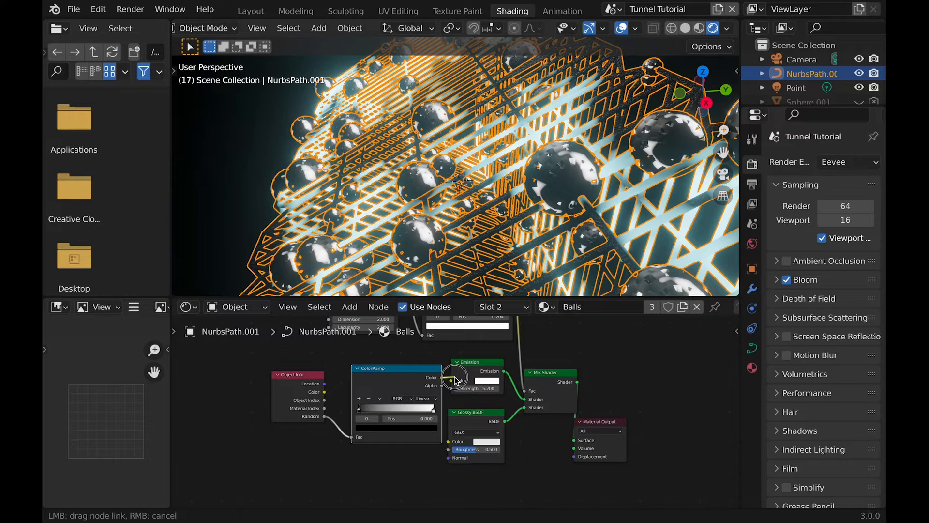
{"action": "left_click_drag", "start_coordinate": [456, 382], "coordinate": [451, 383]}
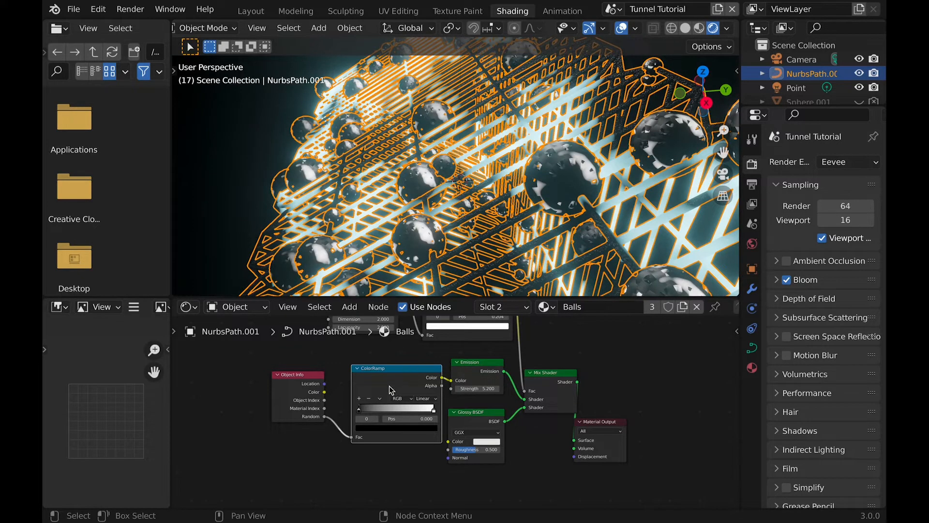
{"action": "left_click", "coordinate": [426, 398]}
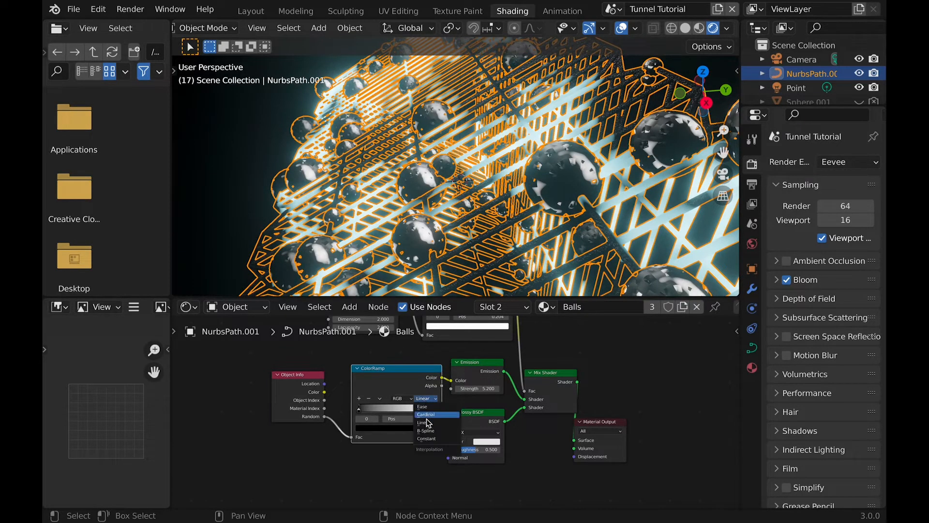
{"action": "left_click", "coordinate": [426, 439]}
Move the second ColorRamp's white stop inward and add a bright orange stop at position 0.412
{"action": "mouse_move", "coordinate": [434, 411]}
{"action": "left_mouse_down"}
{"action": "mouse_move", "coordinate": [389, 410]}
{"action": "mouse_move", "coordinate": [417, 409]}
{"action": "left_mouse_up"}
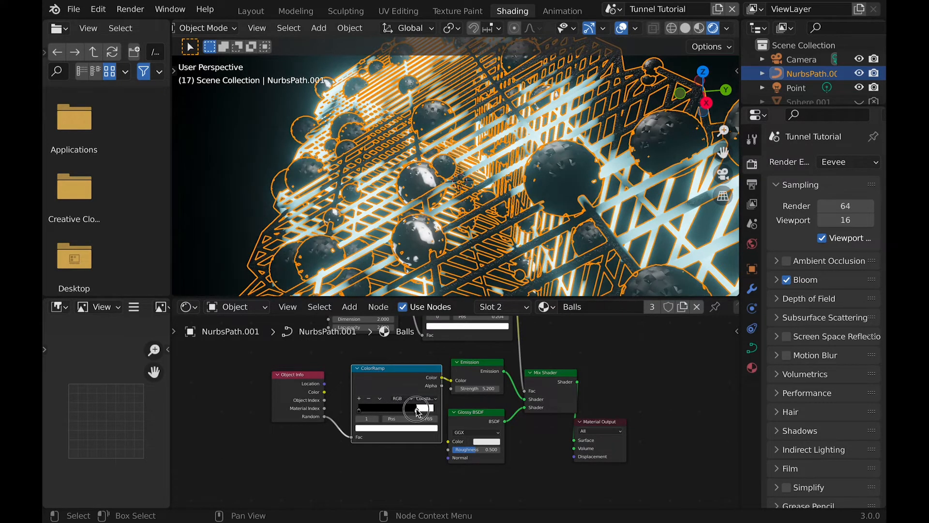
{"action": "left_click", "coordinate": [398, 429]}
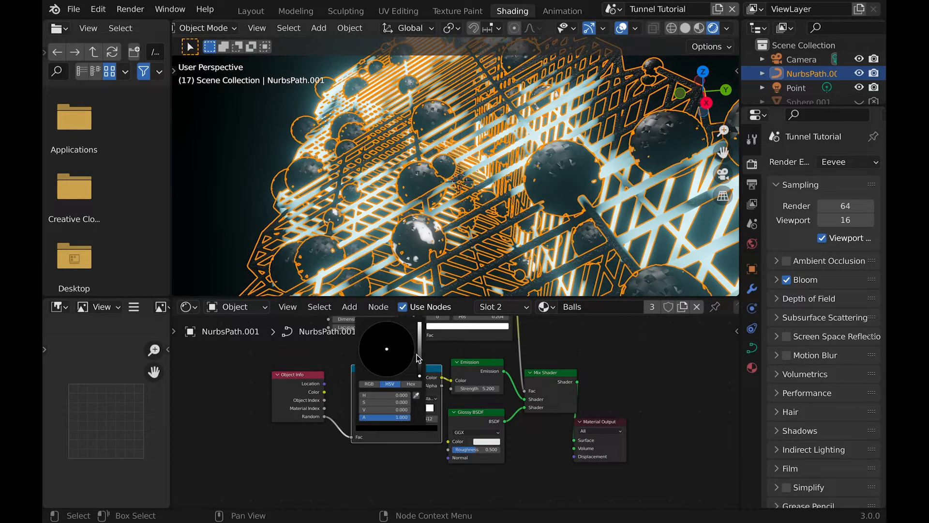
{"action": "left_click_drag", "start_coordinate": [419, 358], "coordinate": [420, 322]}
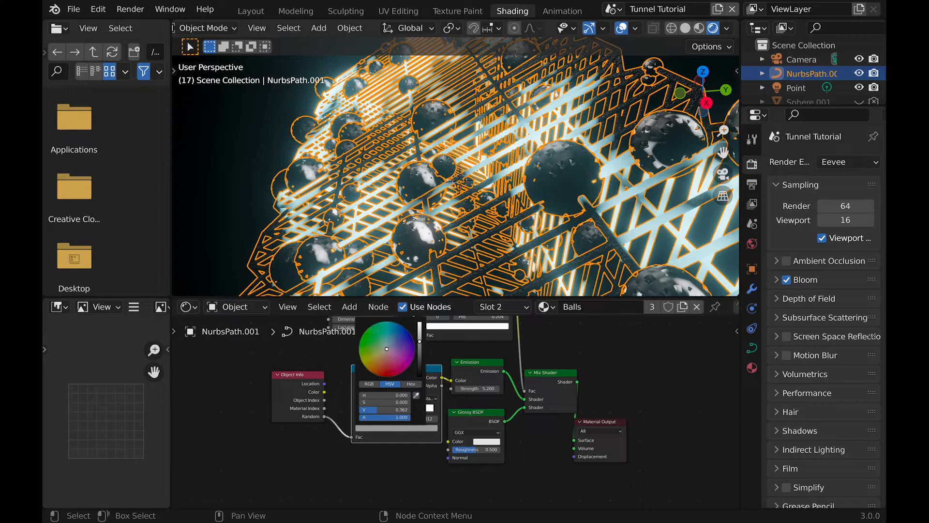
{"action": "left_click_drag", "start_coordinate": [383, 368], "coordinate": [376, 367]}
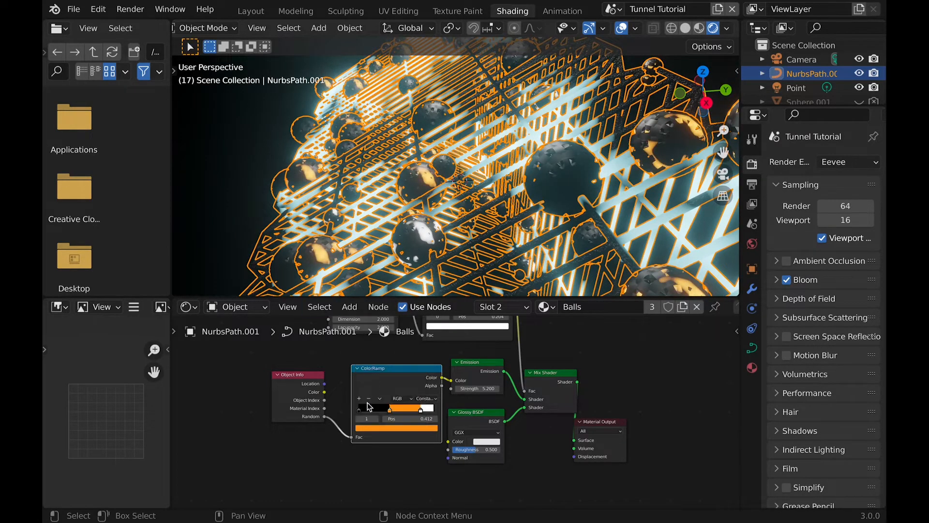
Deselect the tunnel and inspect the random sphere colors from several angles
{"action": "scroll", "coordinate": [488, 212], "scroll_direction": "right", "scroll_amount": 5}
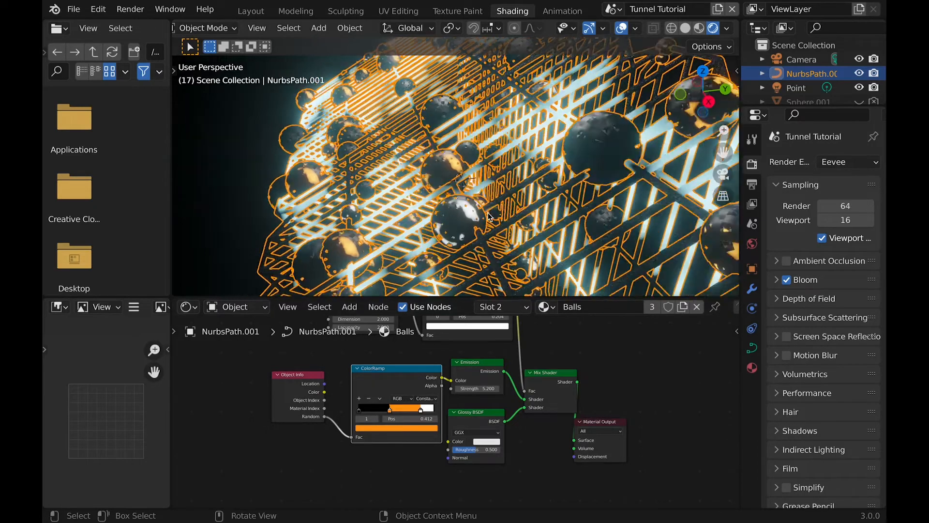
{"action": "scroll", "coordinate": [487, 212], "scroll_direction": "down", "scroll_amount": 3, "text": "ctrl"}
{"action": "scroll", "coordinate": [487, 211], "scroll_direction": "left", "scroll_amount": 5}
{"action": "scroll", "coordinate": [488, 215], "scroll_direction": "left", "scroll_amount": 5}
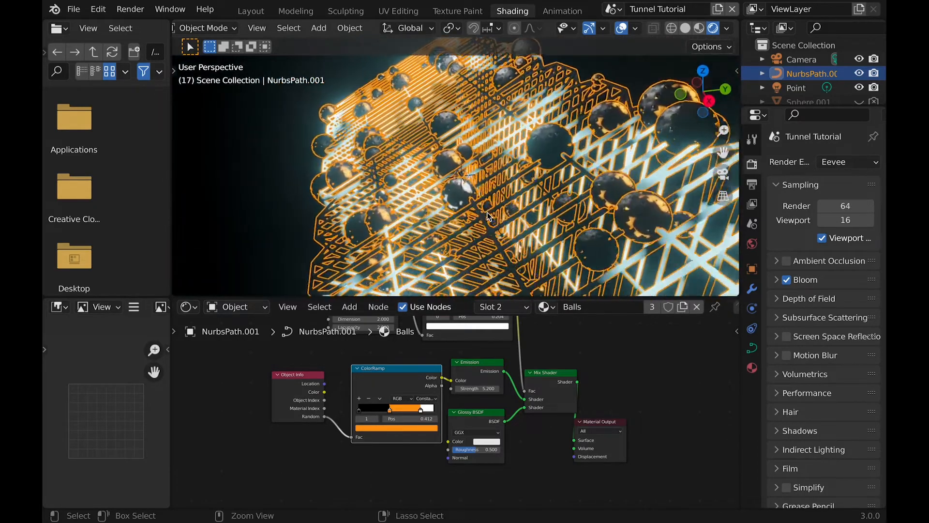
{"action": "scroll", "coordinate": [469, 208], "scroll_direction": "down", "scroll_amount": 3, "text": "ctrl"}
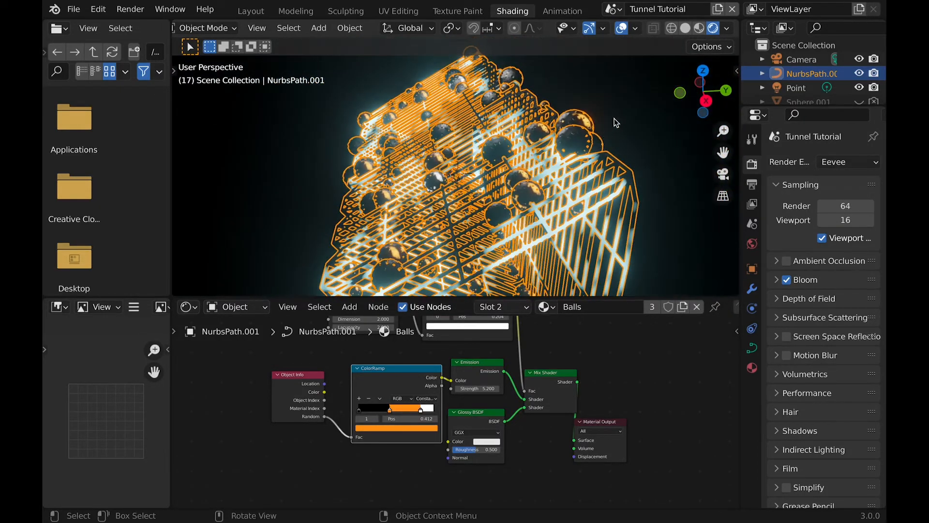
{"action": "left_click", "coordinate": [624, 112]}
{"action": "scroll", "coordinate": [620, 110], "scroll_direction": "right", "scroll_amount": 5}
{"action": "scroll", "coordinate": [619, 106], "scroll_direction": "right", "scroll_amount": 8}
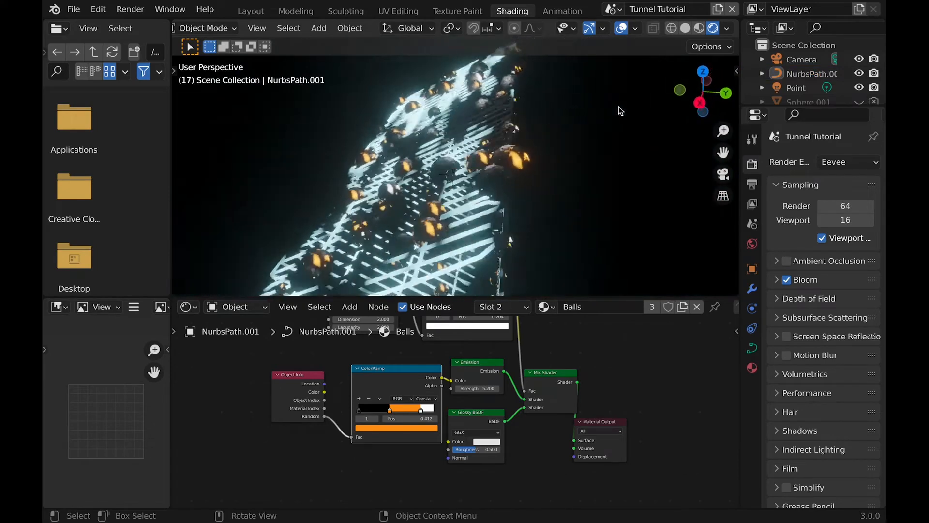
{"action": "scroll", "coordinate": [618, 106], "scroll_direction": "right", "scroll_amount": 10}
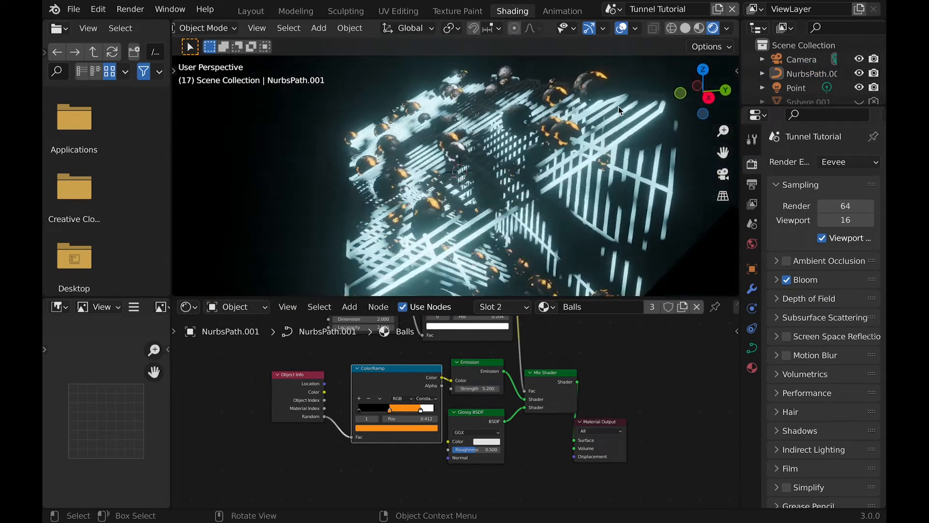
Look through the camera, select it and shift it slightly along the global X axis
{"action": "key", "text": "KP_0"}
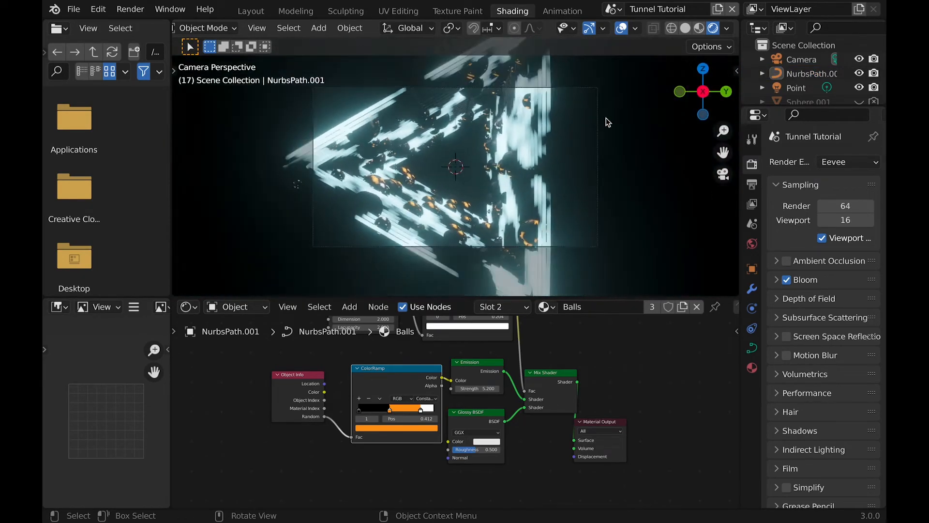
{"action": "left_click", "coordinate": [598, 123]}
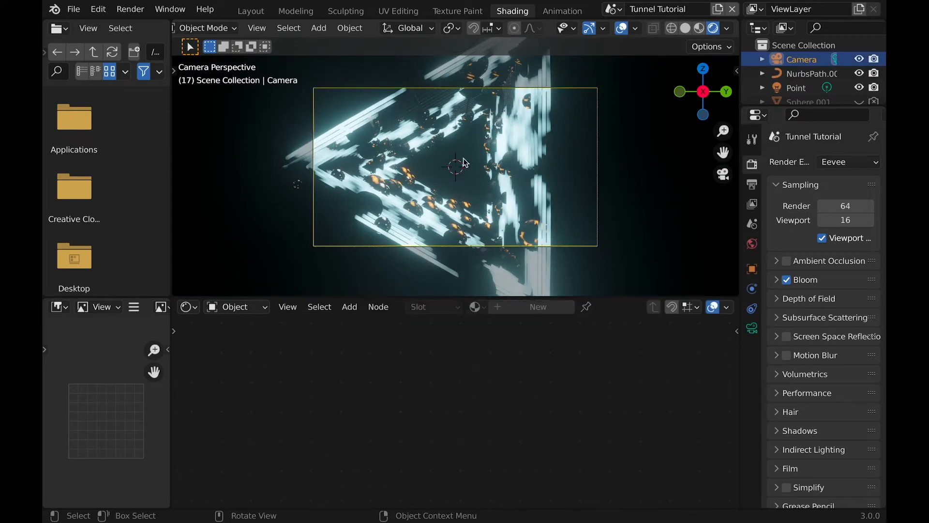
{"action": "key", "text": "g"}
{"action": "key", "text": "y"}
{"action": "key", "text": "x"}
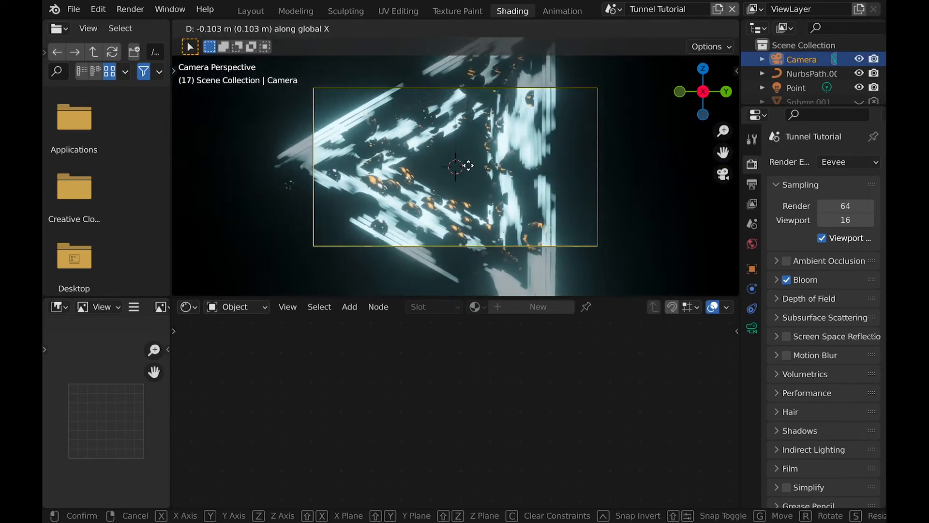
{"action": "left_click", "coordinate": [473, 128]}
Extrude the tunnel's curve in Edit Mode to add a bent section at its far end
{"action": "middle_click_drag", "start_coordinate": [473, 128], "coordinate": [472, 130]}
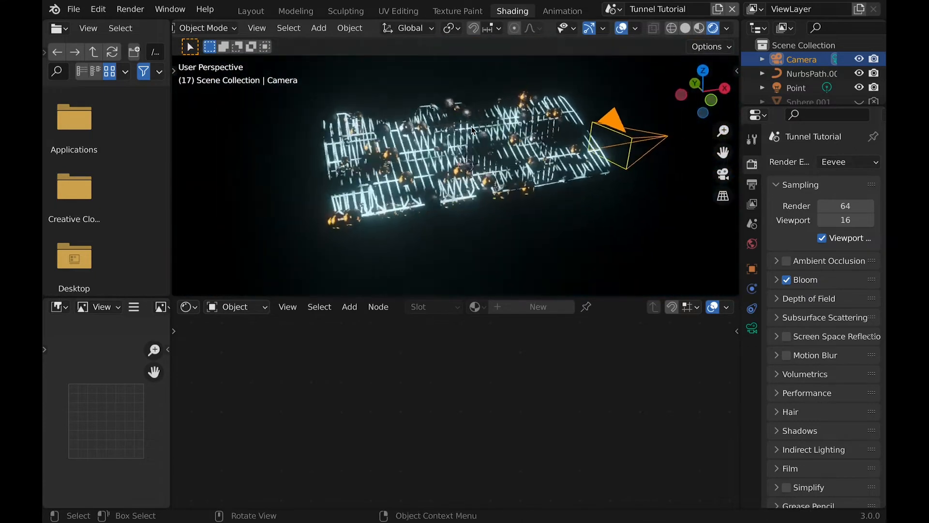
{"action": "left_click", "coordinate": [473, 129]}
{"action": "key", "text": "Tab"}
{"action": "key", "text": "e"}
{"action": "left_click", "coordinate": [257, 148]}
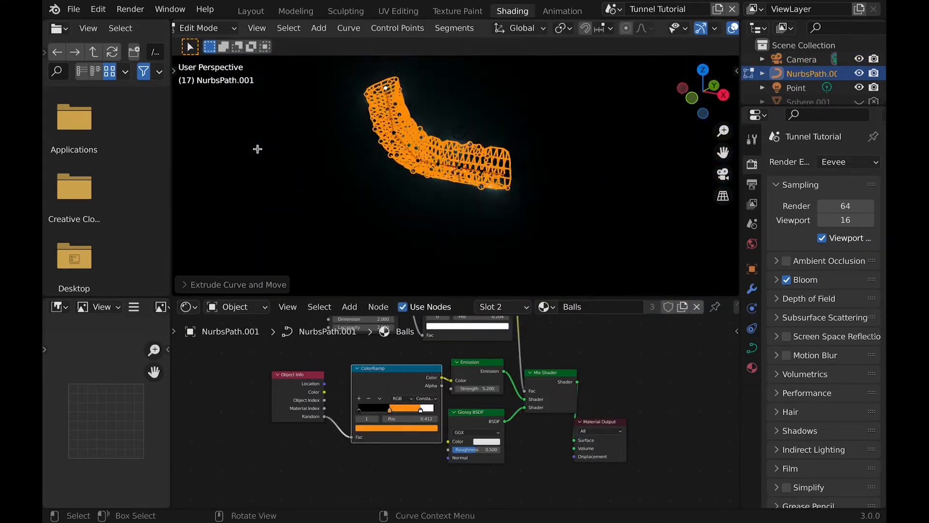
{"action": "key", "text": "Tab"}
Add a Follow Path constraint to the camera with the tunnel's NurbsPath curve as its target
{"action": "middle_click_drag", "start_coordinate": [258, 148], "coordinate": [317, 160]}
{"action": "scroll", "coordinate": [638, 192], "scroll_direction": "up", "scroll_amount": 3}
{"action": "left_click", "coordinate": [790, 61]}
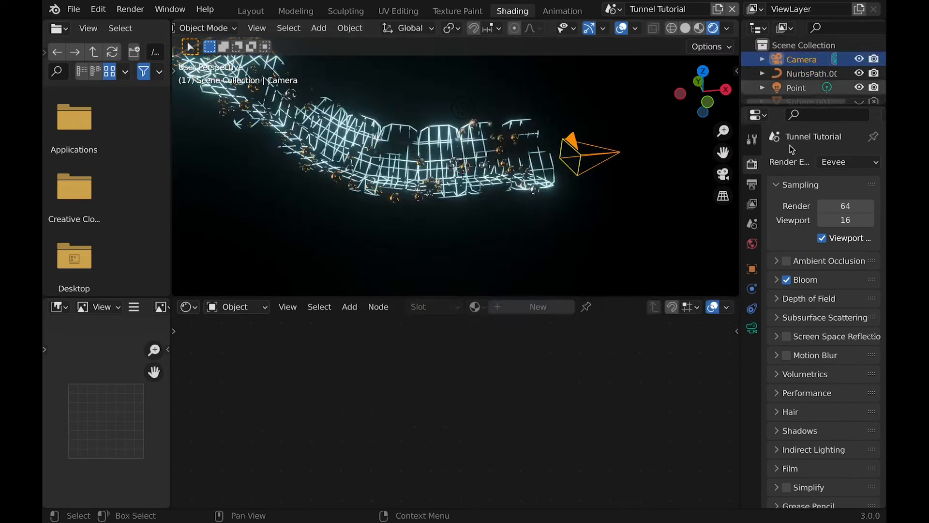
{"action": "left_click", "coordinate": [752, 309]}
{"action": "left_click", "coordinate": [826, 162]}
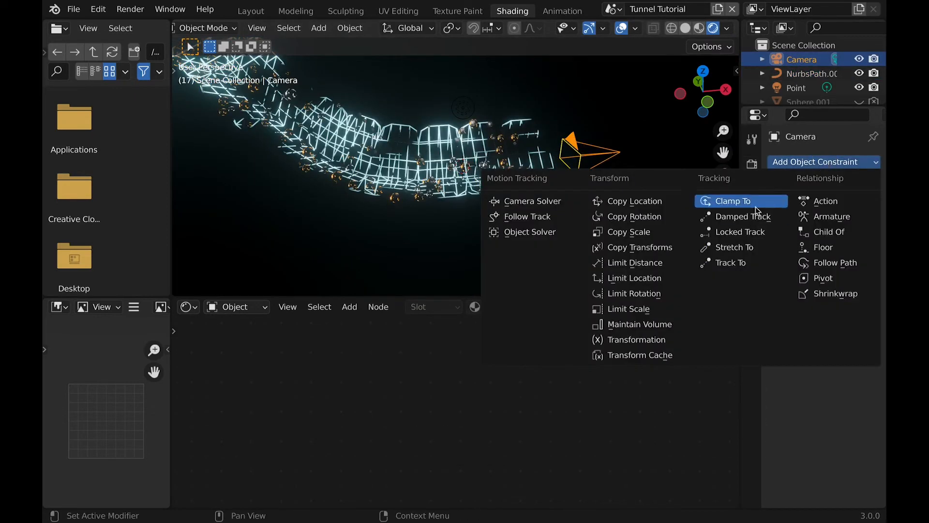
{"action": "left_click", "coordinate": [830, 262]}
{"action": "middle_click_drag", "start_coordinate": [580, 208], "coordinate": [605, 187]}
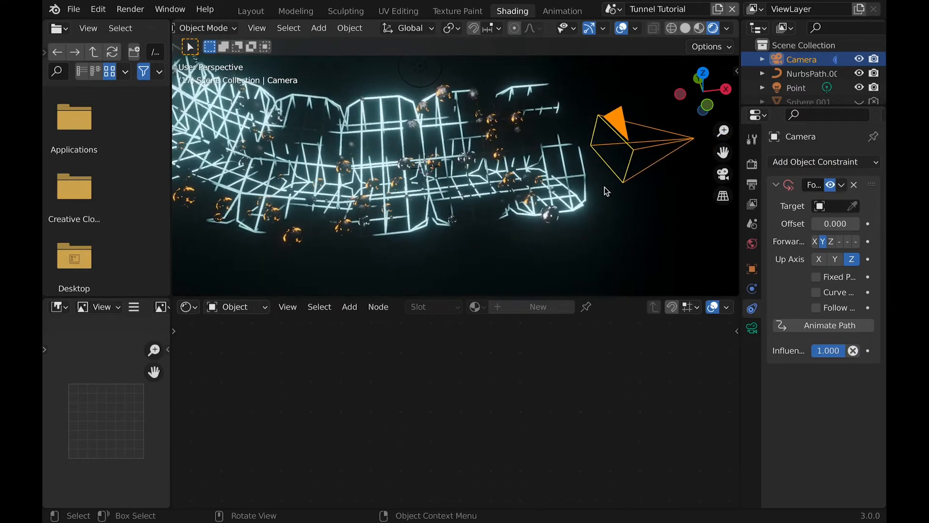
{"action": "left_click", "coordinate": [556, 172]}
Reset the camera's X, Y and Z location to 0 m so it sits on the path
{"action": "middle_click_drag", "start_coordinate": [555, 171], "coordinate": [529, 217]}
{"action": "scroll", "coordinate": [527, 214], "scroll_direction": "up", "scroll_amount": 5, "text": "shift"}
{"action": "scroll", "coordinate": [527, 214], "scroll_direction": "left", "scroll_amount": 2}
{"action": "key", "text": "n"}
{"action": "left_click", "coordinate": [634, 101]}
{"action": "type", "text": "0"}
{"action": "key", "text": "Return"}
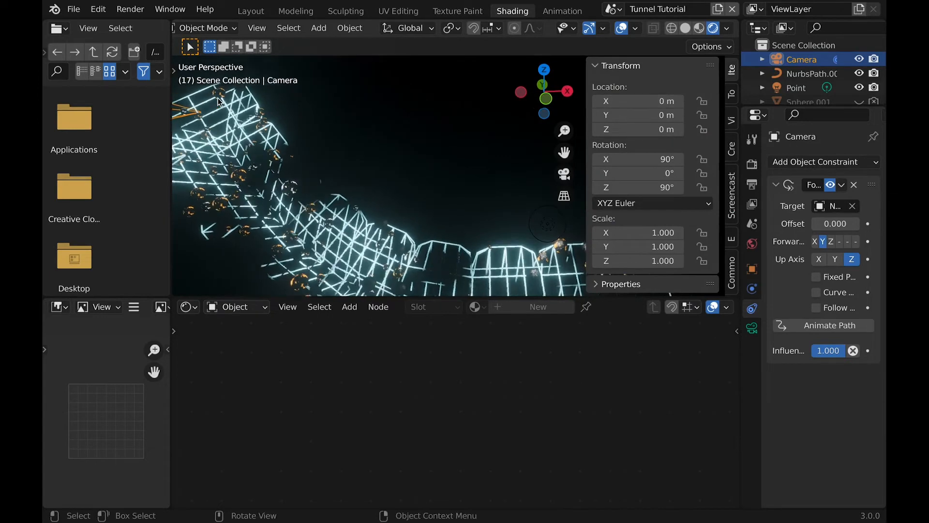
Switch the direction of the tunnel's curve in Edit Mode and return to Object Mode
{"action": "scroll", "coordinate": [262, 135], "scroll_direction": "left", "scroll_amount": 3}
{"action": "scroll", "coordinate": [261, 135], "scroll_direction": "down", "scroll_amount": 5, "text": "ctrl"}
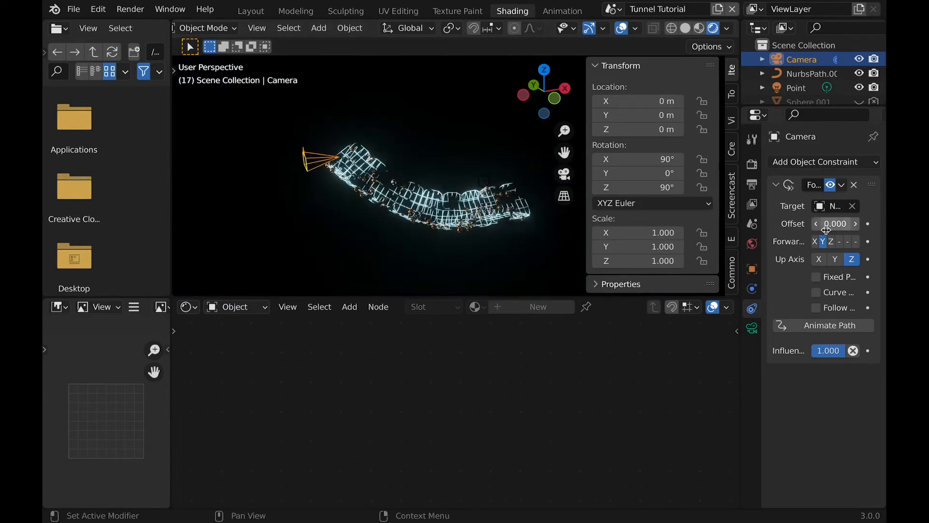
{"action": "left_click", "coordinate": [435, 210]}
{"action": "key", "text": "Tab"}
{"action": "right_click", "coordinate": [434, 210]}
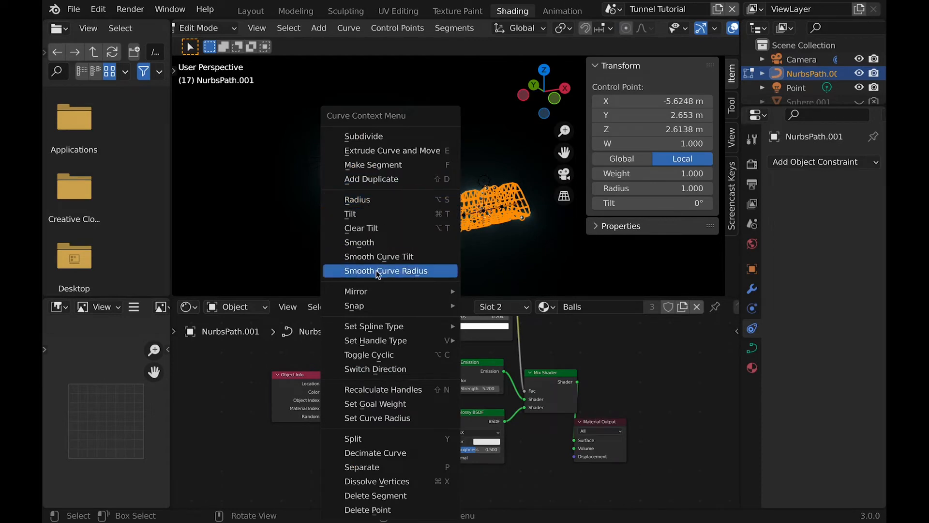
{"action": "left_click", "coordinate": [376, 372]}
{"action": "key", "text": "Tab"}
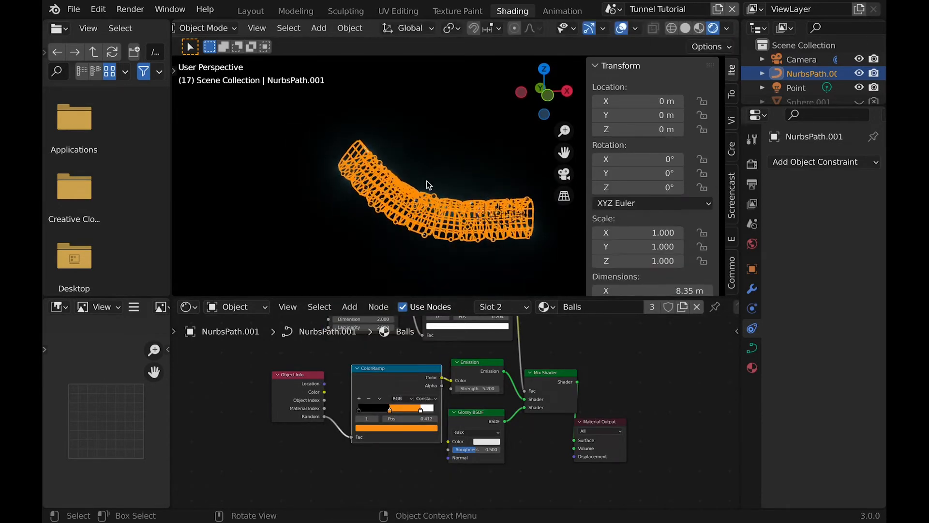
Inspect the reversed tunnel's shape and shading from several angles, with and without the selection outline
{"action": "scroll", "coordinate": [429, 185], "scroll_direction": "left", "scroll_amount": 10}
{"action": "scroll", "coordinate": [429, 185], "scroll_direction": "right", "scroll_amount": 10}
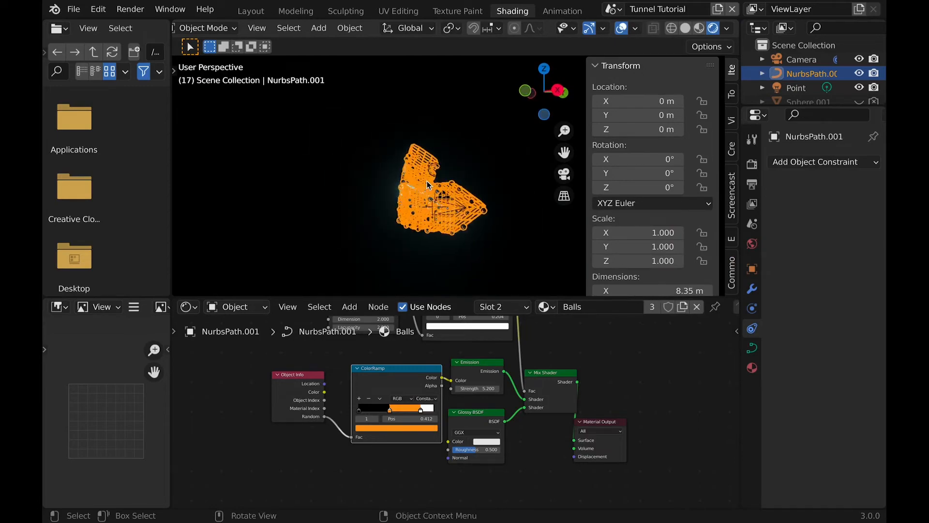
{"action": "scroll", "coordinate": [429, 186], "scroll_direction": "up", "scroll_amount": 5}
{"action": "key", "text": "shift+z"}
{"action": "scroll", "coordinate": [429, 185], "scroll_direction": "down", "scroll_amount": 5, "text": "shift"}
{"action": "key", "text": "shift+z"}
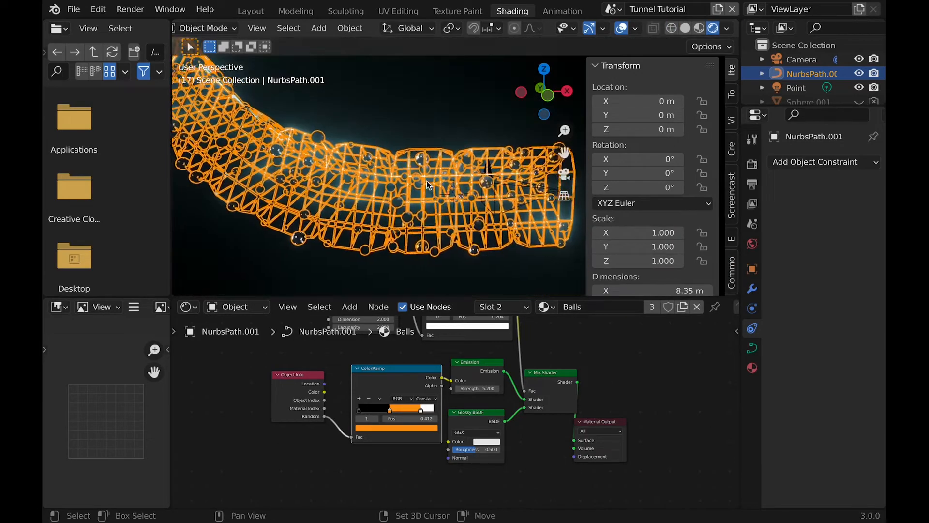
{"action": "scroll", "coordinate": [429, 185], "scroll_direction": "right", "scroll_amount": 5}
{"action": "scroll", "coordinate": [427, 183], "scroll_direction": "right", "scroll_amount": 2}
{"action": "left_click", "coordinate": [457, 102]}
{"action": "scroll", "coordinate": [457, 102], "scroll_direction": "right", "scroll_amount": 8}
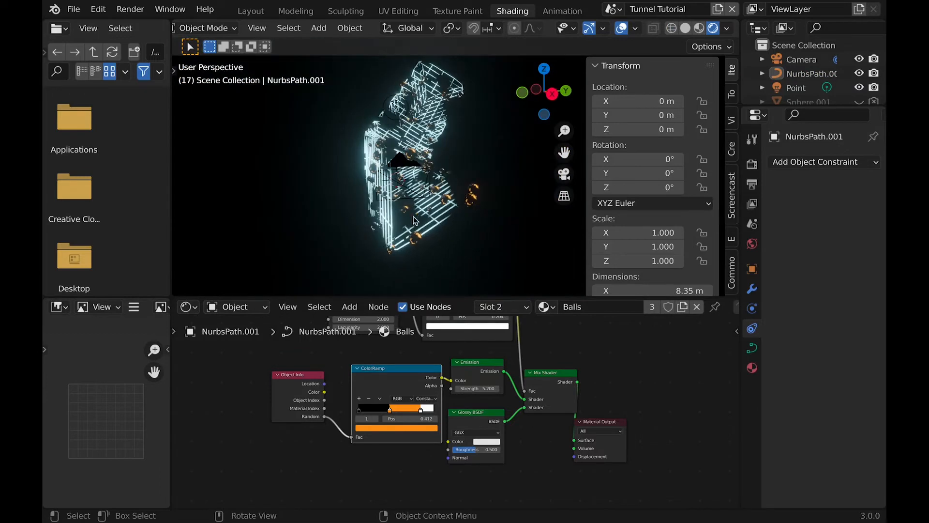
Set the camera's Follow Path offset to 20 and look through the camera
{"action": "left_click", "coordinate": [421, 195]}
{"action": "scroll", "coordinate": [420, 193], "scroll_direction": "right", "scroll_amount": 8}
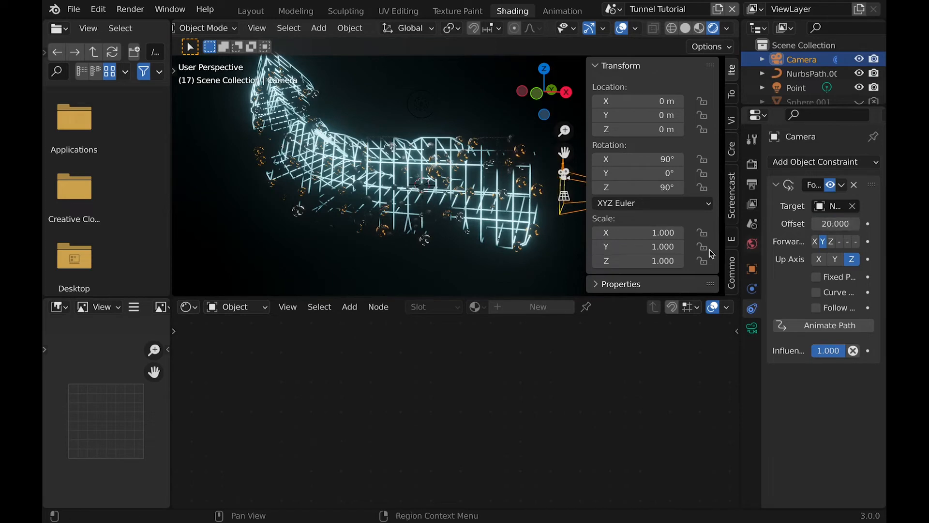
{"action": "key", "text": "n"}
{"action": "key", "text": "KP_0"}
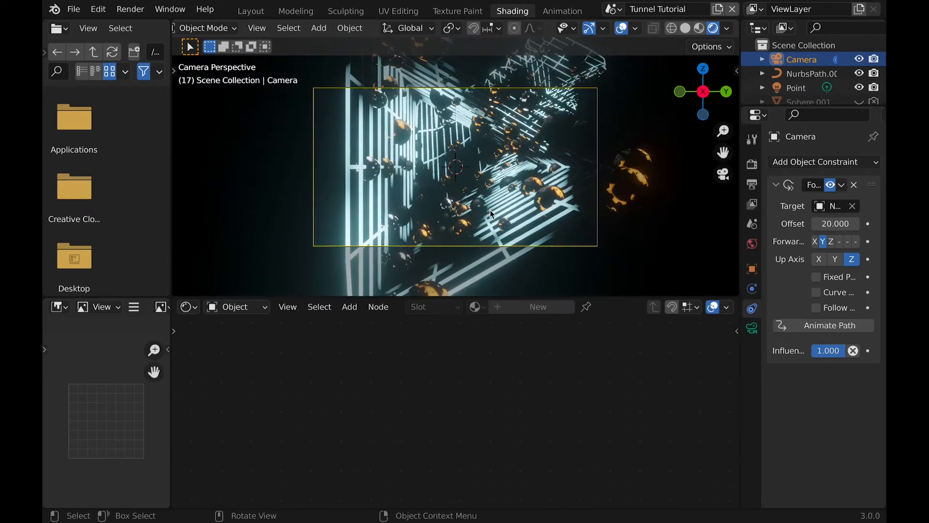
Animate the camera's Follow Path constraint and open the tunnel curve's data properties
{"action": "key", "text": "space"}
{"action": "key", "text": "space"}
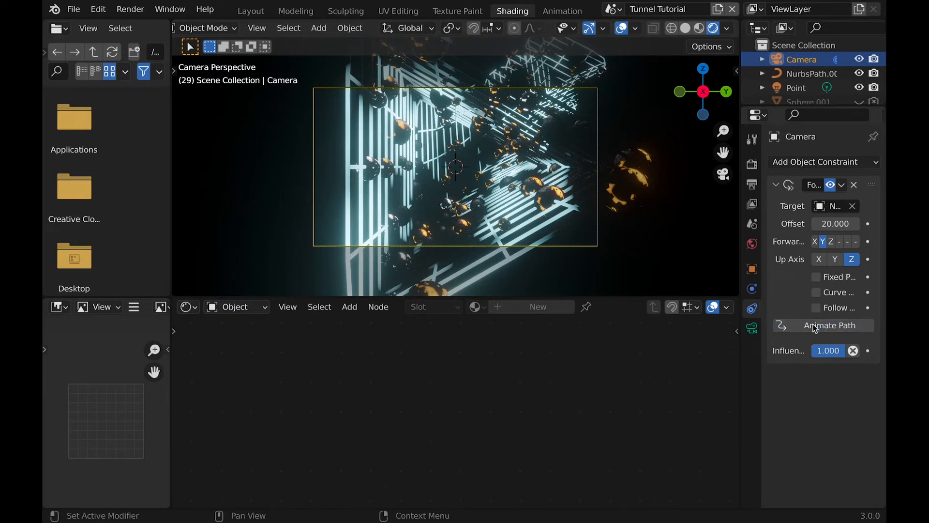
{"action": "left_click", "coordinate": [809, 74]}
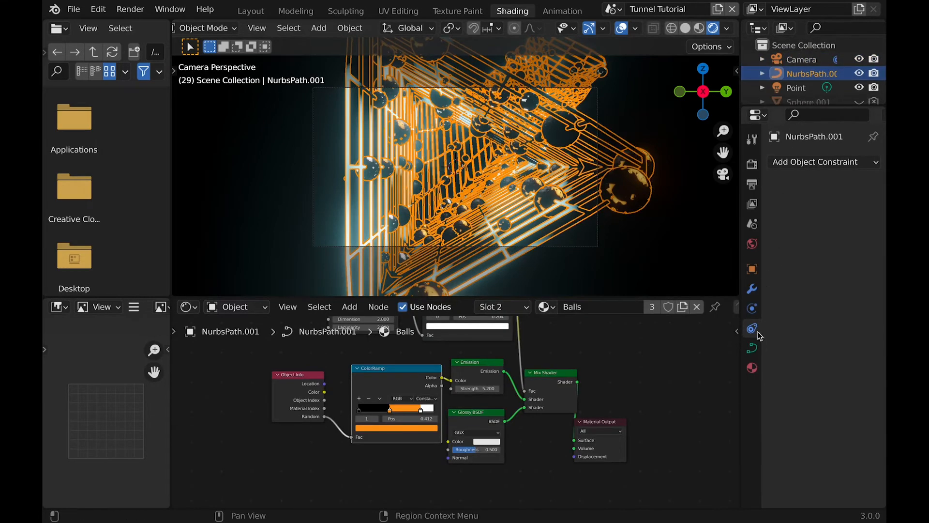
{"action": "left_click", "coordinate": [752, 347]}
{"action": "scroll", "coordinate": [821, 351], "scroll_direction": "down", "scroll_amount": 2}
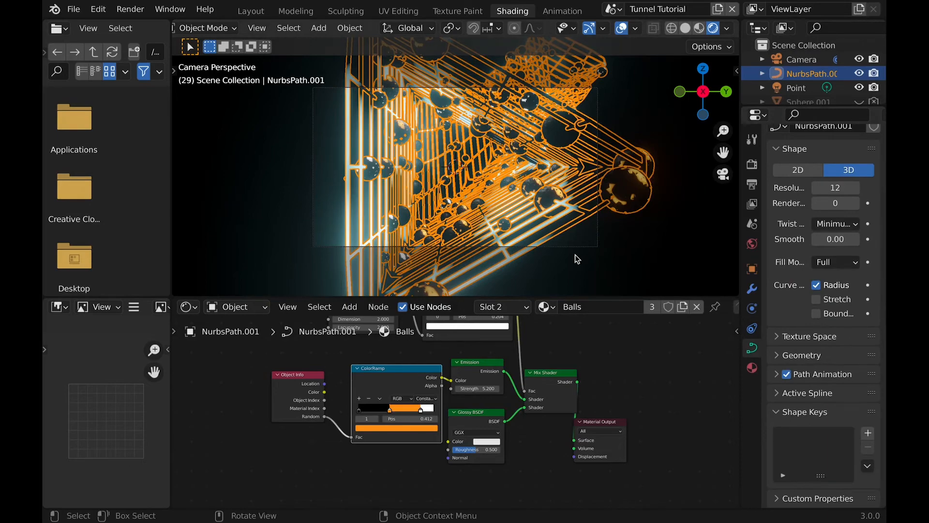
Play the camera's flight through the tunnel with the tunnel deselected
{"action": "key", "text": "space"}
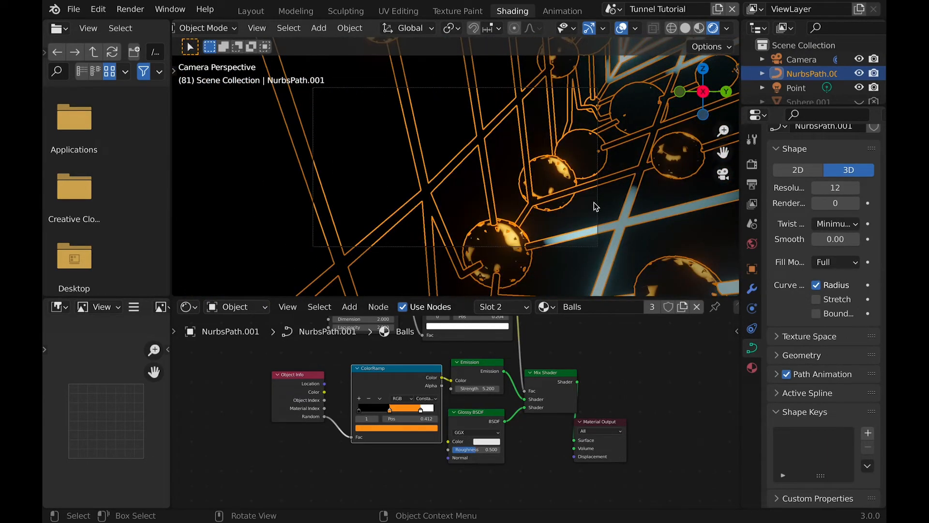
{"action": "key", "text": "alt+a"}
{"action": "key", "text": "space"}
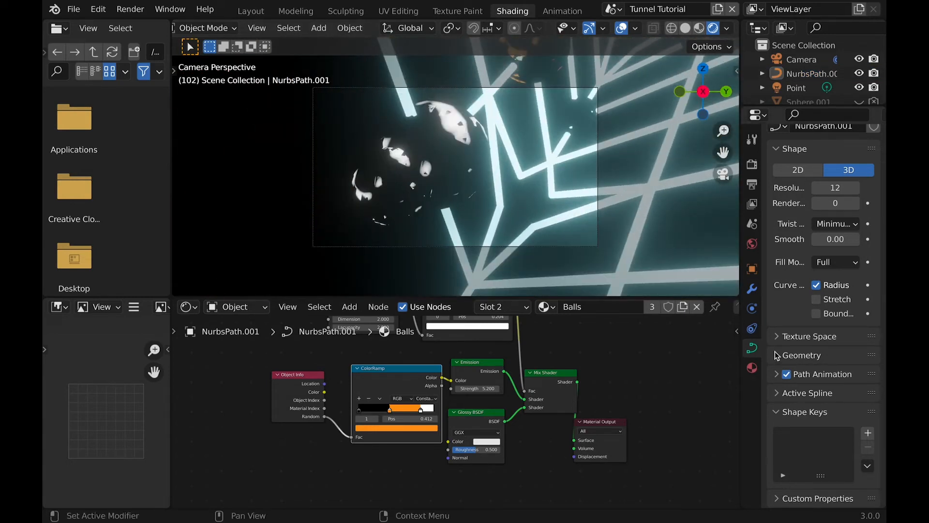
Set the tunnel curve's path animation length to 200 frames
{"action": "left_click", "coordinate": [779, 335]}
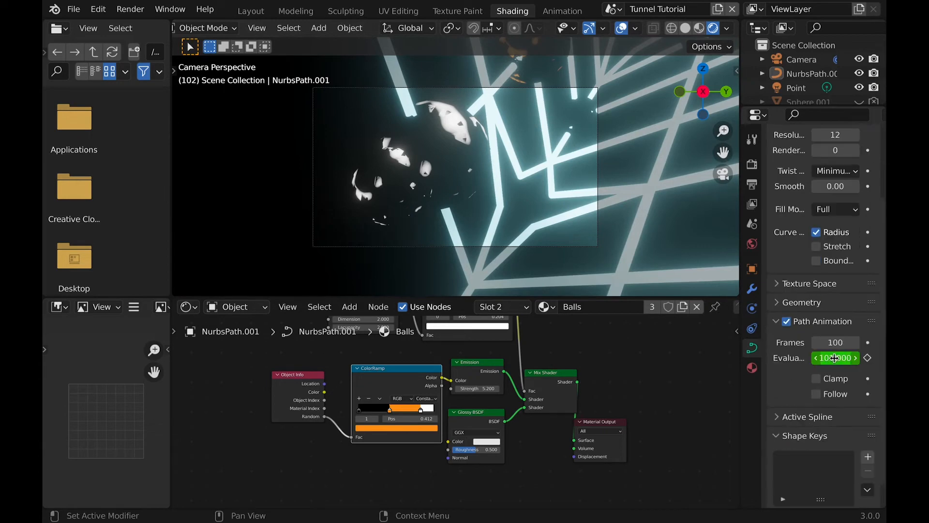
{"action": "left_click_drag", "start_coordinate": [835, 342], "coordinate": [867, 342]}
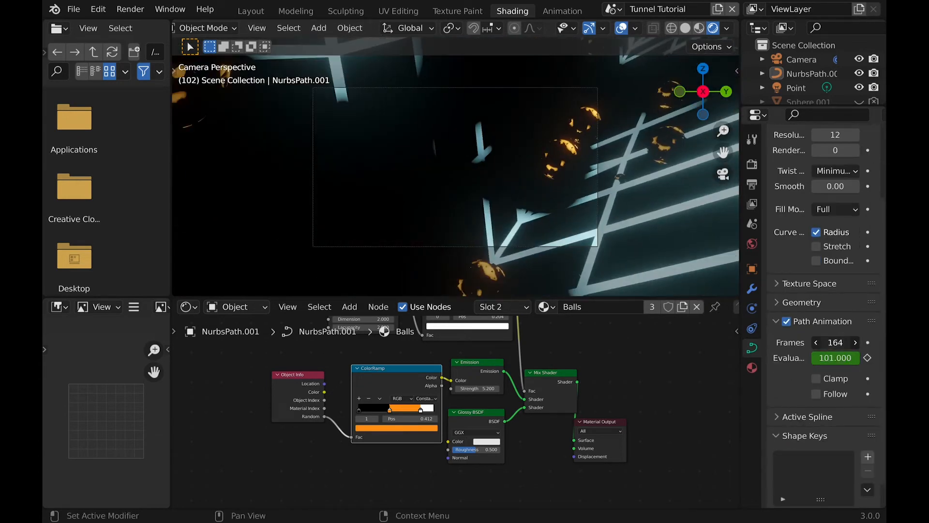
{"action": "key", "text": "Return"}
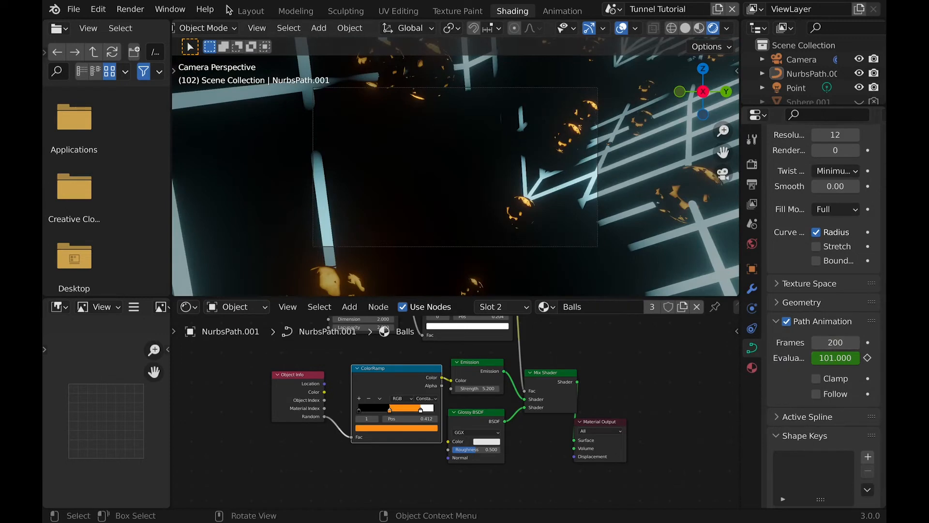
Add a cube mesh and scale it up to enclose the tunnel
{"action": "left_click", "coordinate": [250, 11]}
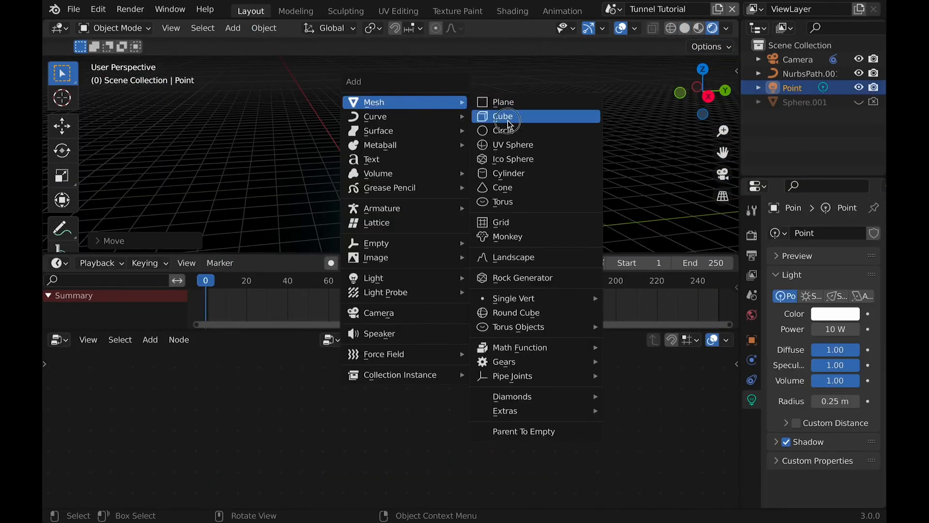
{"action": "left_click", "coordinate": [508, 122]}
{"action": "scroll", "coordinate": [405, 131], "scroll_direction": "down", "scroll_amount": 8}
{"action": "middle_click_drag", "start_coordinate": [390, 125], "coordinate": [405, 131]}
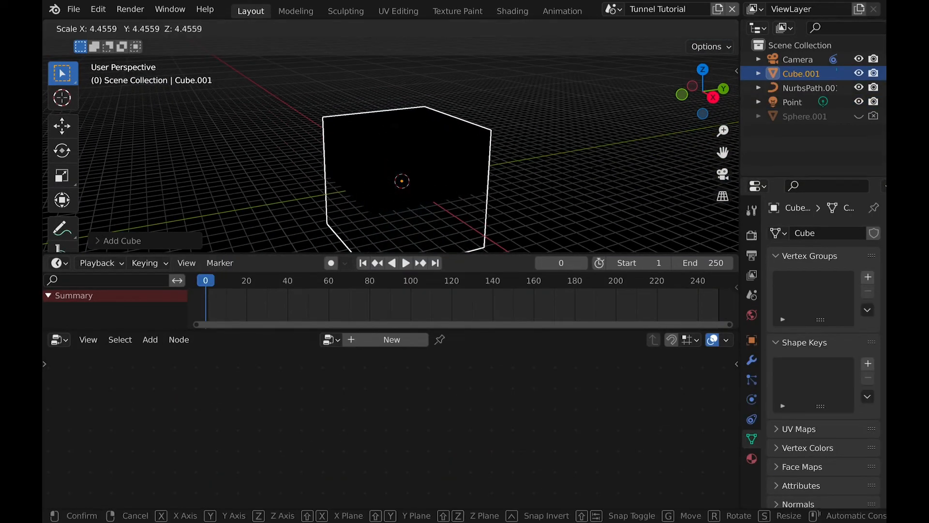
{"action": "scroll", "coordinate": [487, 188], "scroll_direction": "up", "scroll_amount": 6, "text": "ctrl"}
Give the cube a new material with a Principled Volume shader of density 0.16 connected to the material output's volume
{"action": "left_click", "coordinate": [512, 10]}
{"action": "left_click", "coordinate": [548, 307]}
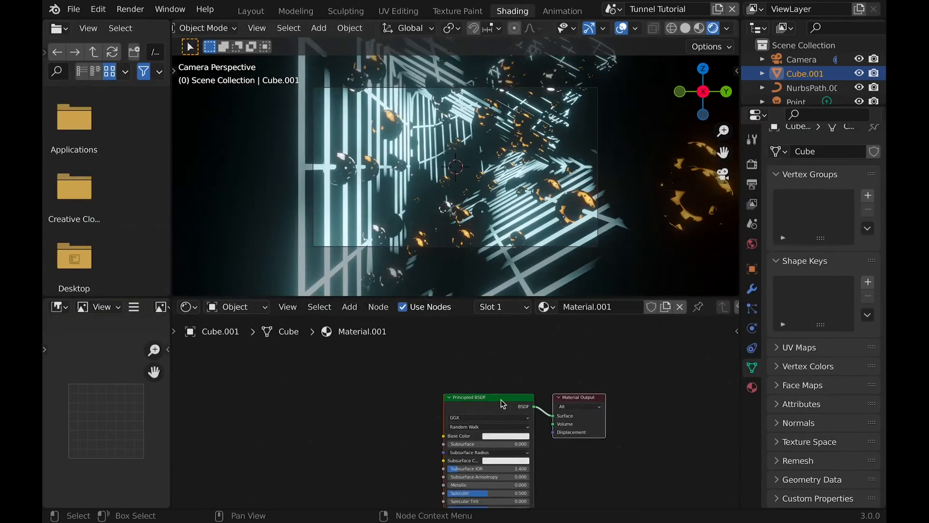
{"action": "left_click_drag", "start_coordinate": [583, 394], "coordinate": [540, 374]}
{"action": "middle_click_drag", "start_coordinate": [437, 174], "coordinate": [455, 164]}
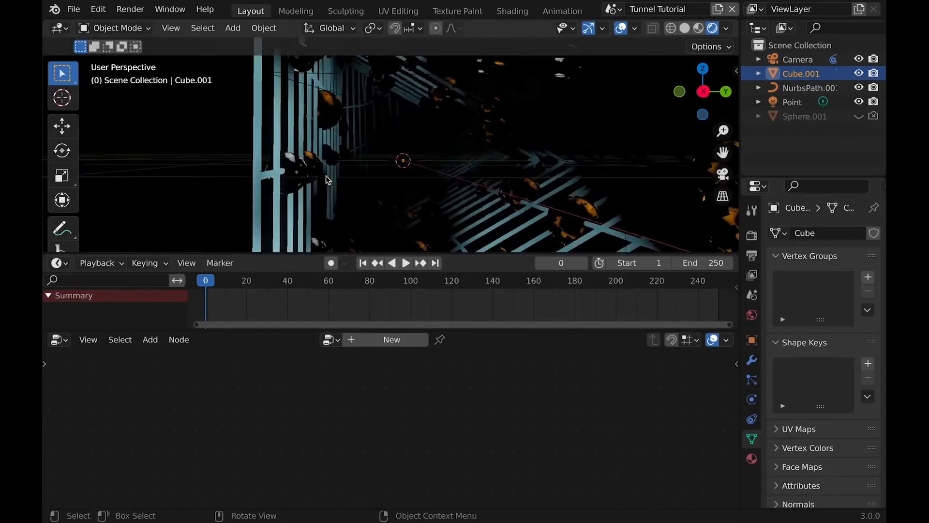
{"action": "left_click", "coordinate": [751, 458]}
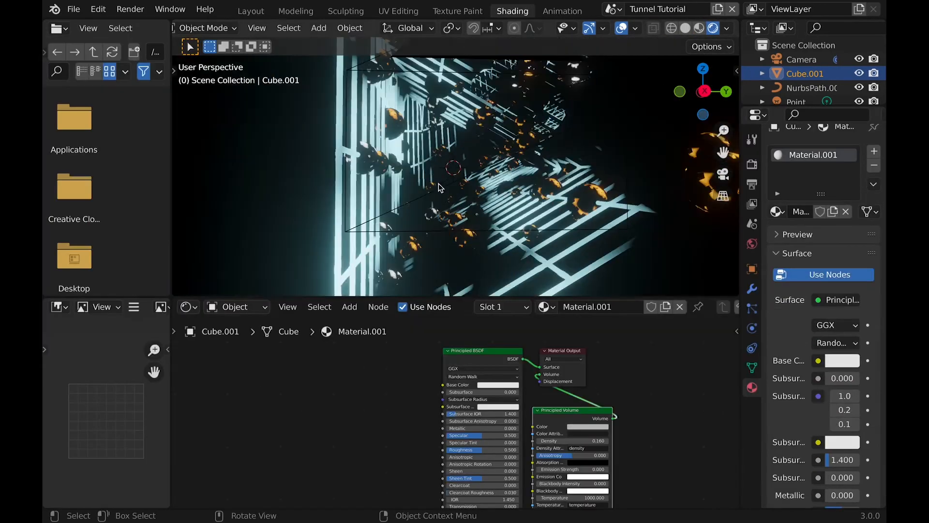
{"action": "left_click_drag", "start_coordinate": [552, 407], "coordinate": [457, 378]}
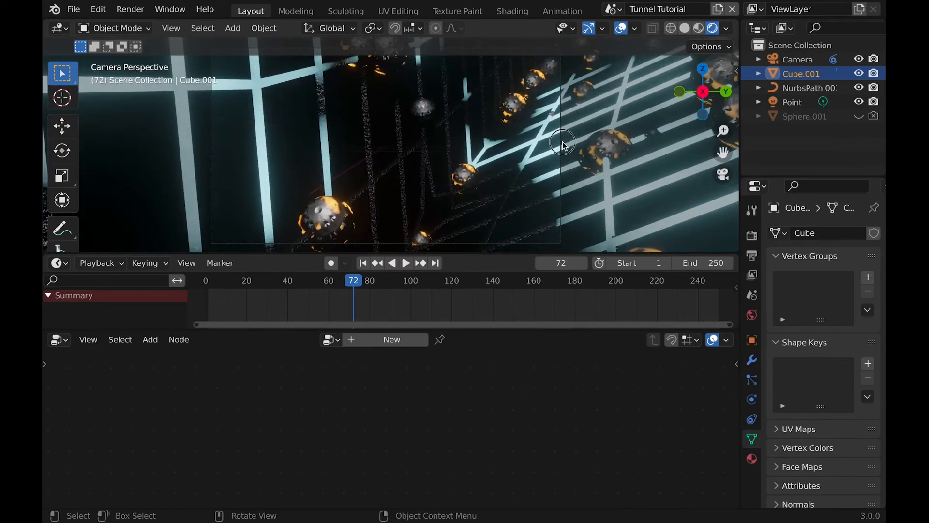
Play the flight from the start with the camera selected and keyframe the camera's rotation at about frame 46
{"action": "left_click", "coordinate": [802, 60]}
{"action": "key", "text": "n"}
{"action": "left_click", "coordinate": [363, 263]}
{"action": "key", "text": "space"}
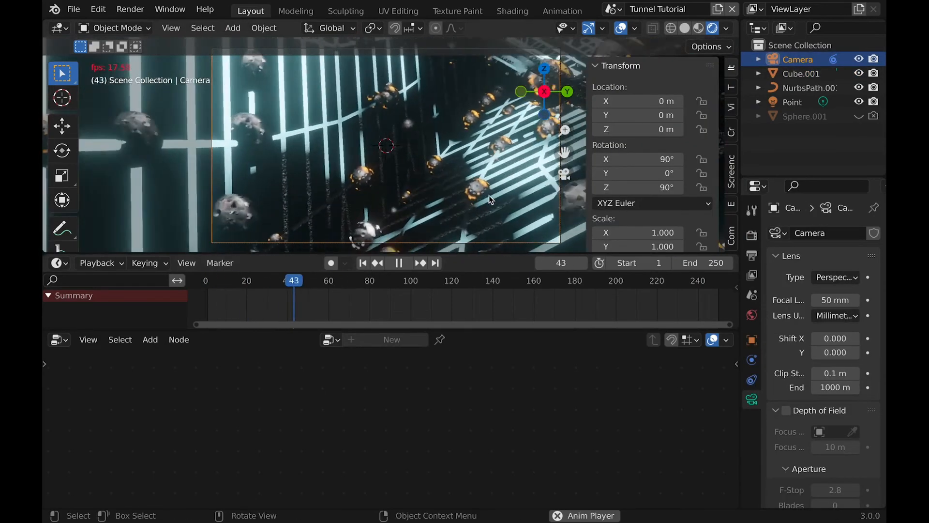
{"action": "key", "text": "i"}
{"action": "key", "text": "space"}
Rotate the camera to about 99.4° in X and -5° in Y at frame 60 and keyframe the rotation
{"action": "left_click", "coordinate": [331, 276]}
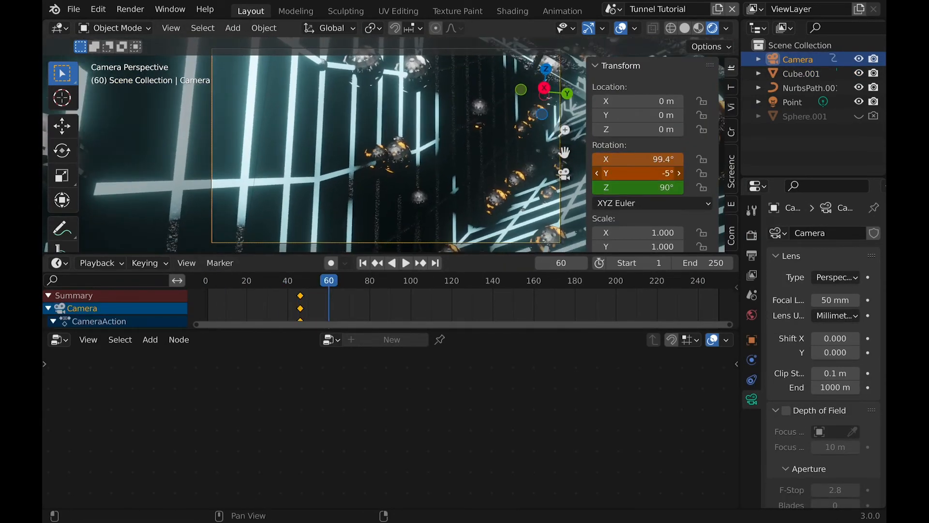
{"action": "left_click_drag", "start_coordinate": [656, 187], "coordinate": [683, 159]}
{"action": "key", "text": "i"}
Keyframe two further camera rotations along the flight, one turned about Z and one at about frame 118 changed in X and Z
{"action": "key", "text": "space"}
{"action": "key", "text": "space"}
{"action": "left_click_drag", "start_coordinate": [652, 187], "coordinate": [614, 188]}
{"action": "key", "text": "i"}
{"action": "left_click", "coordinate": [448, 280]}
{"action": "left_click_drag", "start_coordinate": [646, 159], "coordinate": [664, 159]}
{"action": "left_click_drag", "start_coordinate": [646, 187], "coordinate": [618, 188]}
{"action": "key", "text": "i"}
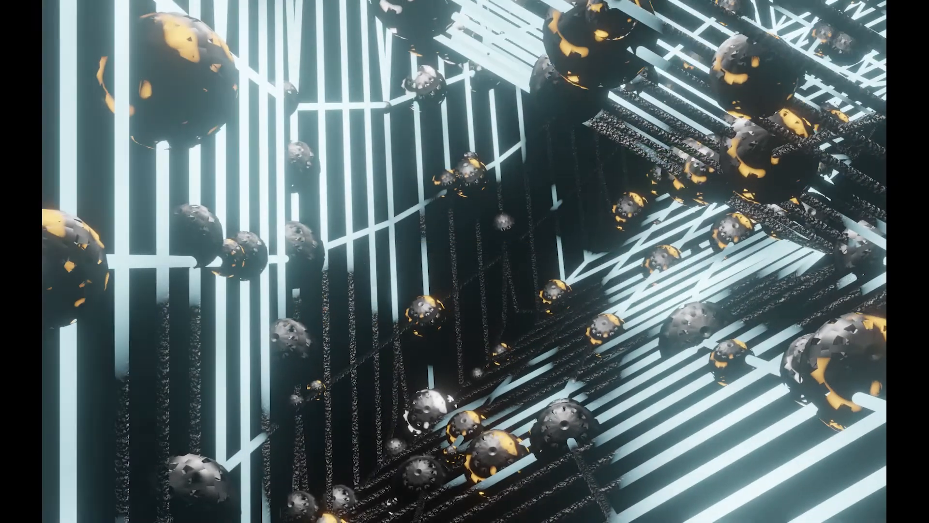